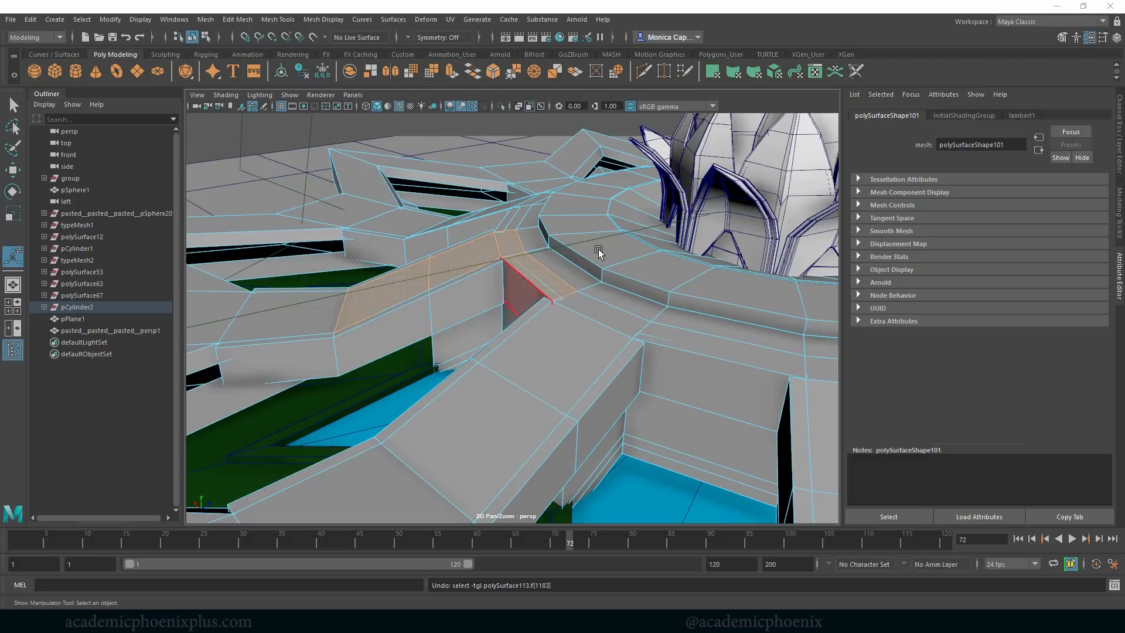
- Clear the walkway face selection and return the base mesh to object selection
{"action": "middle_click_drag", "start_coordinate": [761, 175], "coordinate": [579, 273], "text": "alt"}
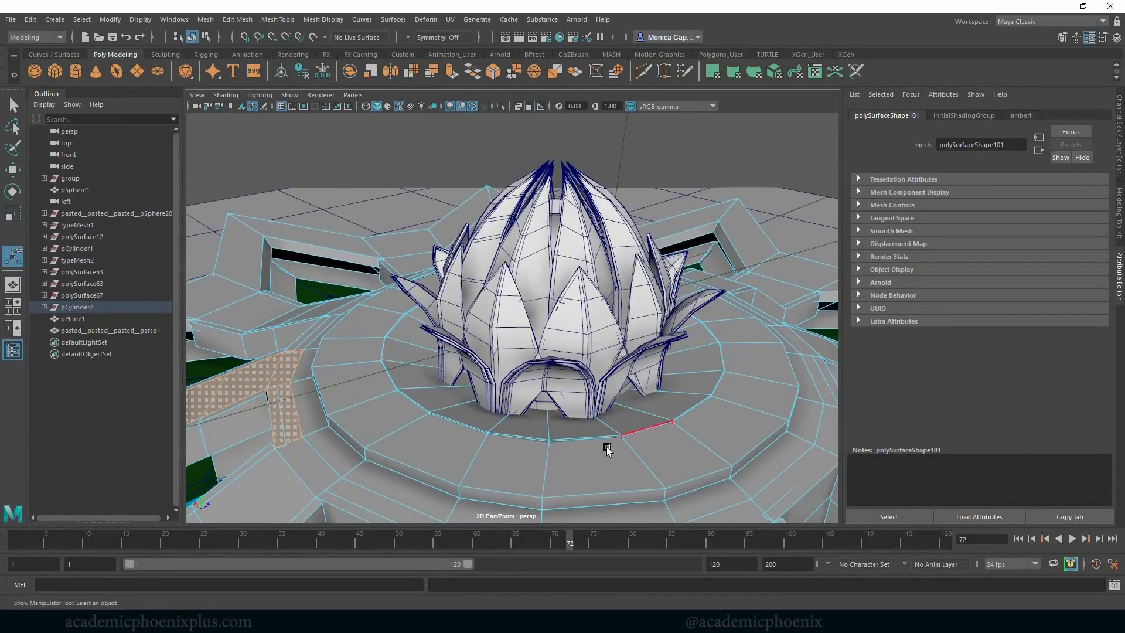
{"action": "right_click_drag", "start_coordinate": [760, 388], "coordinate": [791, 351]}
{"action": "key", "text": "q"}
{"action": "left_click_drag", "start_coordinate": [602, 335], "coordinate": [638, 315], "text": "alt"}
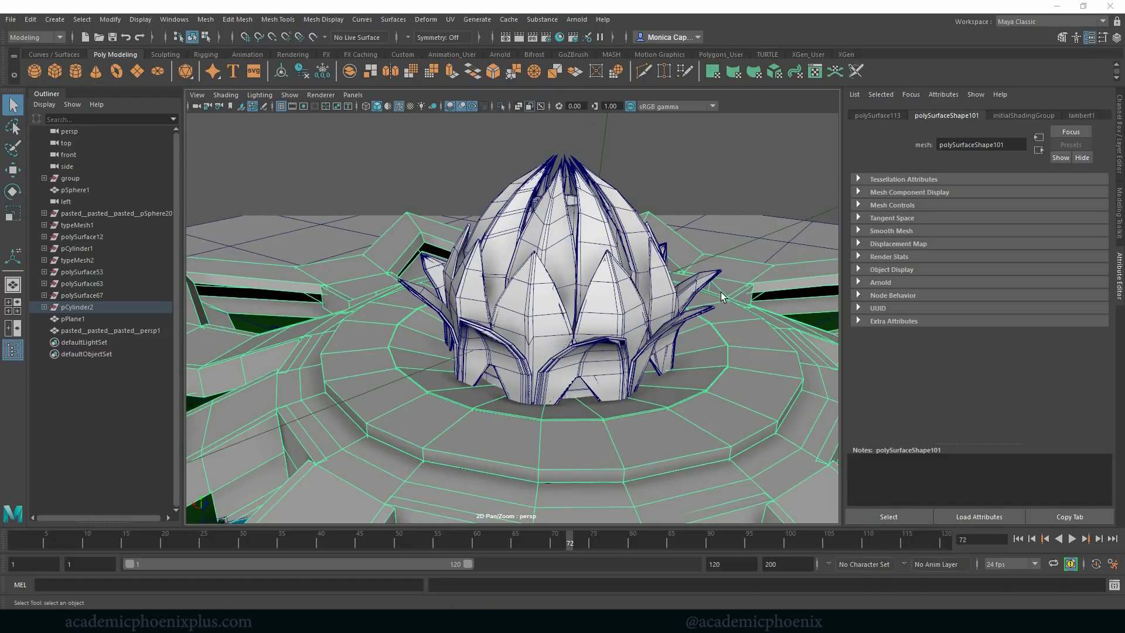
{"action": "left_click_drag", "start_coordinate": [603, 332], "coordinate": [565, 335], "text": "alt"}
{"action": "middle_click_drag", "start_coordinate": [352, 392], "coordinate": [413, 345], "text": "alt"}
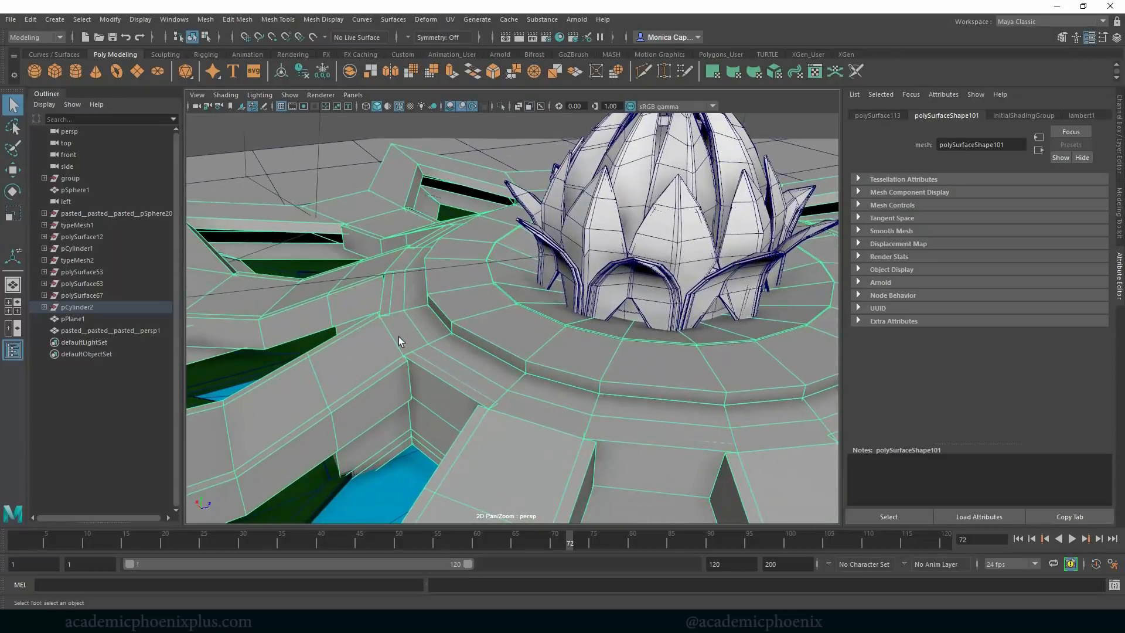
- Try to extrude the walkway's top faces and the adjoining ring faces outward by about 224 units
{"action": "right_click_drag", "start_coordinate": [378, 316], "coordinate": [358, 327]}
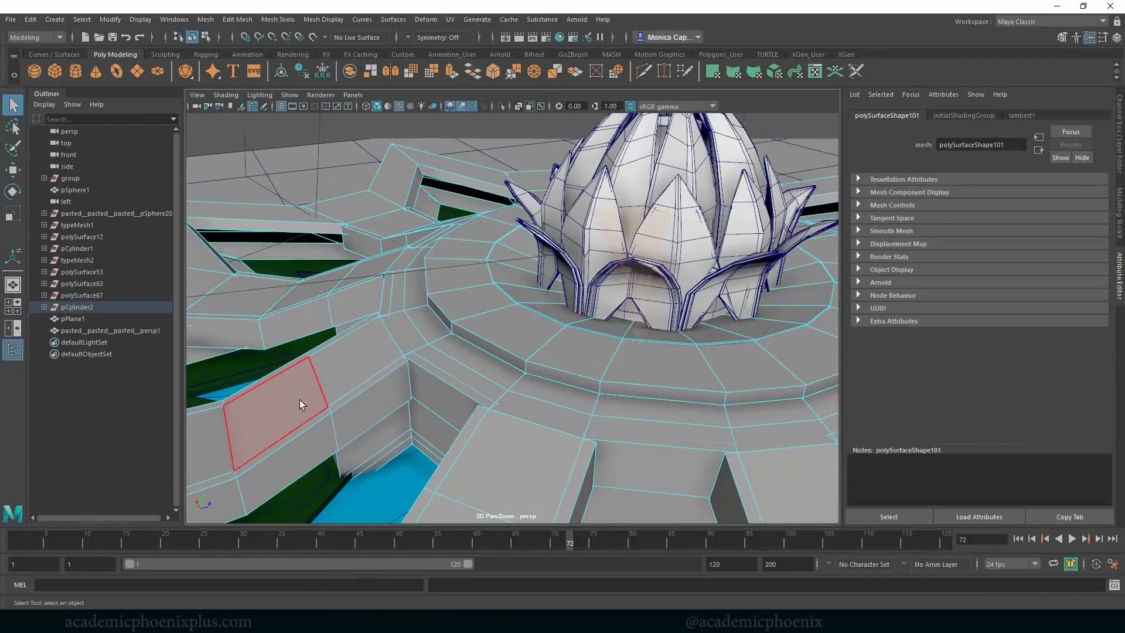
{"action": "left_click", "coordinate": [300, 399]}
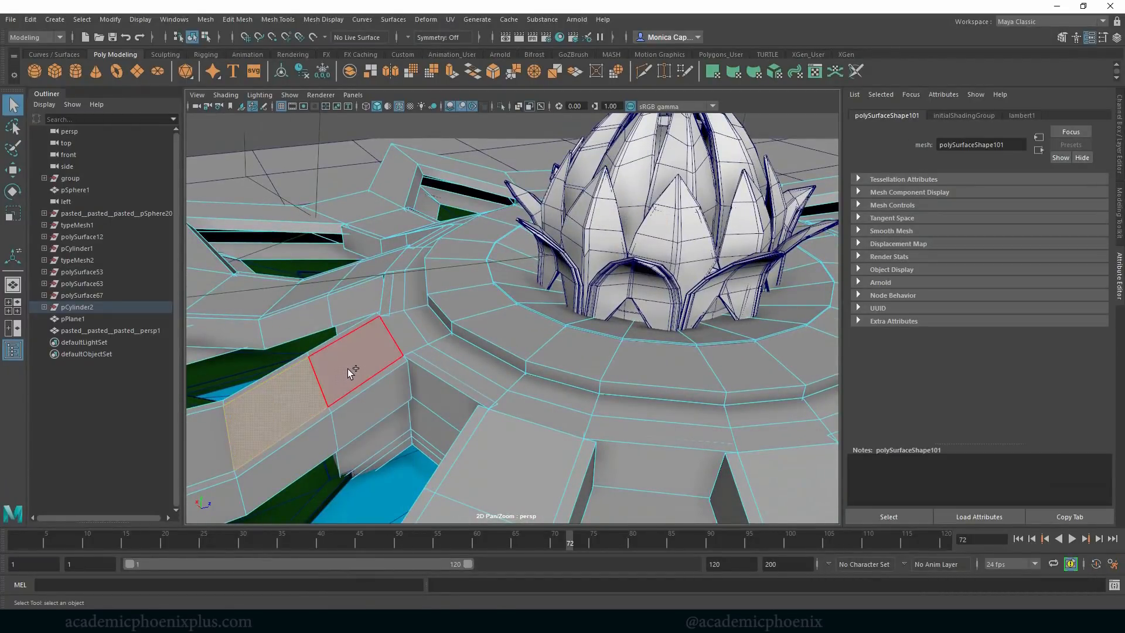
{"action": "left_click", "coordinate": [437, 375], "text": "shift"}
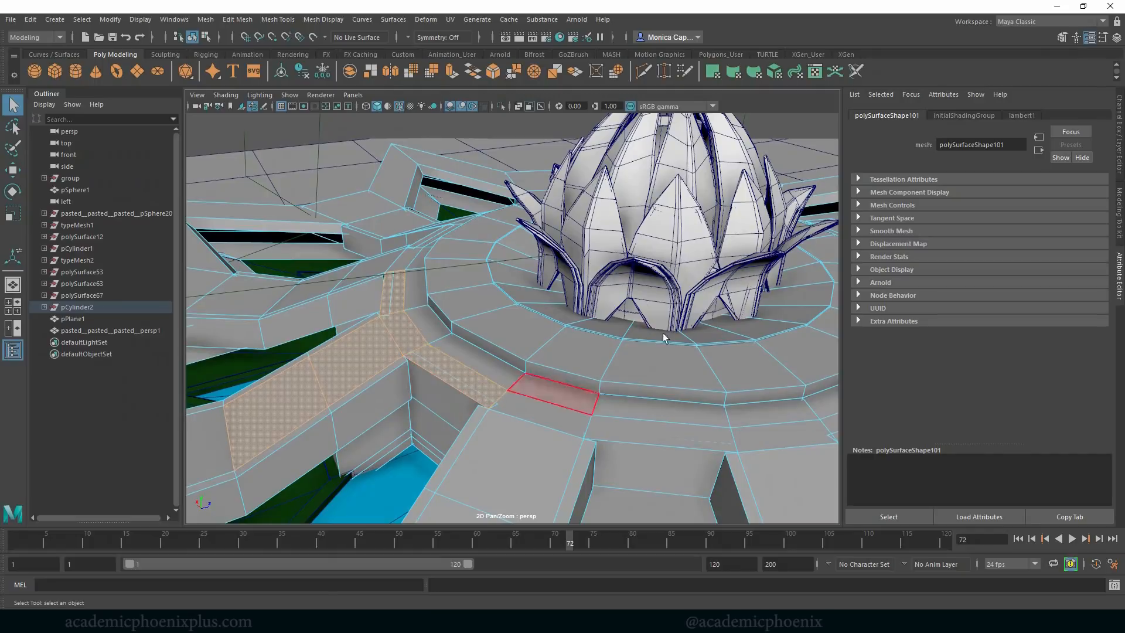
{"action": "key", "text": "w"}
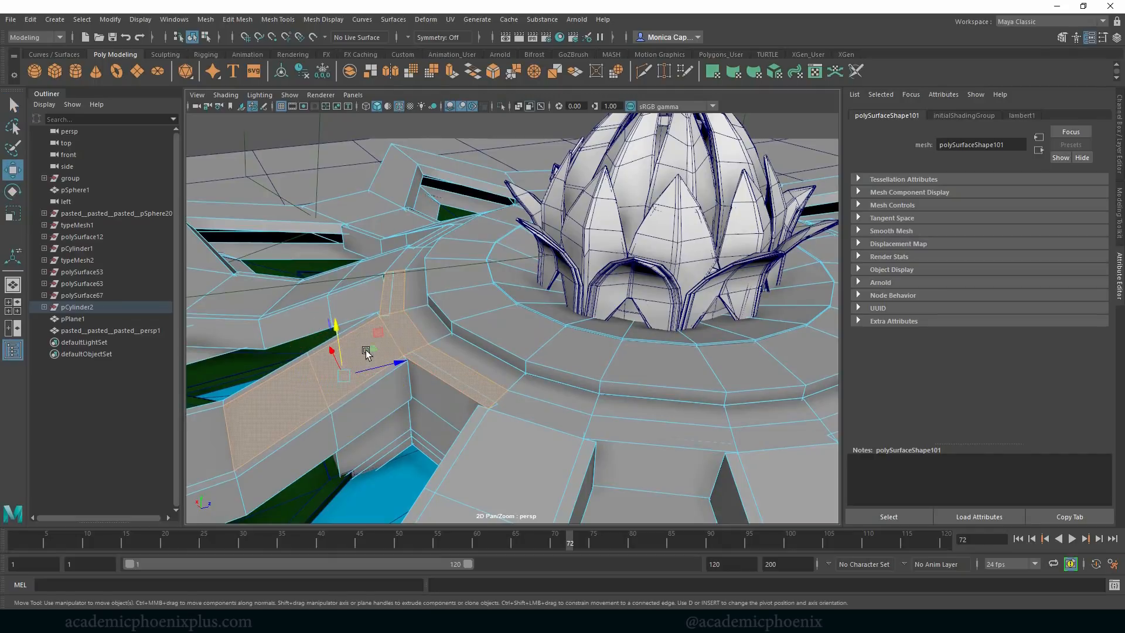
{"action": "key", "text": "ctrl+e"}
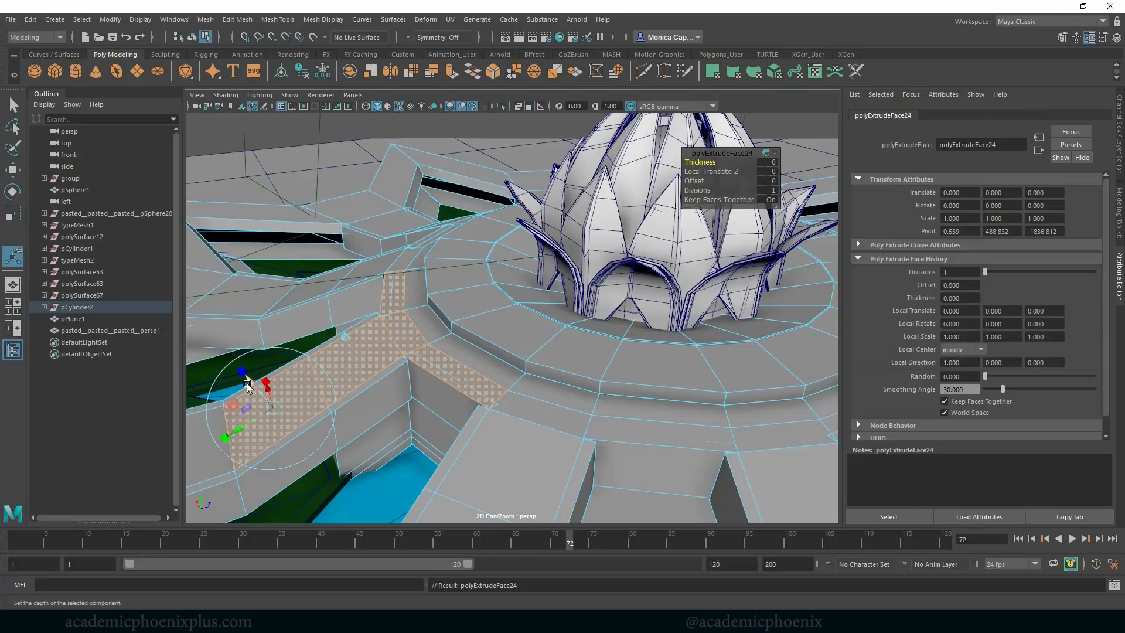
{"action": "left_click_drag", "start_coordinate": [252, 387], "coordinate": [223, 345]}
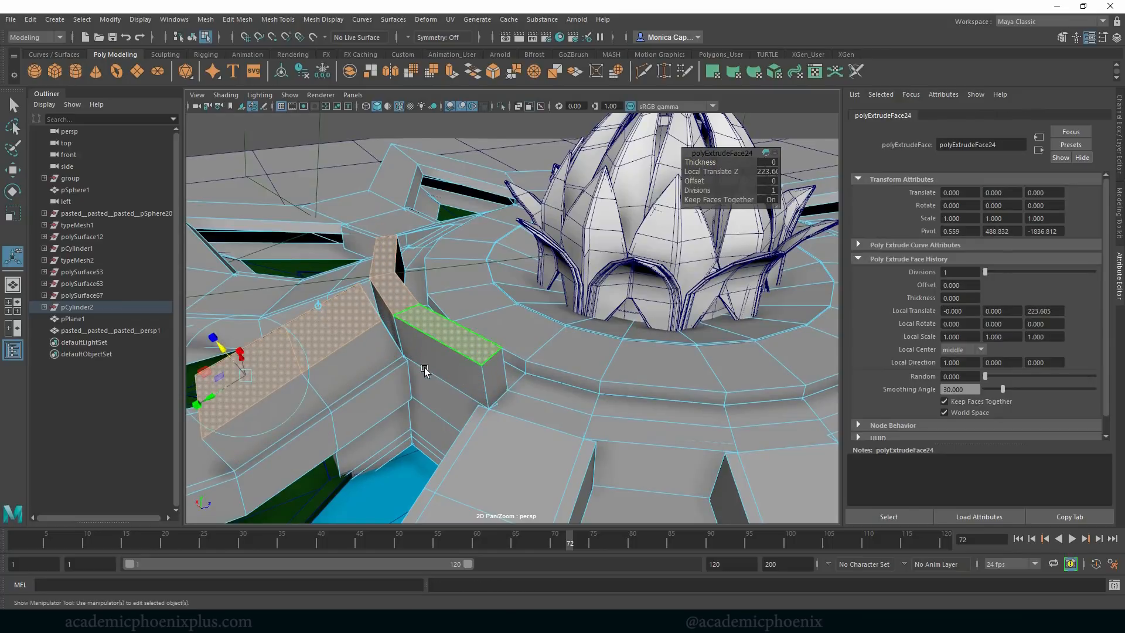
- Undo the extrusion of the walkway and ring faces
{"action": "left_click", "coordinate": [441, 338]}
{"action": "left_click_drag", "start_coordinate": [424, 368], "coordinate": [446, 357], "text": "alt"}
{"action": "key", "text": "ctrl+z"}
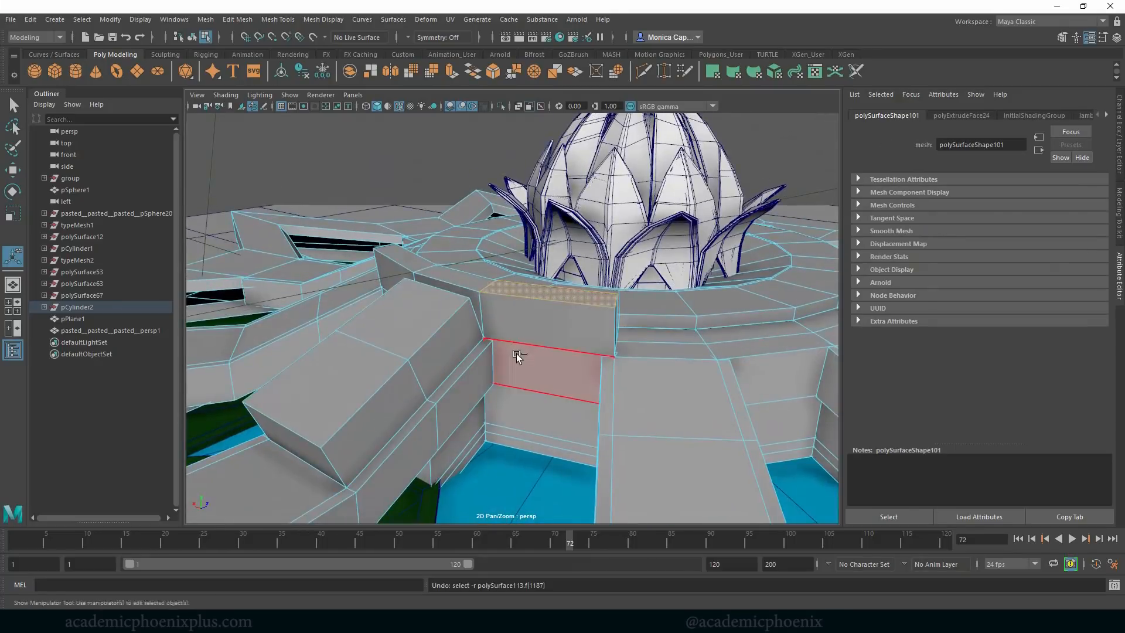
{"action": "key", "text": "ctrl+z"}
{"action": "key", "text": "ctrl+z"}
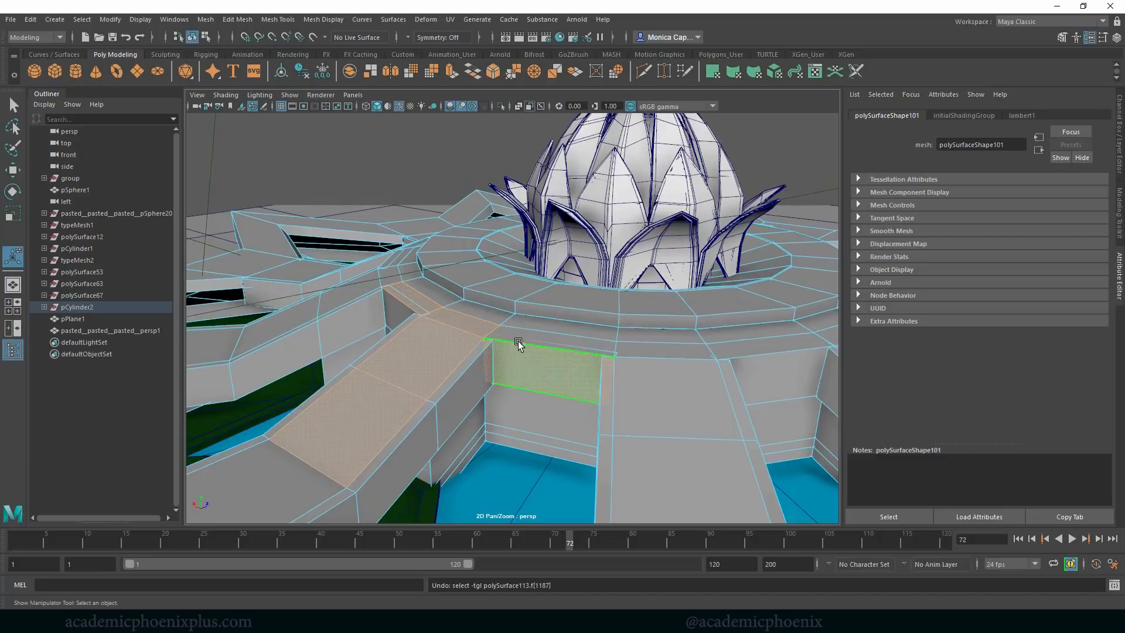
- Set the perspective camera's far clip plane to 100000
{"action": "left_click", "coordinate": [659, 335]}
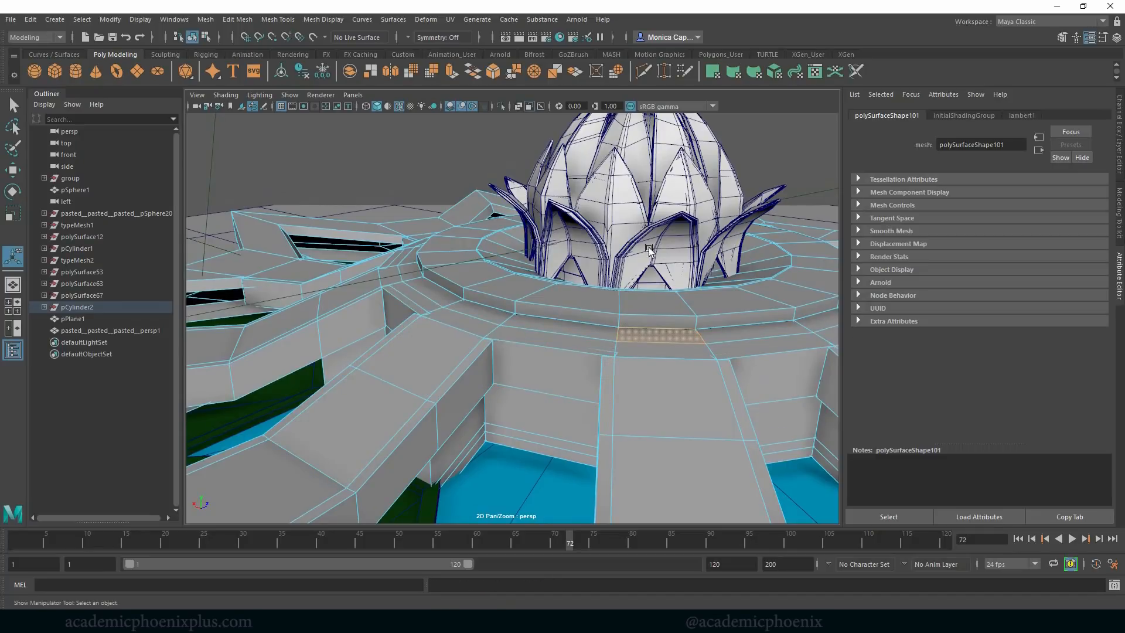
{"action": "right_click_drag", "start_coordinate": [649, 249], "coordinate": [628, 218], "text": "alt"}
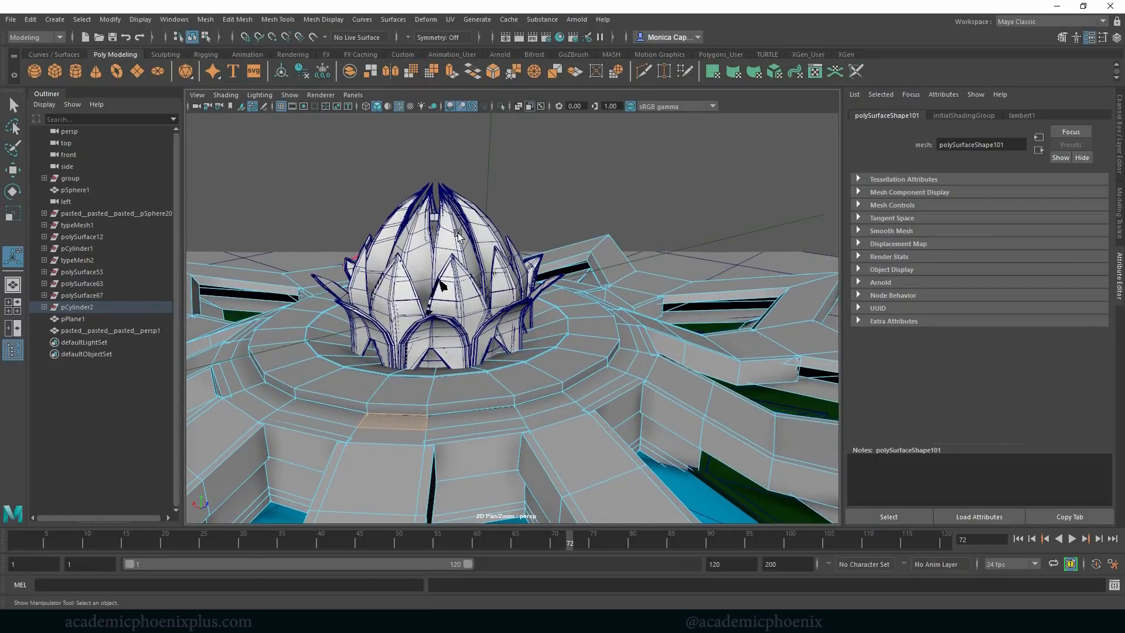
{"action": "right_click_drag", "start_coordinate": [650, 271], "coordinate": [480, 251], "text": "alt"}
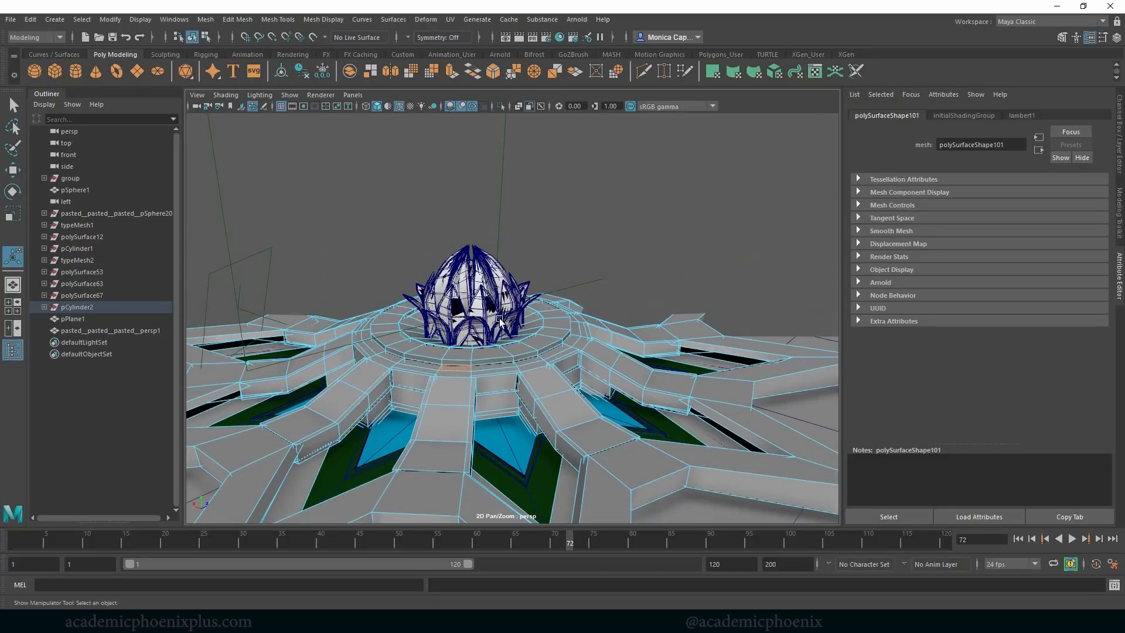
{"action": "right_click_drag", "start_coordinate": [605, 246], "coordinate": [780, 369], "text": "alt"}
{"action": "left_click", "coordinate": [197, 106]}
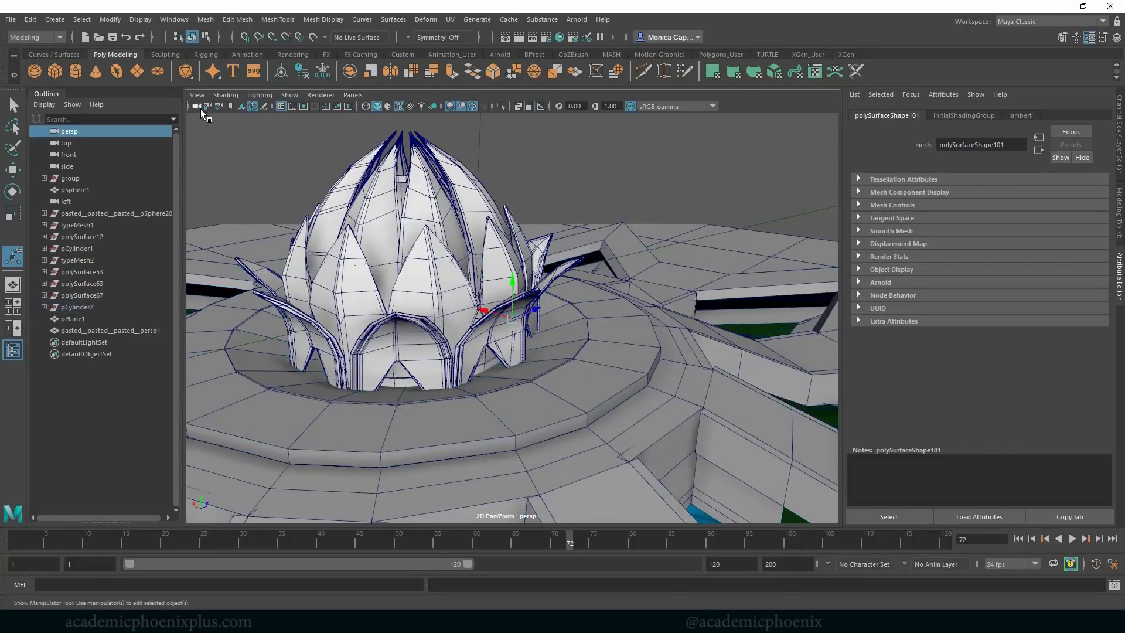
{"action": "right_click_drag", "start_coordinate": [662, 249], "coordinate": [573, 211], "text": "alt"}
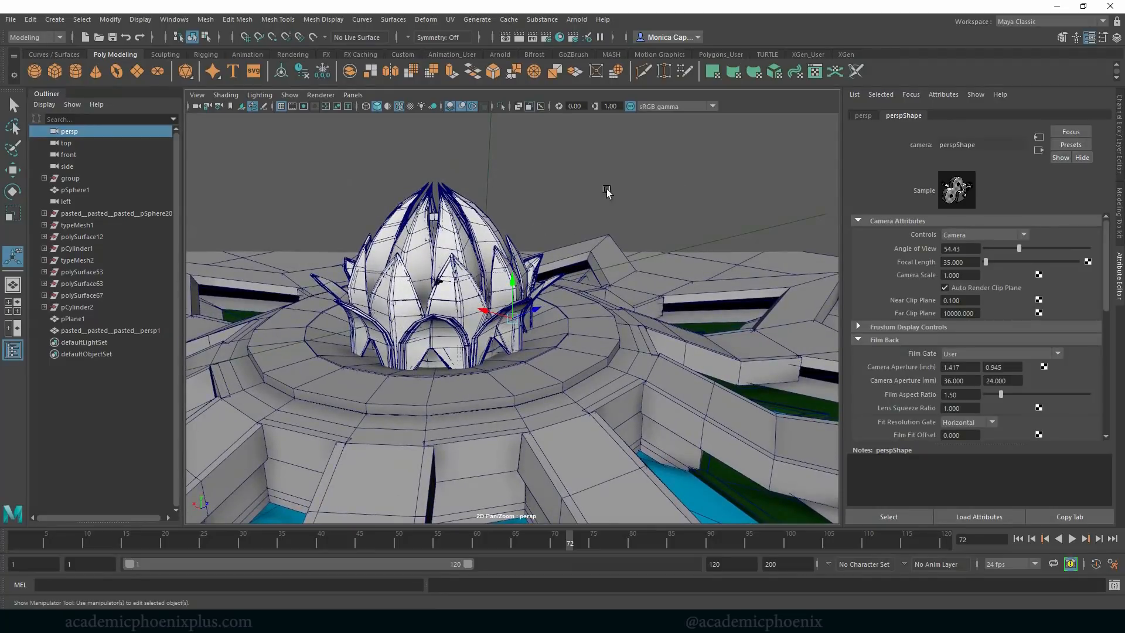
{"action": "mouse_move", "coordinate": [491, 442]}
{"action": "left_mouse_down", "text": "alt"}
{"action": "mouse_move", "coordinate": [502, 397]}
{"action": "mouse_move", "coordinate": [517, 396]}
{"action": "mouse_move", "coordinate": [505, 452]}
{"action": "mouse_move", "coordinate": [511, 446]}
{"action": "left_mouse_up", "text": "alt"}
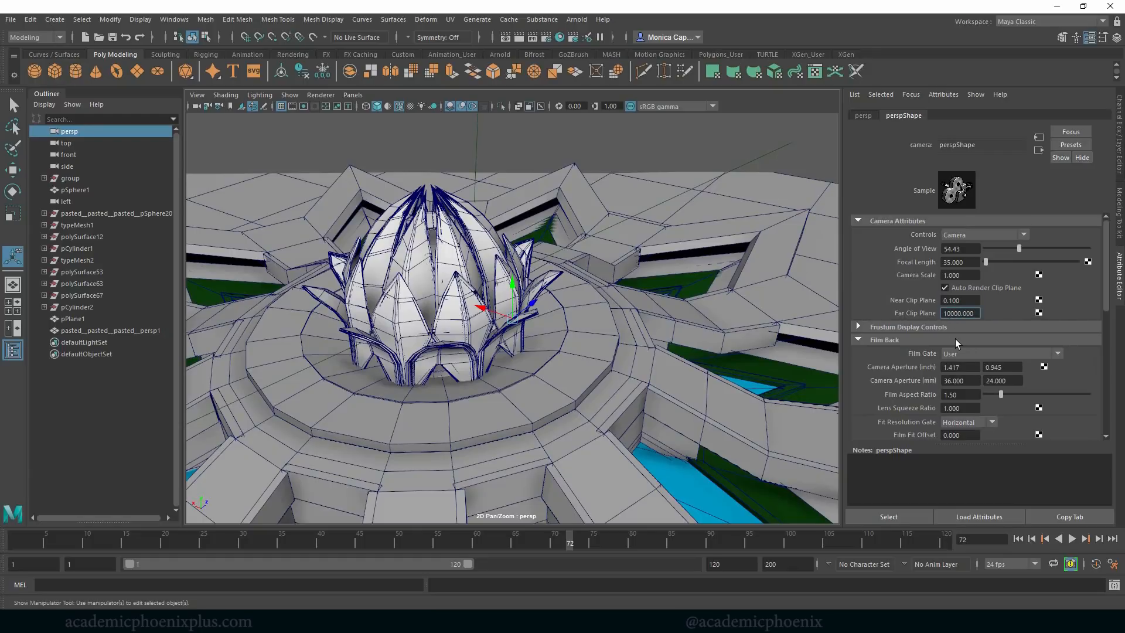
{"action": "key", "text": "Return"}
- Set the perspective camera's near clip plane to 1
{"action": "left_click_drag", "start_coordinate": [527, 275], "coordinate": [645, 260], "text": "alt"}
{"action": "right_click_drag", "start_coordinate": [538, 310], "coordinate": [577, 341], "text": "alt"}
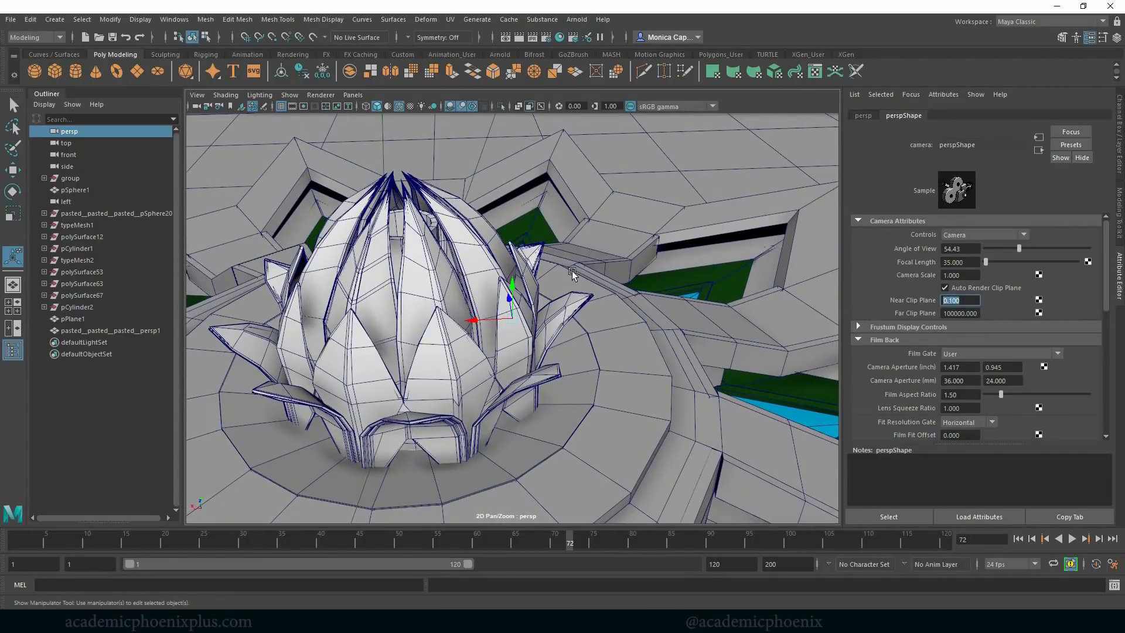
{"action": "right_click_drag", "start_coordinate": [571, 271], "coordinate": [658, 328], "text": "alt"}
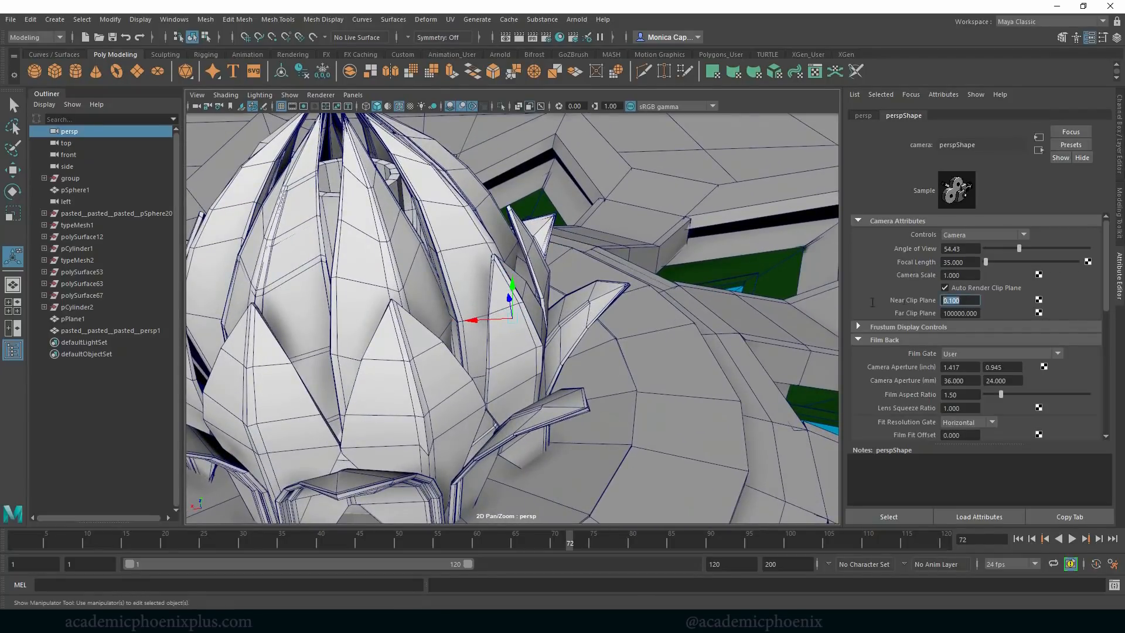
{"action": "key", "text": "Return"}
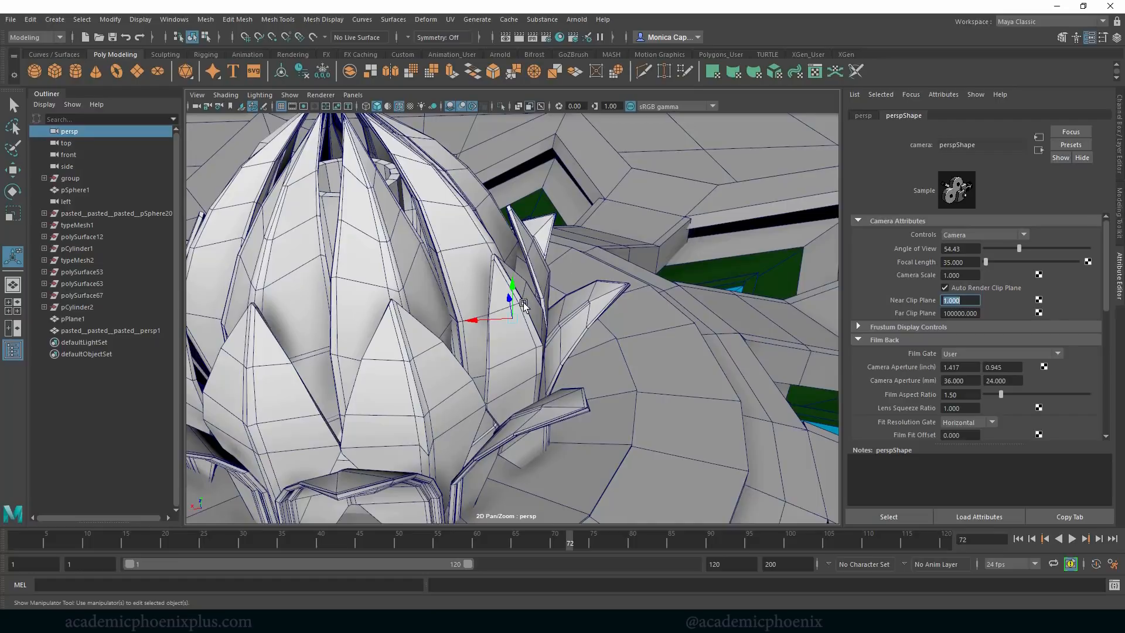
- Select the lotus dome, then reopen the perspective camera's attributes and examine the petals close up for clipping
{"action": "key", "text": "q"}
{"action": "left_click", "coordinate": [445, 247]}
{"action": "right_click_drag", "start_coordinate": [508, 267], "coordinate": [561, 250]}
{"action": "right_click_drag", "start_coordinate": [642, 279], "coordinate": [507, 273], "text": "alt"}
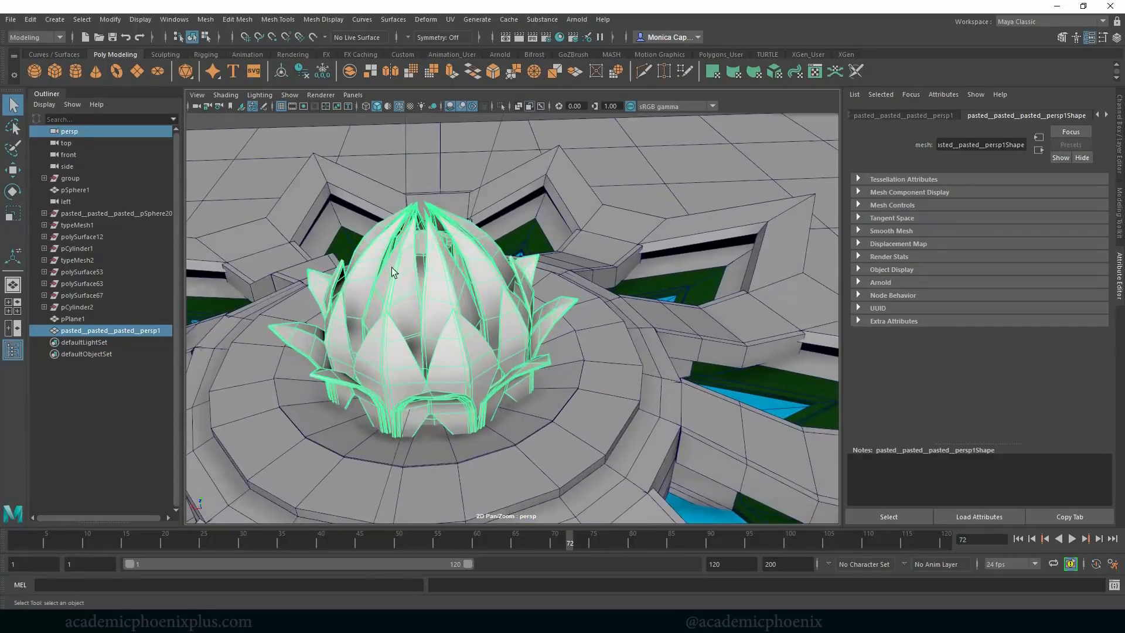
{"action": "left_click", "coordinate": [195, 106]}
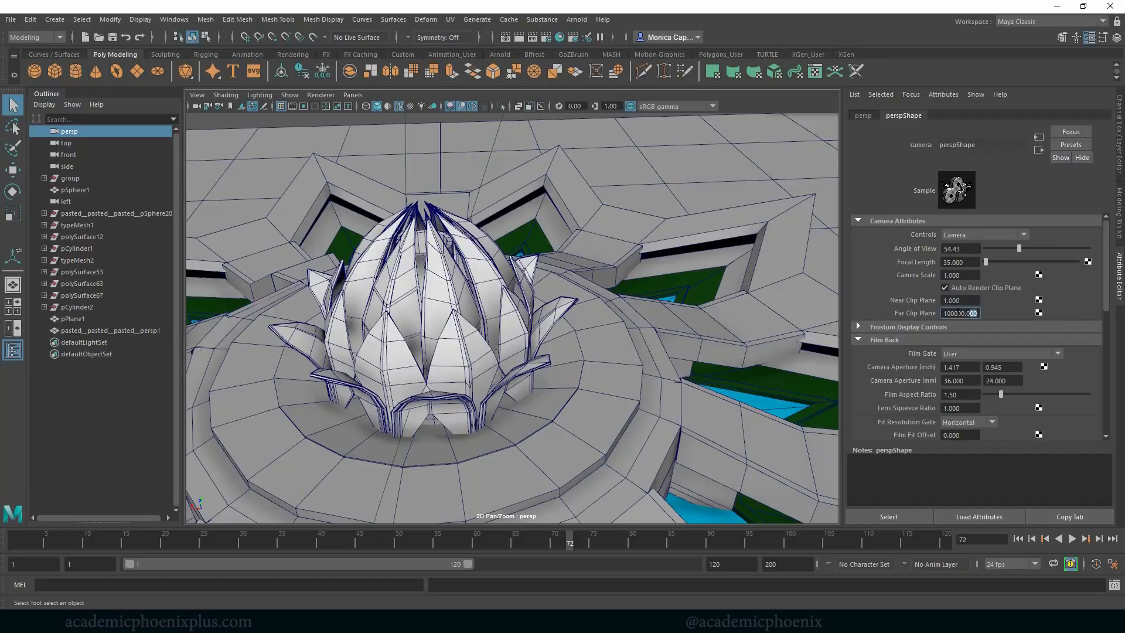
{"action": "right_click_drag", "start_coordinate": [463, 271], "coordinate": [812, 378], "text": "alt"}
{"action": "middle_click_drag", "start_coordinate": [556, 229], "coordinate": [514, 269], "text": "alt"}
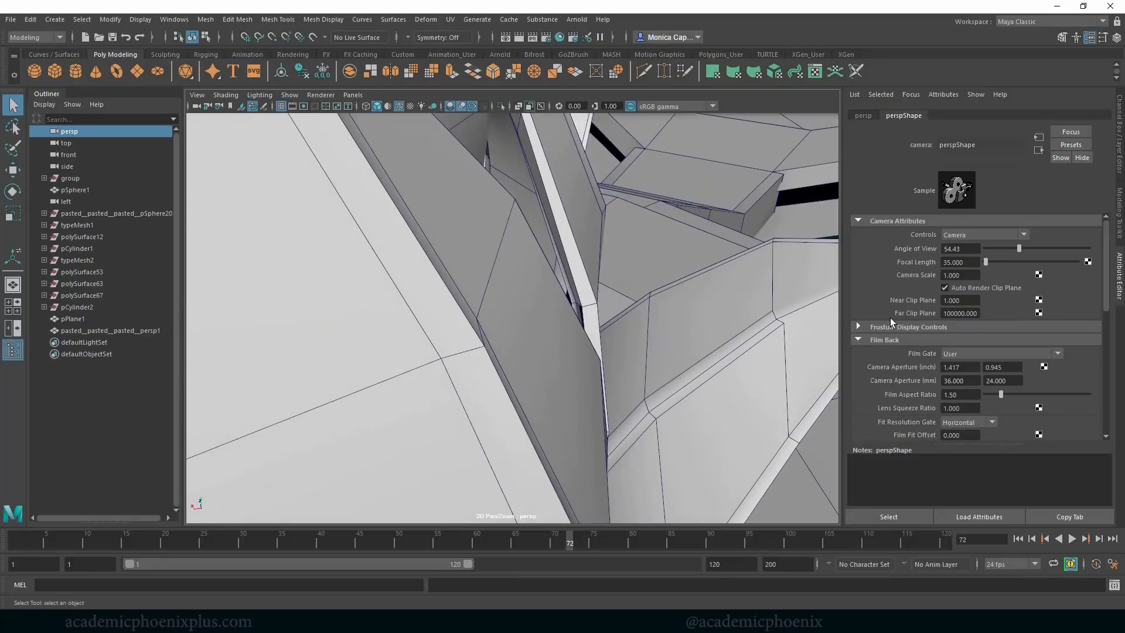
- Examine the petal vertices close up in vertex mode and return the lotus dome to object selection
{"action": "right_click_drag", "start_coordinate": [484, 337], "coordinate": [435, 306]}
{"action": "left_click", "coordinate": [484, 347]}
{"action": "right_click_drag", "start_coordinate": [577, 327], "coordinate": [637, 360], "text": "alt"}
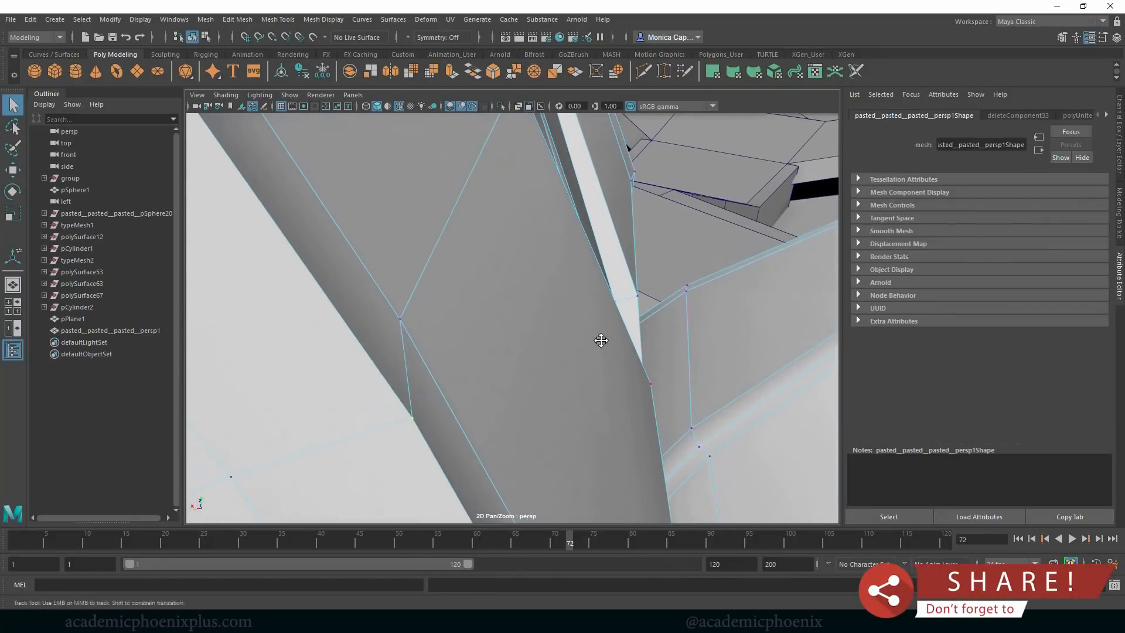
{"action": "middle_click_drag", "start_coordinate": [600, 339], "coordinate": [595, 332], "text": "alt"}
{"action": "right_click_drag", "start_coordinate": [596, 337], "coordinate": [221, 297], "text": "alt"}
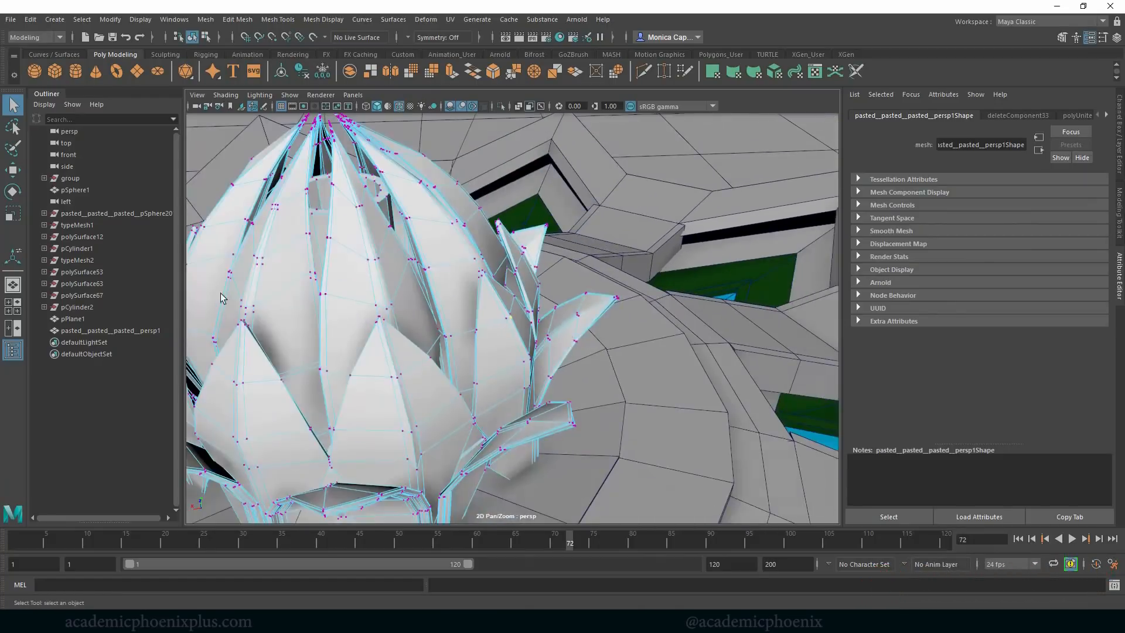
{"action": "right_click_drag", "start_coordinate": [462, 267], "coordinate": [459, 230]}
{"action": "left_click_drag", "start_coordinate": [527, 281], "coordinate": [459, 299], "text": "alt"}
{"action": "right_click_drag", "start_coordinate": [460, 298], "coordinate": [476, 263], "text": "alt"}
{"action": "left_click_drag", "start_coordinate": [477, 263], "coordinate": [609, 255], "text": "alt"}
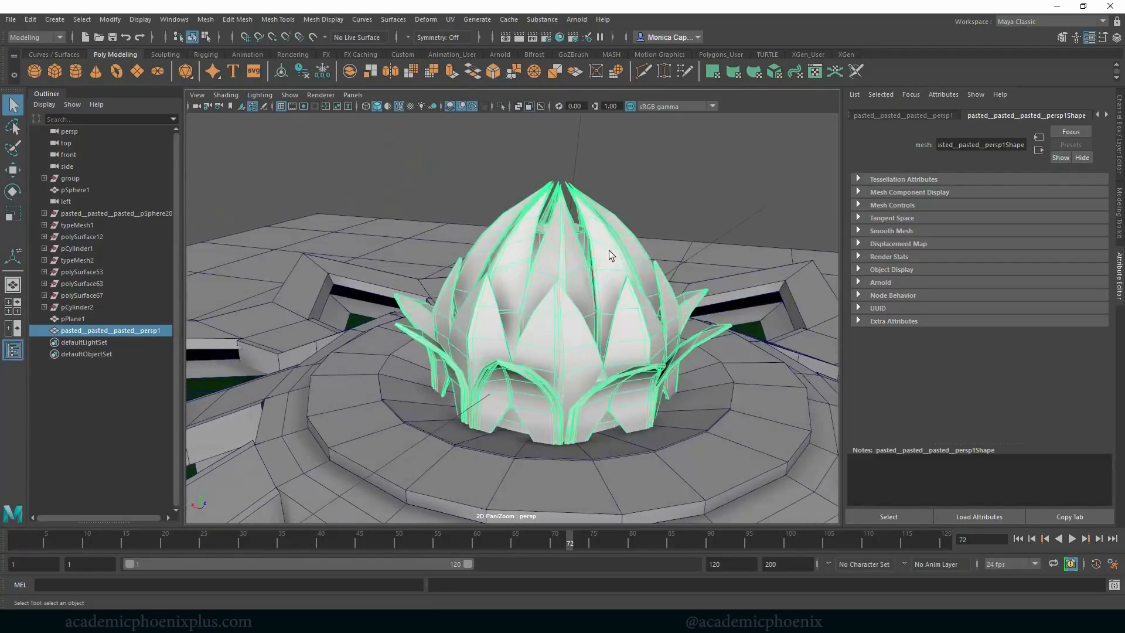
- Select a face on one of the dome's lower petals, frame it and try moving it along a single axis
{"action": "right_click_drag", "start_coordinate": [638, 315], "coordinate": [640, 328]}
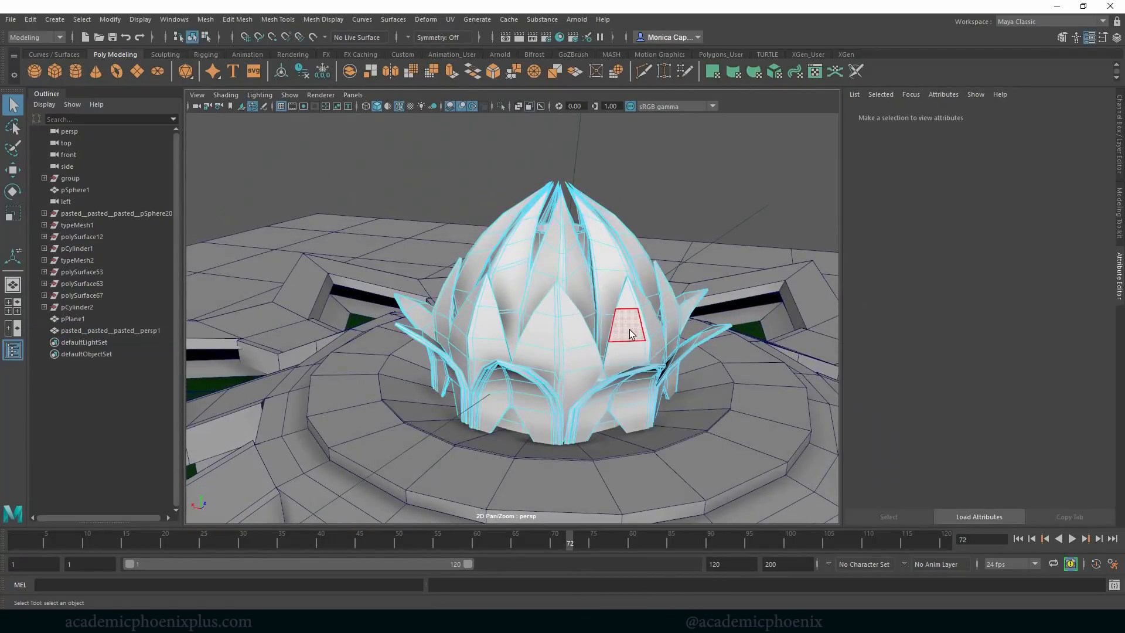
{"action": "left_click", "coordinate": [631, 334]}
{"action": "key", "text": "w"}
{"action": "left_click_drag", "start_coordinate": [595, 351], "coordinate": [651, 316], "text": "alt"}
{"action": "key", "text": "f"}
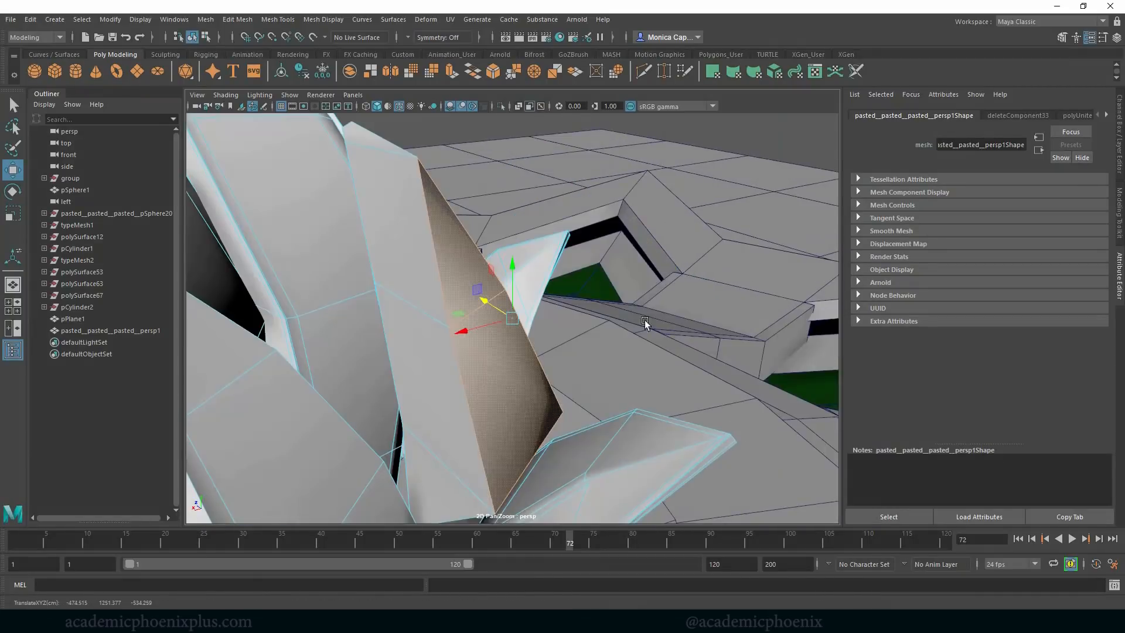
{"action": "left_click_drag", "start_coordinate": [558, 314], "coordinate": [371, 328], "text": "alt"}
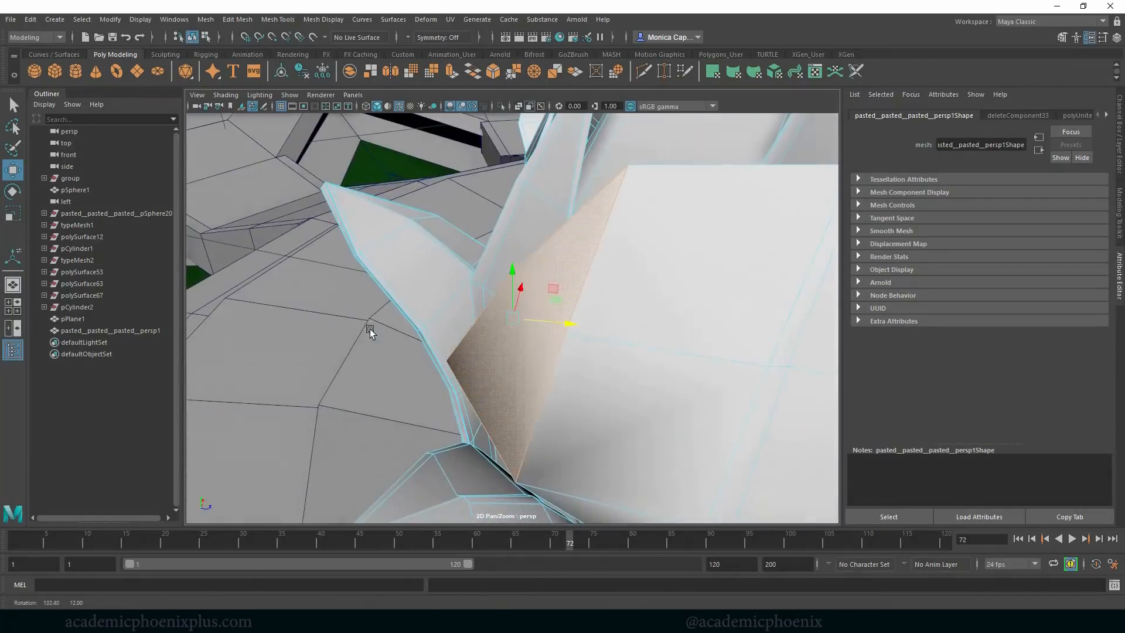
{"action": "left_click_drag", "start_coordinate": [555, 326], "coordinate": [767, 328]}
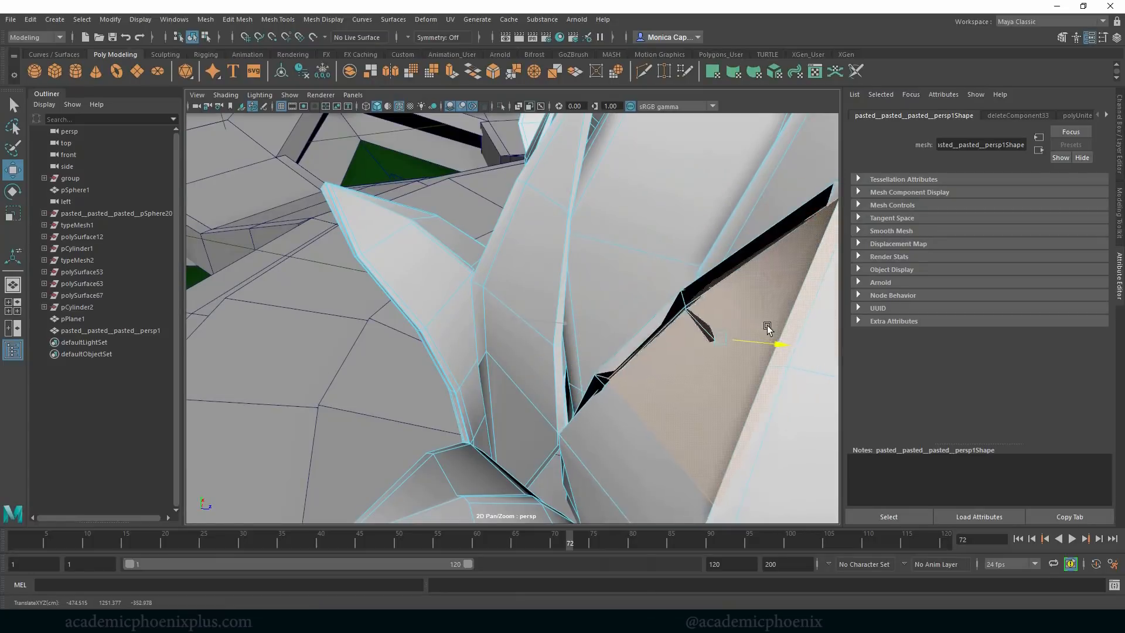
- Undo the petal face moves on the lotus dome
{"action": "key", "text": "ctrl+z"}
{"action": "key", "text": "shift+z"}
{"action": "right_click_drag", "start_coordinate": [710, 357], "coordinate": [356, 326], "text": "alt"}
{"action": "middle_click_drag", "start_coordinate": [460, 343], "coordinate": [543, 289], "text": "alt"}
{"action": "left_click_drag", "start_coordinate": [543, 287], "coordinate": [580, 264], "text": "alt"}
{"action": "key", "text": "ctrl+z"}
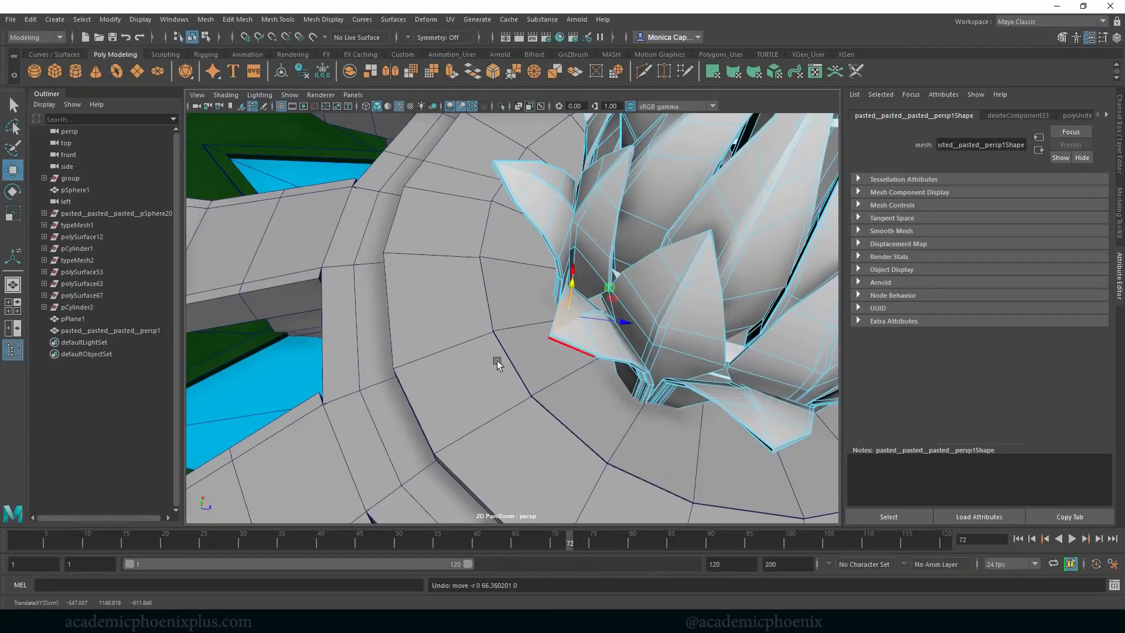
- Turn on smooth mesh preview for the lotus dome, return it to object selection and deselect it
{"action": "left_click_drag", "start_coordinate": [386, 391], "coordinate": [511, 329], "text": "alt"}
{"action": "key", "text": "3"}
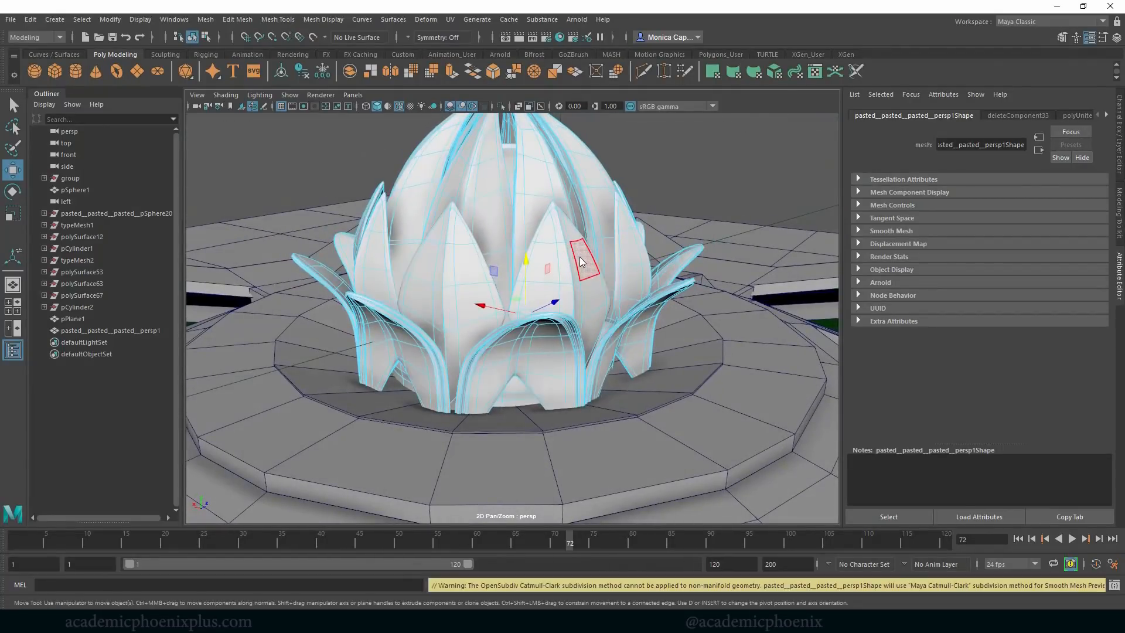
{"action": "right_click_drag", "start_coordinate": [576, 256], "coordinate": [620, 237]}
{"action": "left_click", "coordinate": [670, 301]}
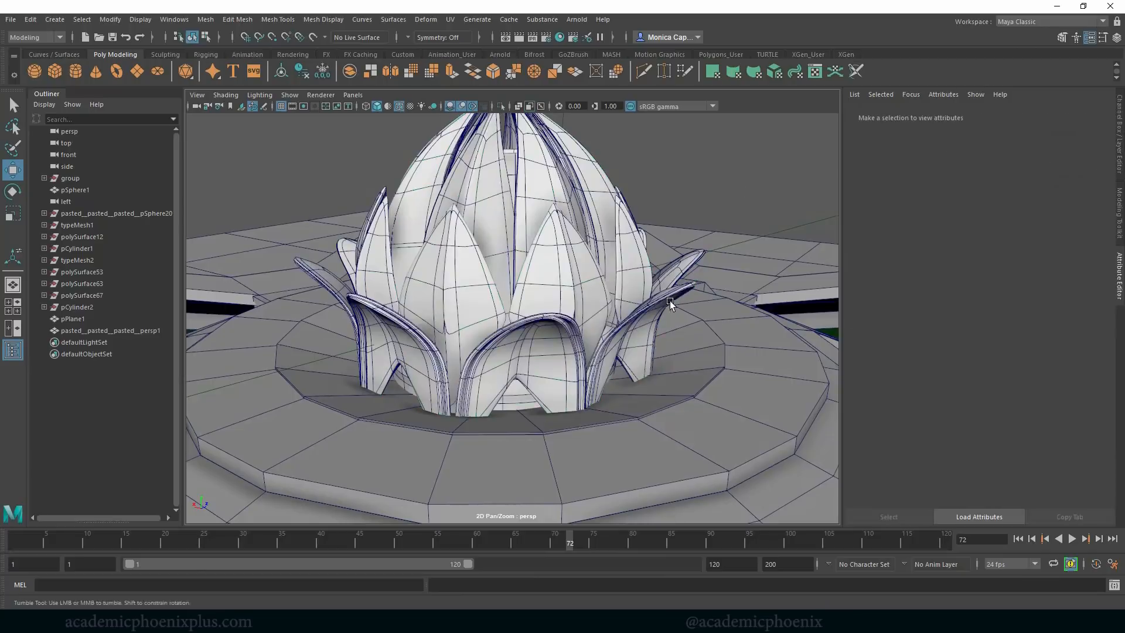
{"action": "mouse_move", "coordinate": [669, 301]}
{"action": "left_mouse_down", "text": "alt"}
{"action": "mouse_move", "coordinate": [686, 295]}
{"action": "mouse_move", "coordinate": [668, 288]}
{"action": "left_mouse_up", "text": "alt"}
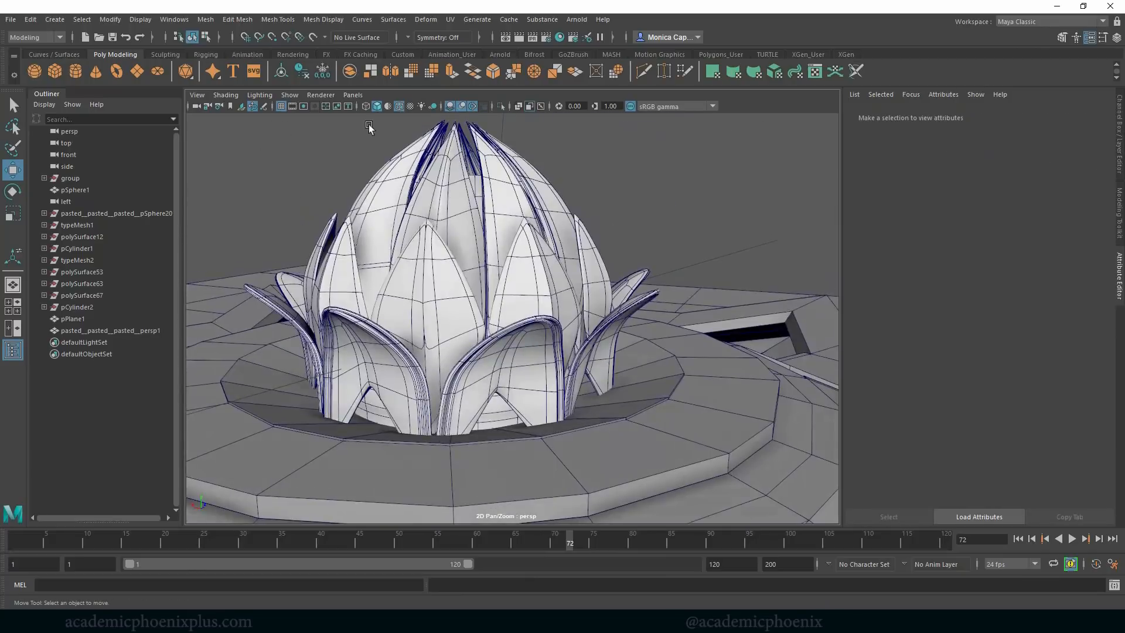
- Turn off wireframe on shaded in the viewport and select the circular base mesh around the lotus dome
{"action": "left_click", "coordinate": [399, 106]}
{"action": "mouse_move", "coordinate": [624, 243]}
{"action": "left_mouse_down", "text": "alt"}
{"action": "mouse_move", "coordinate": [658, 258]}
{"action": "mouse_move", "coordinate": [589, 270]}
{"action": "mouse_move", "coordinate": [609, 287]}
{"action": "left_mouse_up", "text": "alt"}
{"action": "left_click", "coordinate": [332, 374]}
{"action": "right_click_drag", "start_coordinate": [332, 375], "coordinate": [392, 370], "text": "alt"}
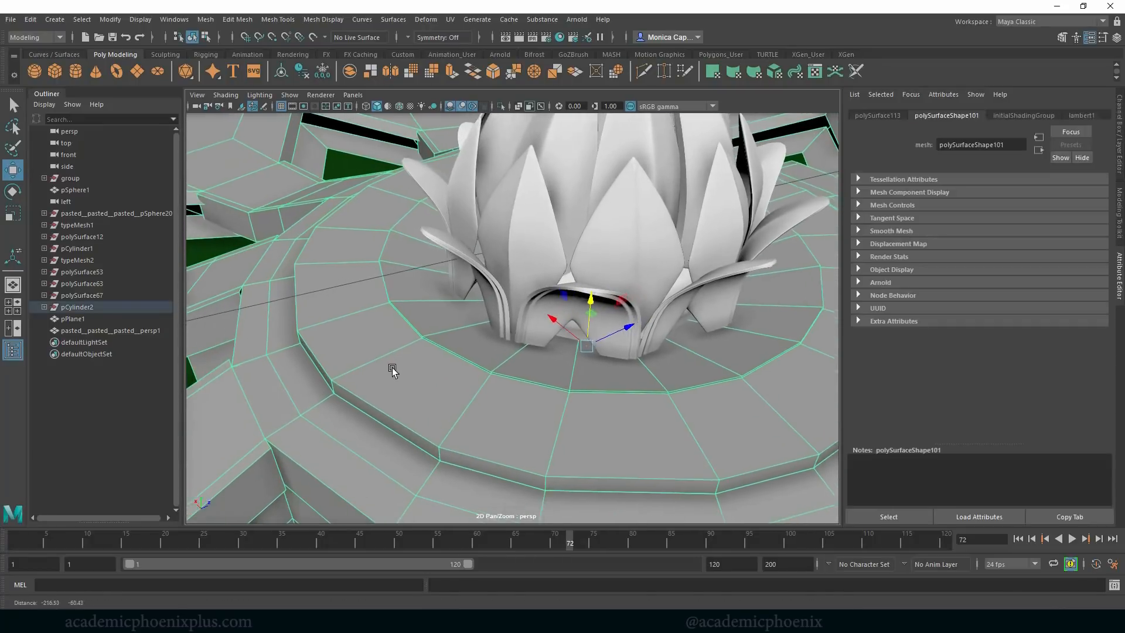
- Switch the circular base mesh to face selection and try moving a top face beside the lotus petals
{"action": "left_click_drag", "start_coordinate": [392, 370], "coordinate": [454, 340], "text": "alt"}
{"action": "right_click", "coordinate": [464, 298]}
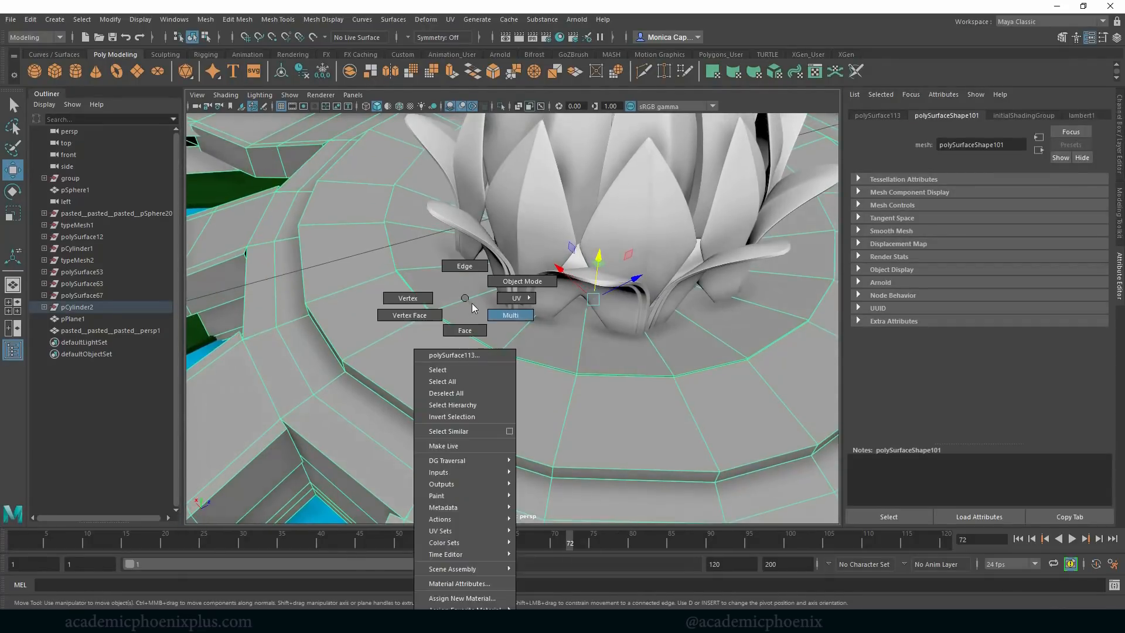
{"action": "left_click", "coordinate": [465, 330]}
{"action": "left_click_drag", "start_coordinate": [552, 256], "coordinate": [508, 323]}
{"action": "right_click_drag", "start_coordinate": [507, 322], "coordinate": [961, 510], "text": "alt"}
{"action": "right_click_drag", "start_coordinate": [563, 378], "coordinate": [756, 465], "text": "alt"}
{"action": "left_click_drag", "start_coordinate": [497, 326], "coordinate": [381, 321], "text": "alt"}
{"action": "middle_click_drag", "start_coordinate": [392, 321], "coordinate": [505, 280], "text": "alt"}
{"action": "right_click_drag", "start_coordinate": [359, 322], "coordinate": [310, 304], "text": "alt"}
{"action": "middle_click_drag", "start_coordinate": [347, 319], "coordinate": [859, 324], "text": "alt"}
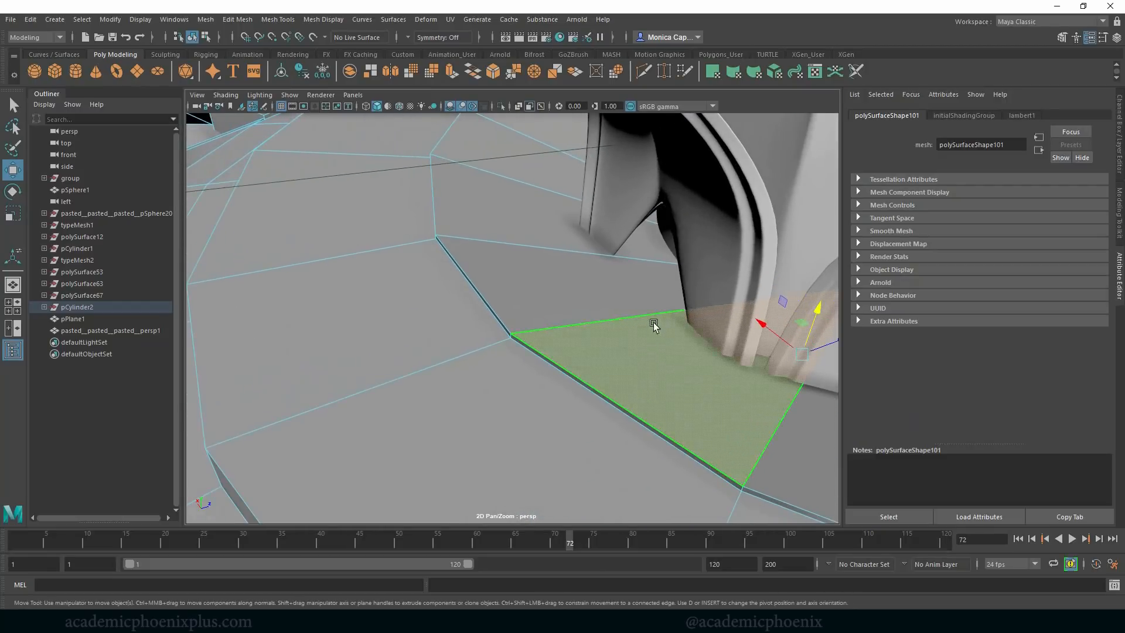
{"action": "middle_click_drag", "start_coordinate": [653, 324], "coordinate": [328, 249], "text": "alt"}
{"action": "left_click_drag", "start_coordinate": [781, 325], "coordinate": [808, 317]}
{"action": "left_click_drag", "start_coordinate": [686, 357], "coordinate": [565, 358], "text": "alt"}
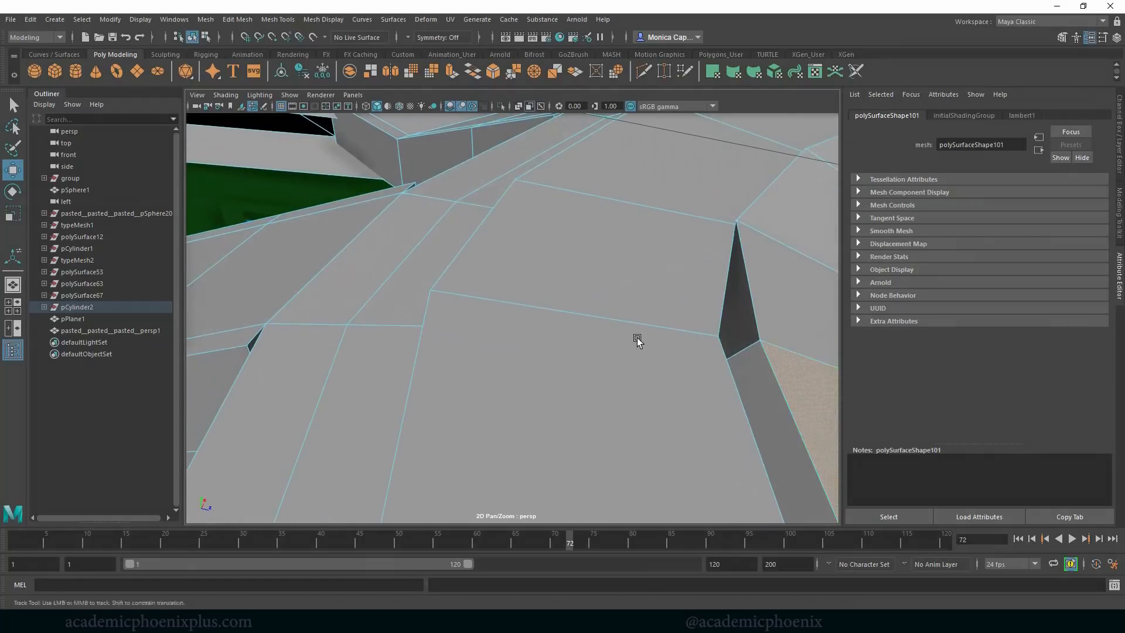
- Check around the displaced face beside the petals and undo its move
{"action": "middle_click_drag", "start_coordinate": [638, 338], "coordinate": [304, 306], "text": "alt"}
{"action": "middle_click_drag", "start_coordinate": [615, 331], "coordinate": [112, 275], "text": "alt"}
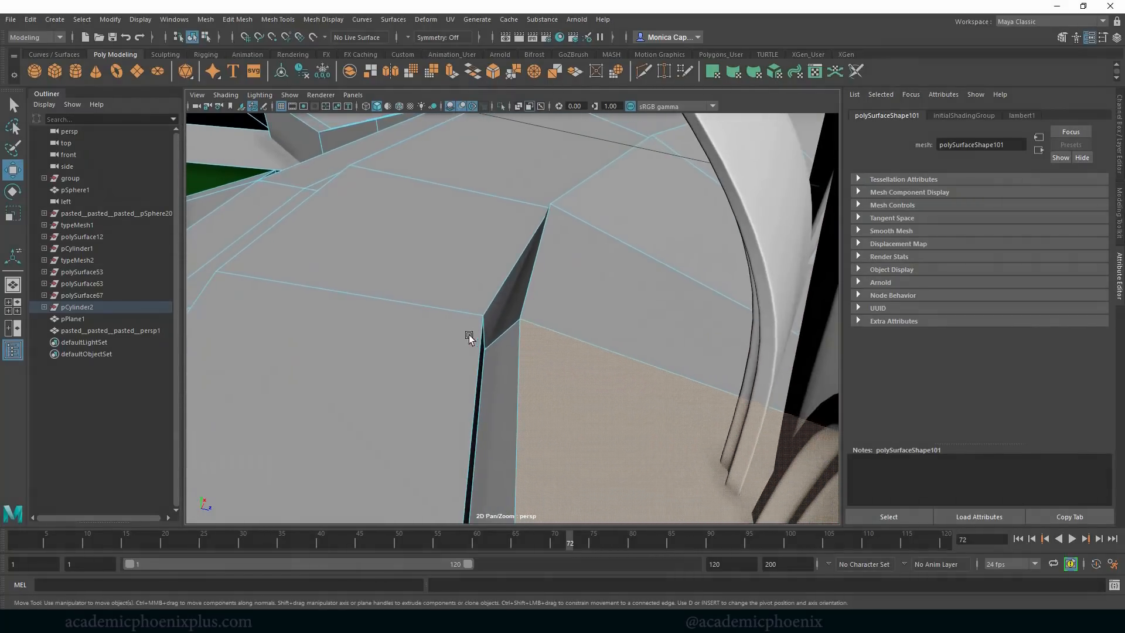
{"action": "mouse_move", "coordinate": [468, 335]}
{"action": "left_mouse_down", "text": "alt"}
{"action": "mouse_move", "coordinate": [427, 339]}
{"action": "mouse_move", "coordinate": [419, 354]}
{"action": "mouse_move", "coordinate": [469, 341]}
{"action": "mouse_move", "coordinate": [459, 336]}
{"action": "left_mouse_up", "text": "alt"}
{"action": "key", "text": "ctrl+z"}
{"action": "right_click_drag", "start_coordinate": [376, 288], "coordinate": [369, 284], "text": "alt"}
{"action": "left_click_drag", "start_coordinate": [369, 284], "coordinate": [514, 286], "text": "alt"}
{"action": "right_click_drag", "start_coordinate": [404, 291], "coordinate": [388, 268], "text": "alt"}
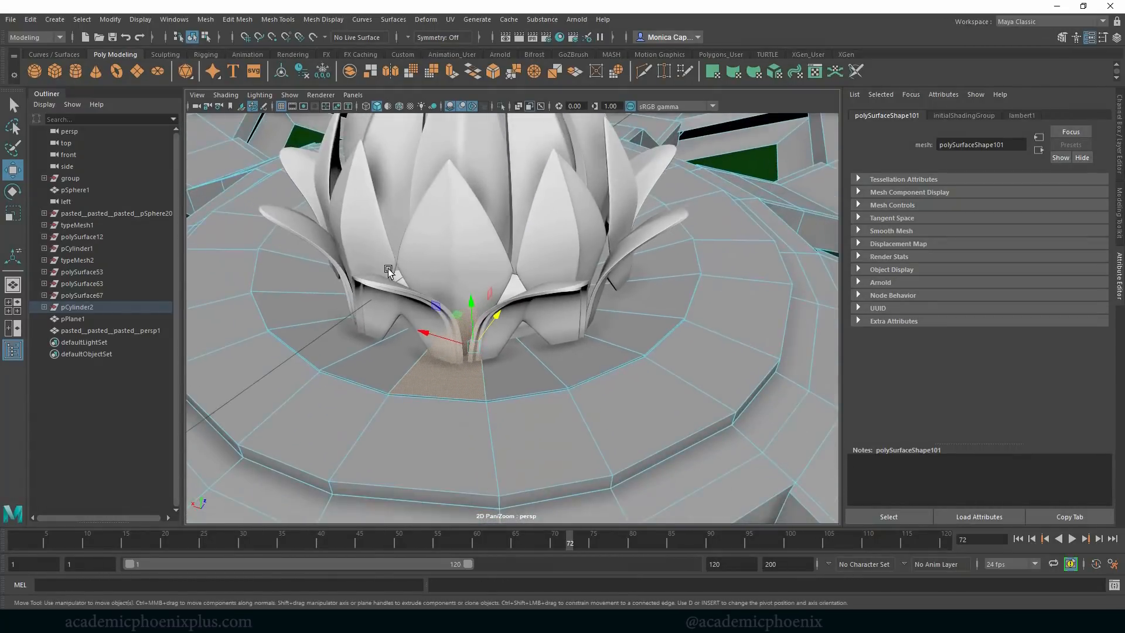
- Try lowering a top face on the outer ring of the circular base
{"action": "middle_click_drag", "start_coordinate": [388, 268], "coordinate": [502, 222], "text": "alt"}
{"action": "left_click_drag", "start_coordinate": [598, 343], "coordinate": [551, 385], "text": "alt"}
{"action": "left_click", "coordinate": [551, 385]}
{"action": "middle_click_drag", "start_coordinate": [446, 388], "coordinate": [553, 306], "text": "alt"}
{"action": "left_click_drag", "start_coordinate": [678, 290], "coordinate": [427, 333]}
{"action": "left_click_drag", "start_coordinate": [556, 284], "coordinate": [489, 319], "text": "alt"}
{"action": "right_click_drag", "start_coordinate": [490, 318], "coordinate": [621, 293], "text": "alt"}
{"action": "left_click_drag", "start_coordinate": [352, 317], "coordinate": [443, 287], "text": "alt"}
{"action": "middle_click_drag", "start_coordinate": [404, 369], "coordinate": [536, 240], "text": "alt"}
{"action": "left_click", "coordinate": [528, 321]}
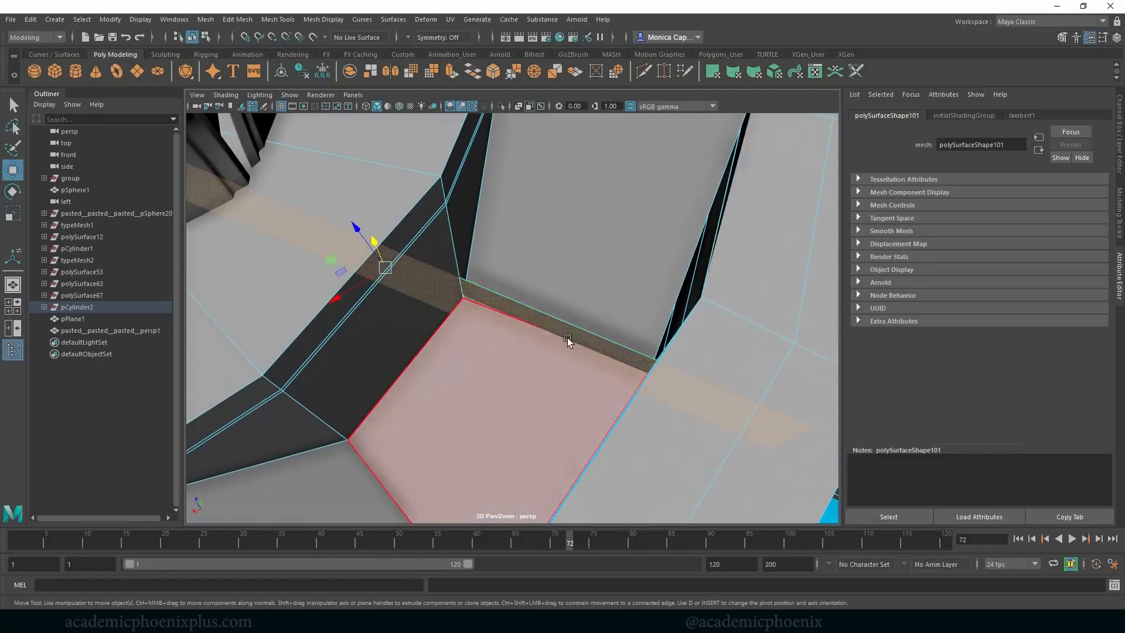
- Frame the displaced outer ring face and try moving it vertically
{"action": "left_click_drag", "start_coordinate": [661, 287], "coordinate": [560, 350], "text": "alt"}
{"action": "right_click_drag", "start_coordinate": [560, 351], "coordinate": [159, 251], "text": "alt"}
{"action": "middle_click_drag", "start_coordinate": [404, 346], "coordinate": [593, 251], "text": "alt"}
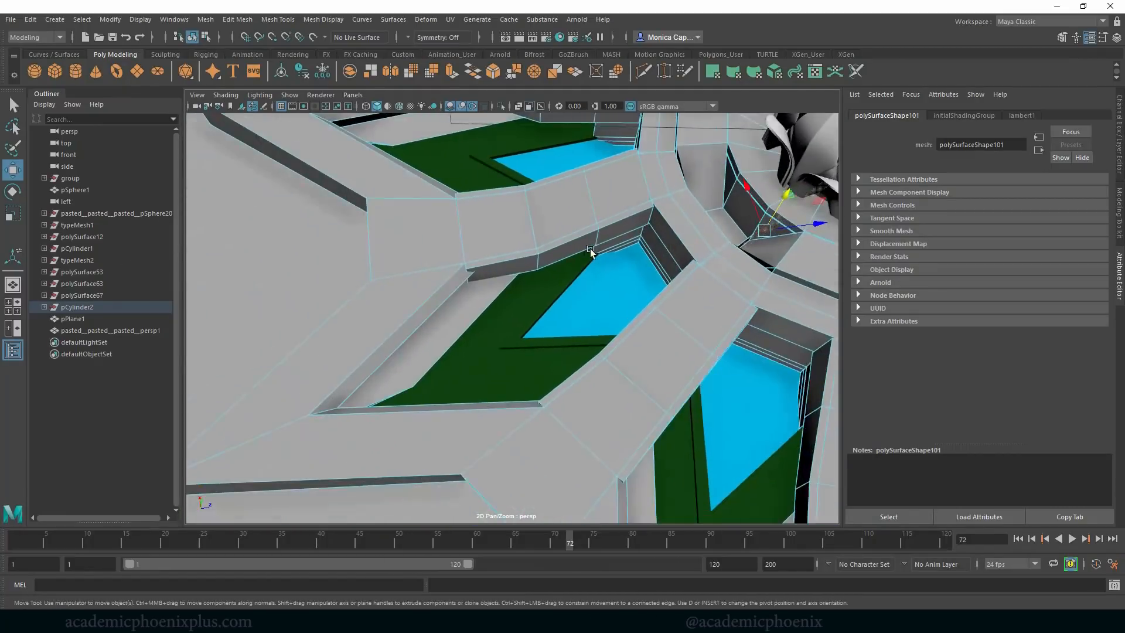
{"action": "left_click_drag", "start_coordinate": [530, 343], "coordinate": [610, 320], "text": "alt"}
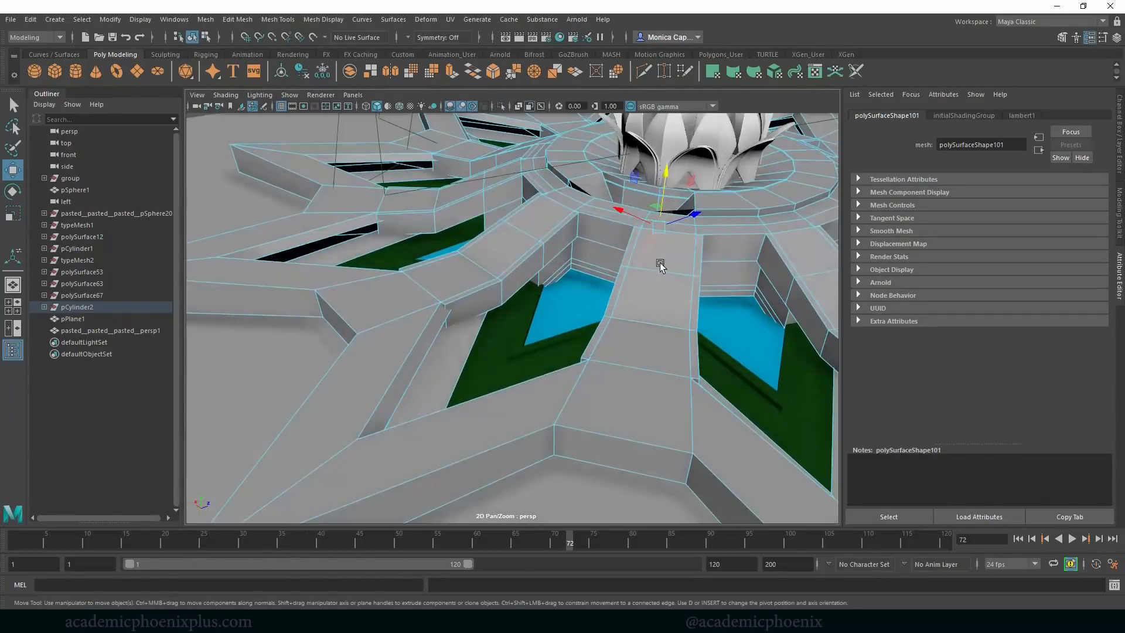
{"action": "middle_click_drag", "start_coordinate": [659, 262], "coordinate": [553, 364], "text": "alt"}
{"action": "key", "text": "f"}
{"action": "left_click_drag", "start_coordinate": [580, 364], "coordinate": [544, 374], "text": "alt"}
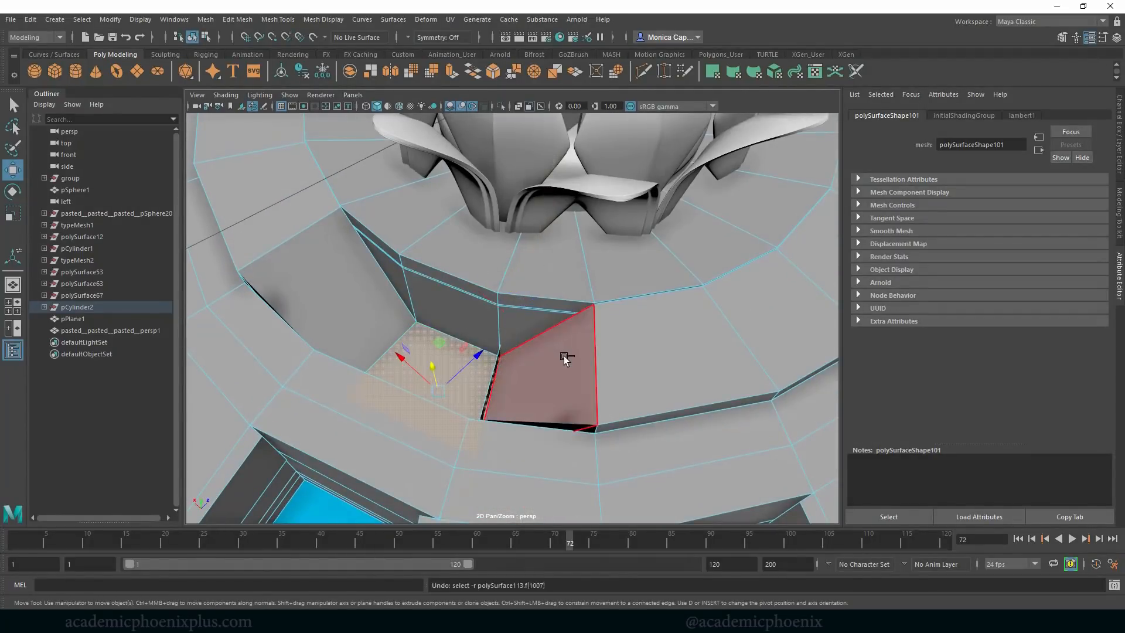
{"action": "left_click_drag", "start_coordinate": [557, 357], "coordinate": [486, 327], "text": "alt"}
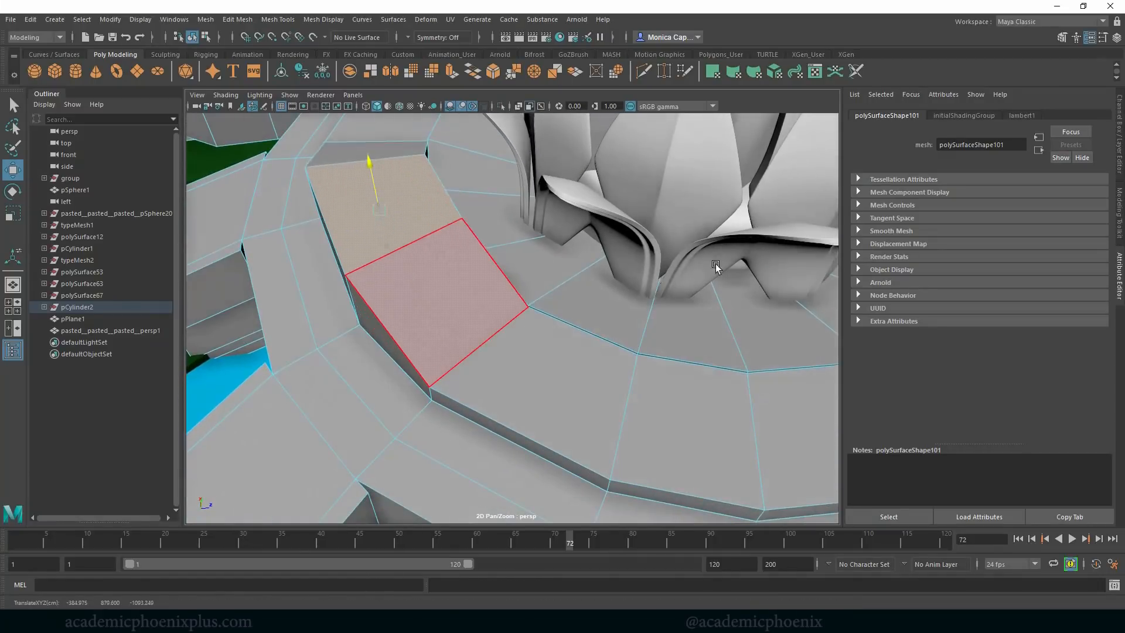
{"action": "left_click_drag", "start_coordinate": [213, 335], "coordinate": [536, 285], "text": "alt"}
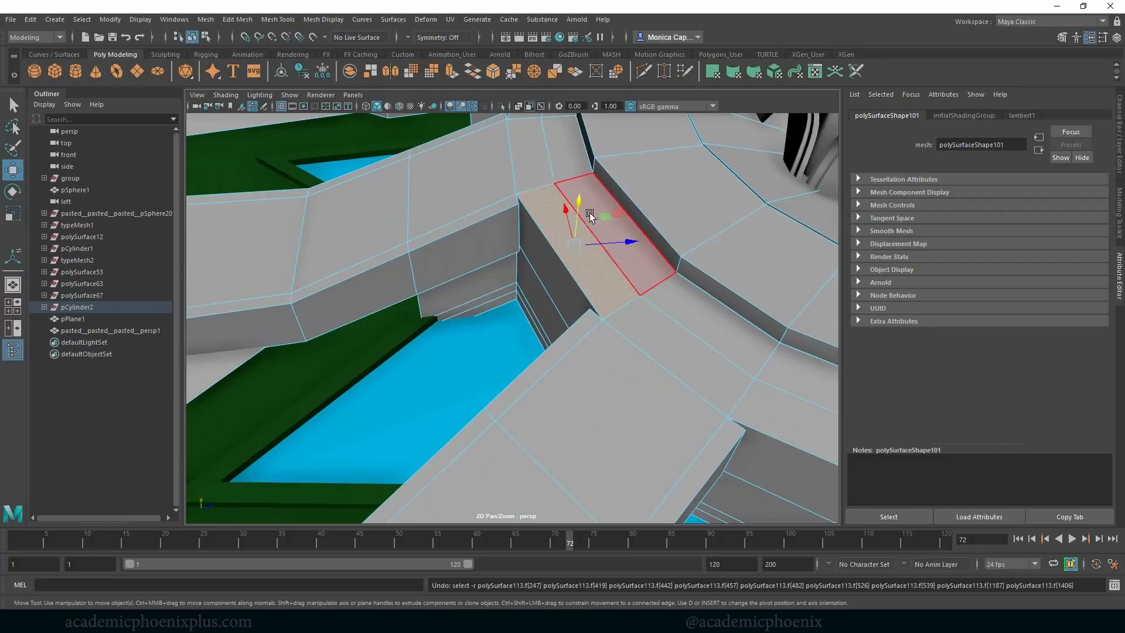
- Try moving the top face where the ring meets the walkways up and down
{"action": "mouse_move", "coordinate": [575, 217]}
{"action": "left_mouse_down"}
{"action": "mouse_move", "coordinate": [578, 169]}
{"action": "mouse_move", "coordinate": [577, 214]}
{"action": "left_mouse_up"}
{"action": "left_click_drag", "start_coordinate": [578, 299], "coordinate": [603, 227], "text": "alt"}
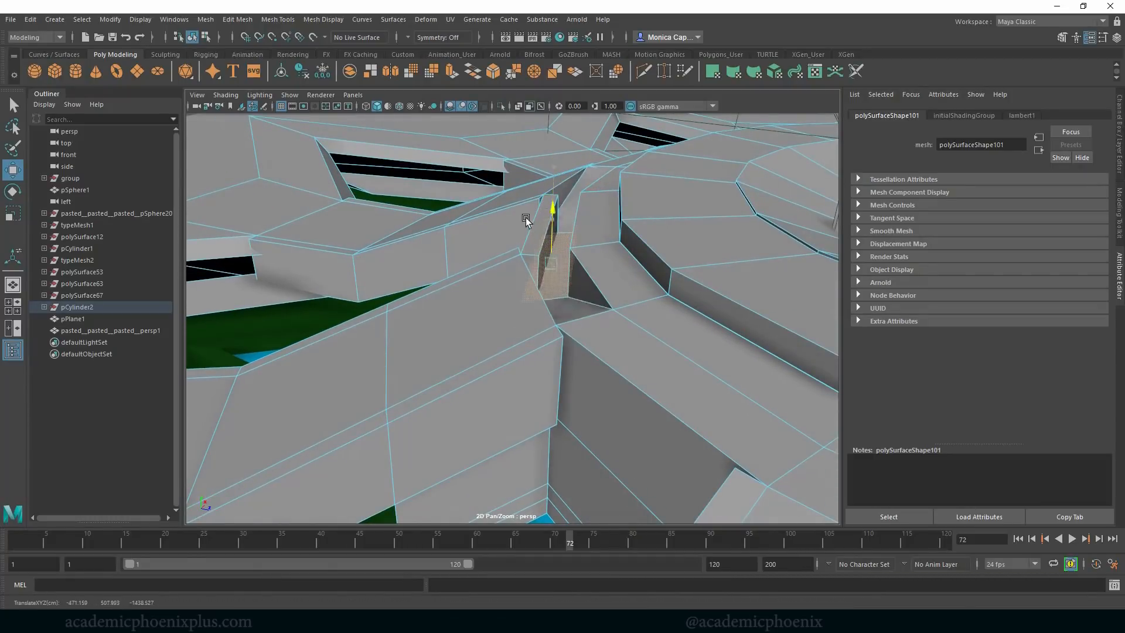
{"action": "left_click_drag", "start_coordinate": [603, 95], "coordinate": [569, 174]}
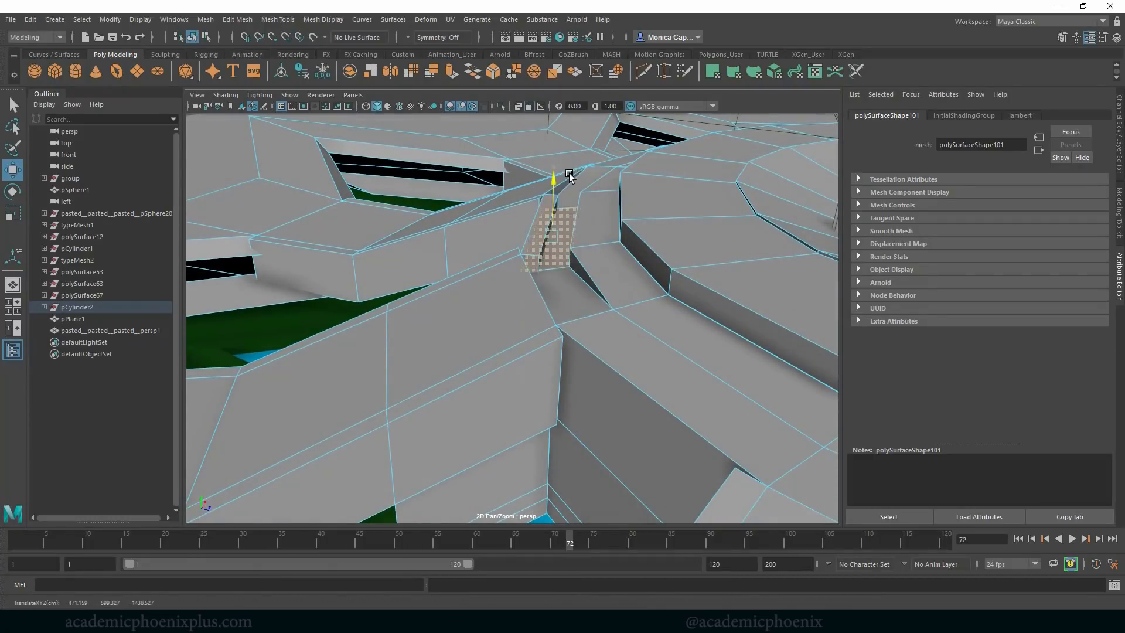
{"action": "left_click_drag", "start_coordinate": [434, 280], "coordinate": [602, 300], "text": "alt"}
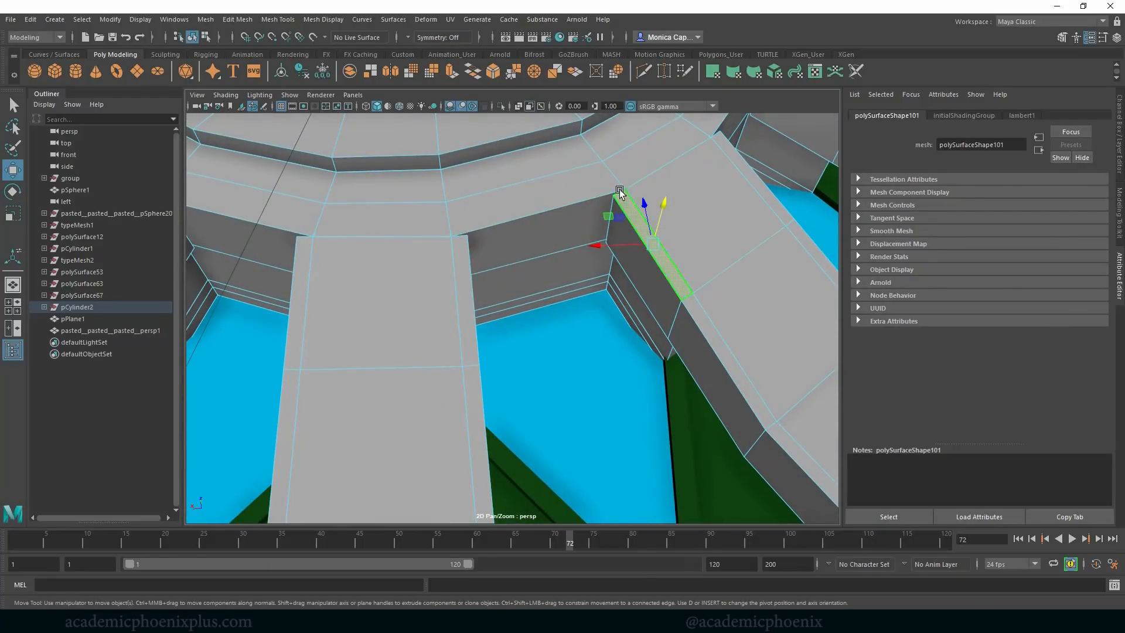
- Try moving the narrow edge face and the side wall face of a walkway beside the pool
{"action": "left_click_drag", "start_coordinate": [476, 224], "coordinate": [490, 195], "text": "alt"}
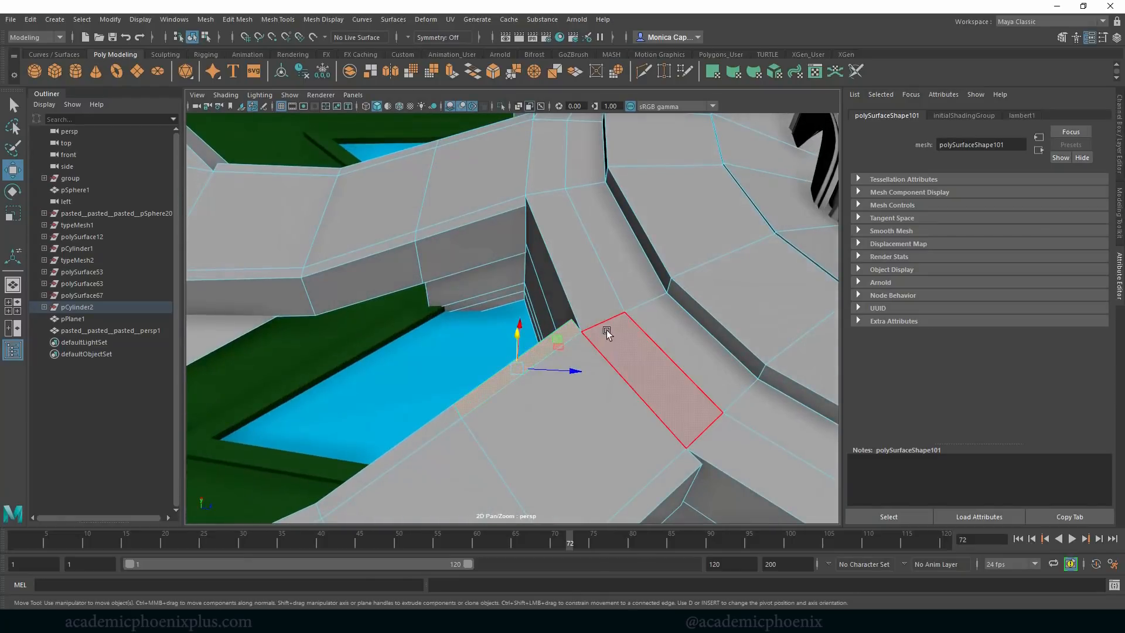
{"action": "left_click_drag", "start_coordinate": [653, 296], "coordinate": [587, 245], "text": "alt"}
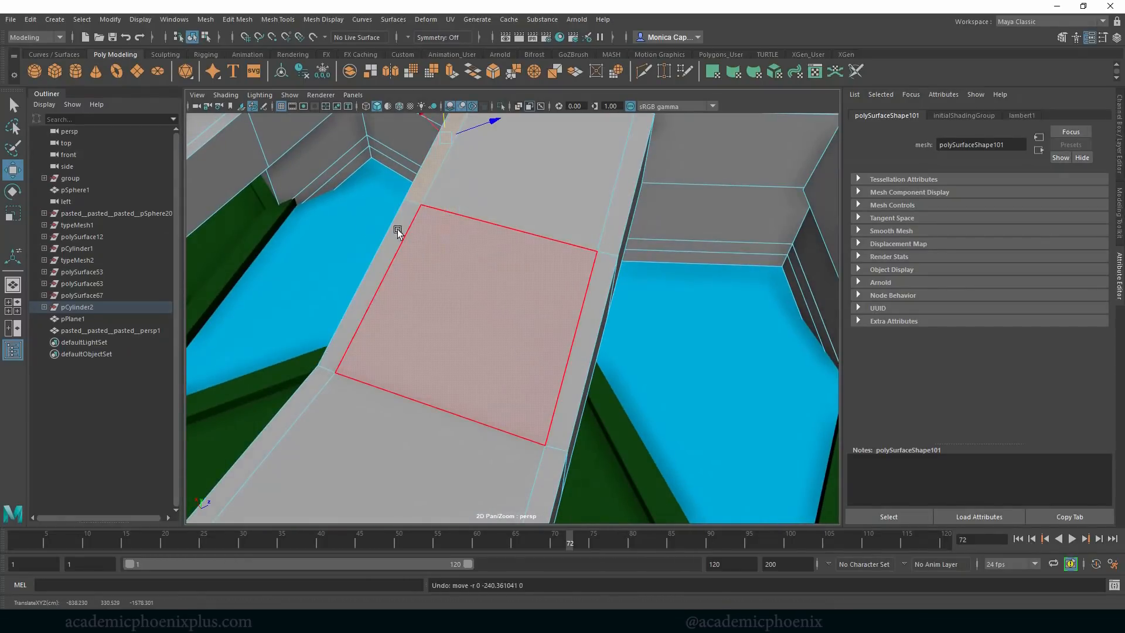
{"action": "left_click_drag", "start_coordinate": [398, 233], "coordinate": [507, 293], "text": "alt"}
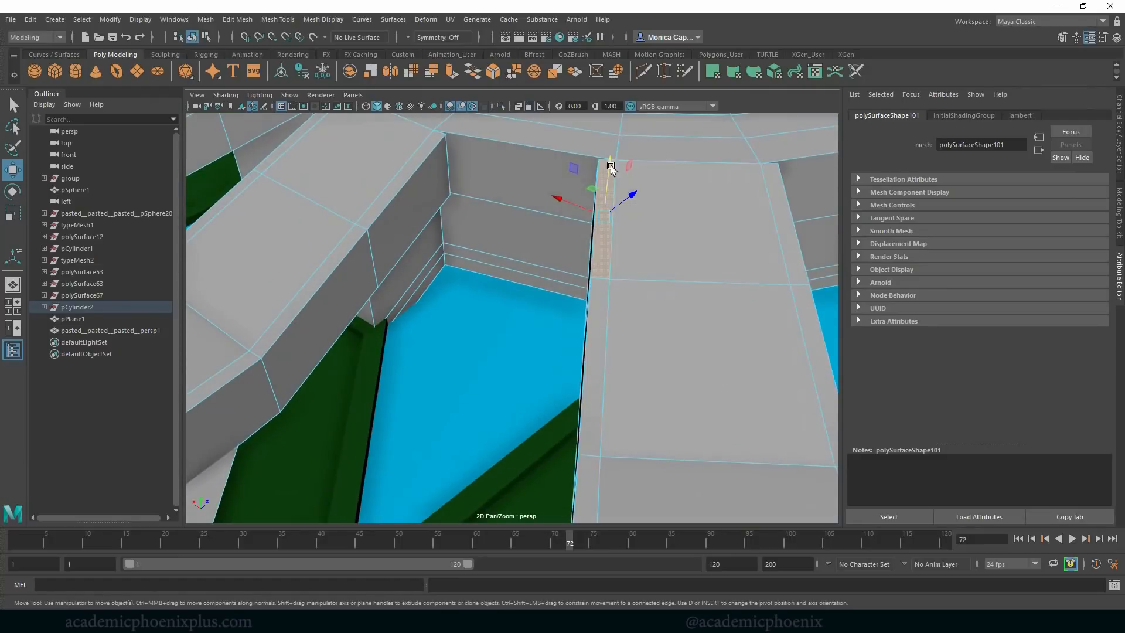
{"action": "left_click_drag", "start_coordinate": [611, 220], "coordinate": [534, 203], "text": "alt"}
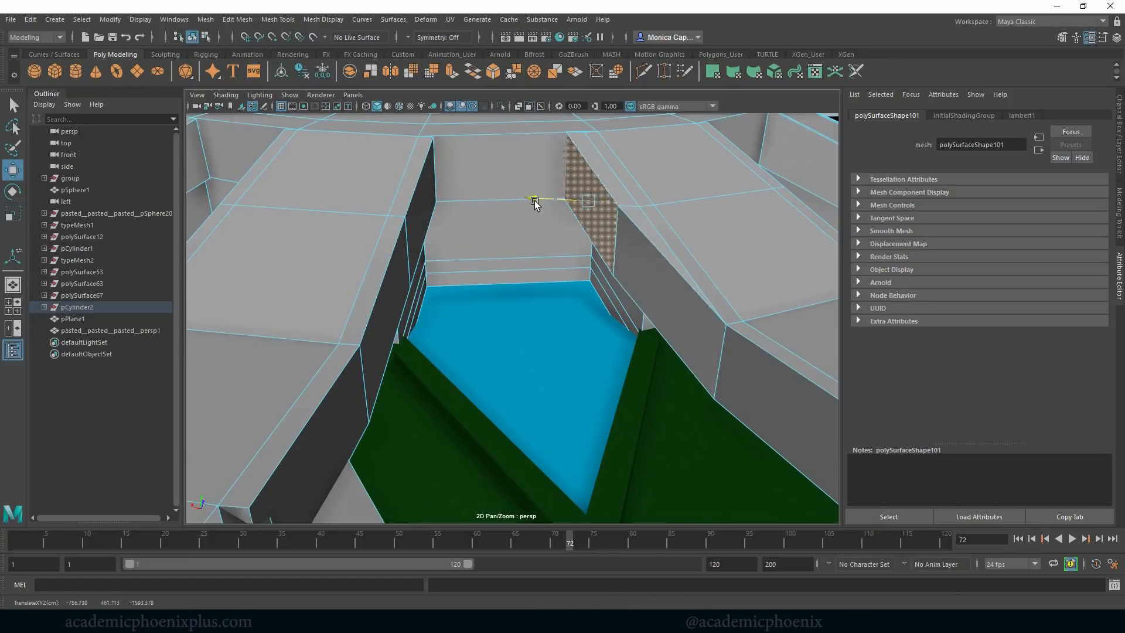
- Switch the whole temple base mesh to vertex selection, select all its vertices and merge them
{"action": "left_click_drag", "start_coordinate": [636, 242], "coordinate": [613, 226], "text": "alt"}
{"action": "scroll", "coordinate": [636, 249], "scroll_direction": "down", "scroll_amount": 1}
{"action": "right_click_drag", "start_coordinate": [636, 248], "coordinate": [287, 198], "text": "alt"}
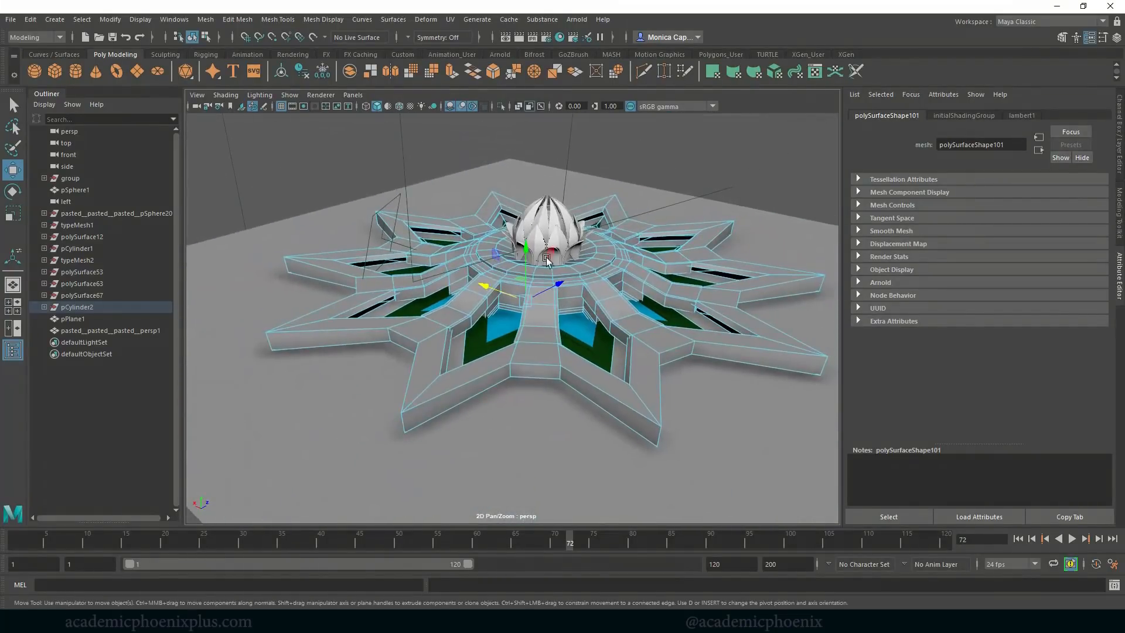
{"action": "right_click_drag", "start_coordinate": [557, 275], "coordinate": [332, 213]}
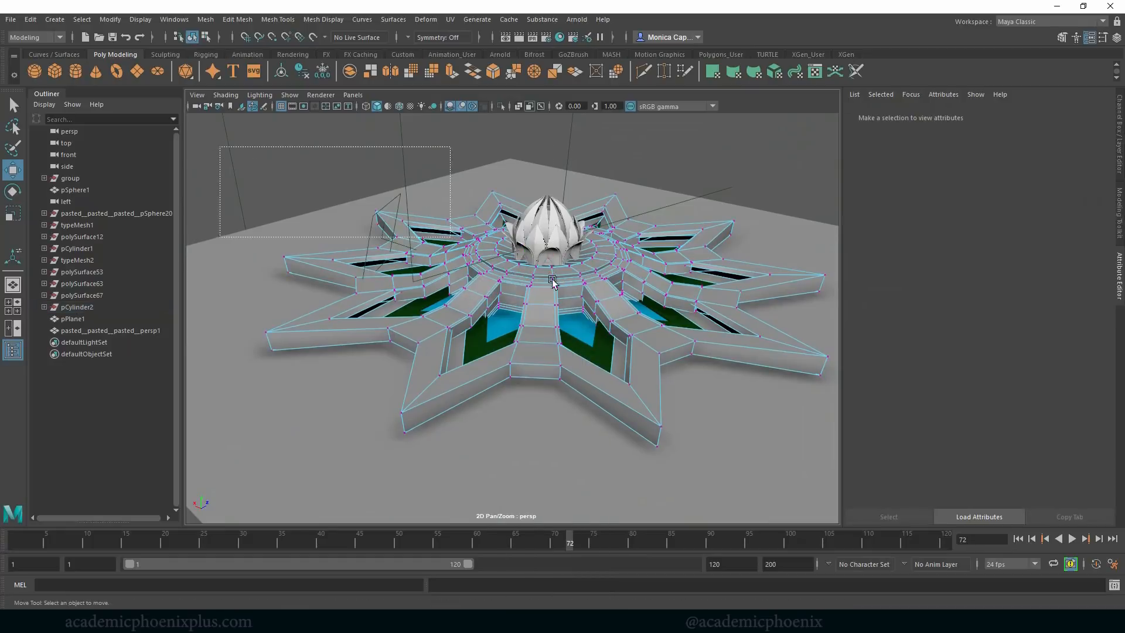
{"action": "left_click_drag", "start_coordinate": [835, 509], "coordinate": [835, 510]}
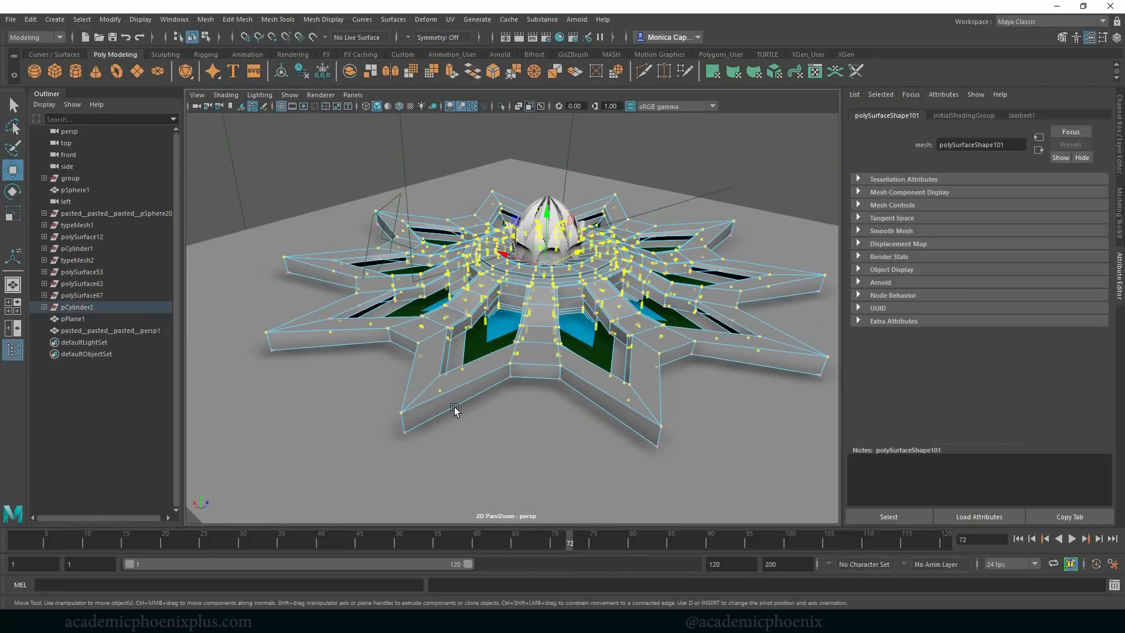
{"action": "right_click_drag", "start_coordinate": [502, 209], "coordinate": [886, 318], "text": "alt"}
{"action": "right_click_drag", "start_coordinate": [648, 280], "coordinate": [706, 326], "text": "alt"}
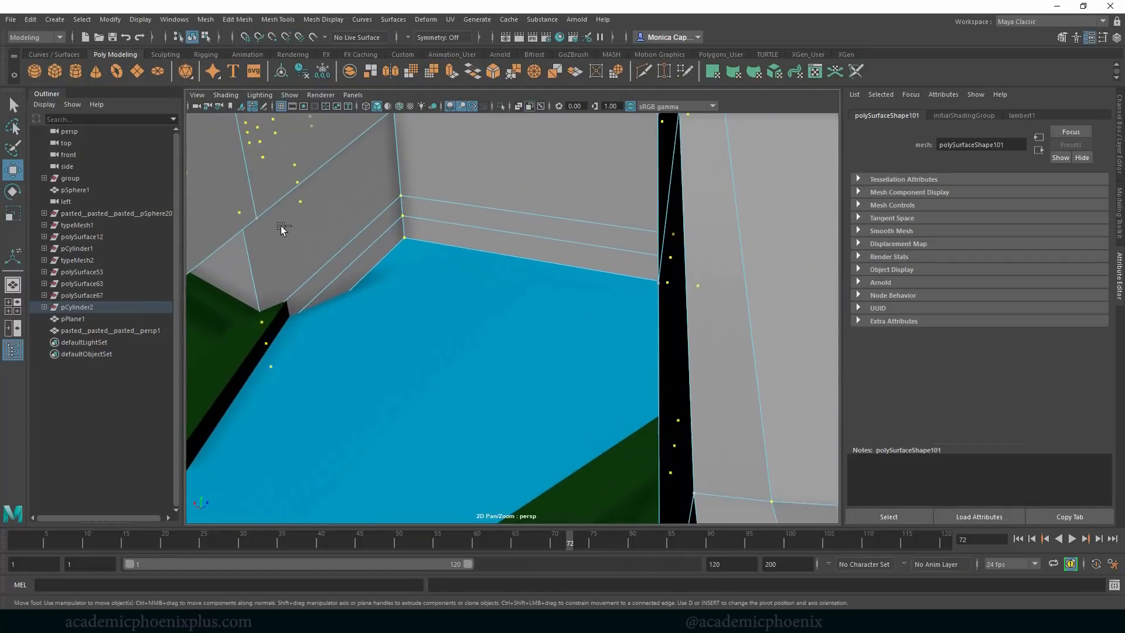
{"action": "left_click", "coordinate": [204, 20]}
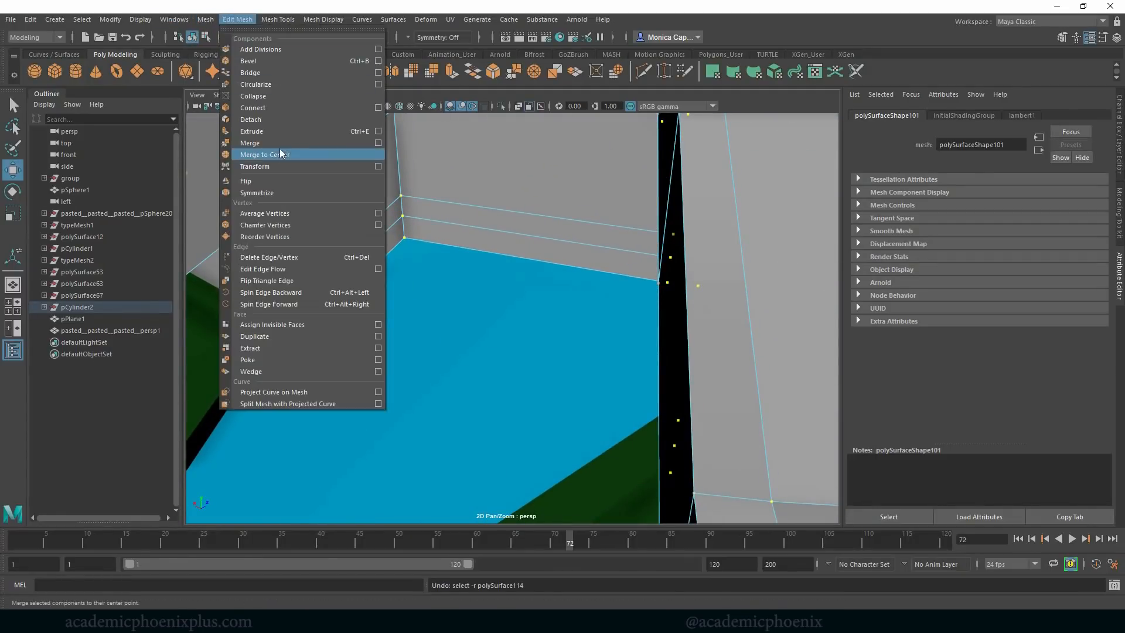
{"action": "left_click", "coordinate": [280, 144]}
- Return the base mesh to face selection and try moving a walkway's side wall face above the pool
{"action": "right_click_drag", "start_coordinate": [661, 337], "coordinate": [194, 252], "text": "alt"}
{"action": "middle_click_drag", "start_coordinate": [607, 253], "coordinate": [495, 271], "text": "alt"}
{"action": "right_click_drag", "start_coordinate": [495, 271], "coordinate": [687, 258], "text": "alt"}
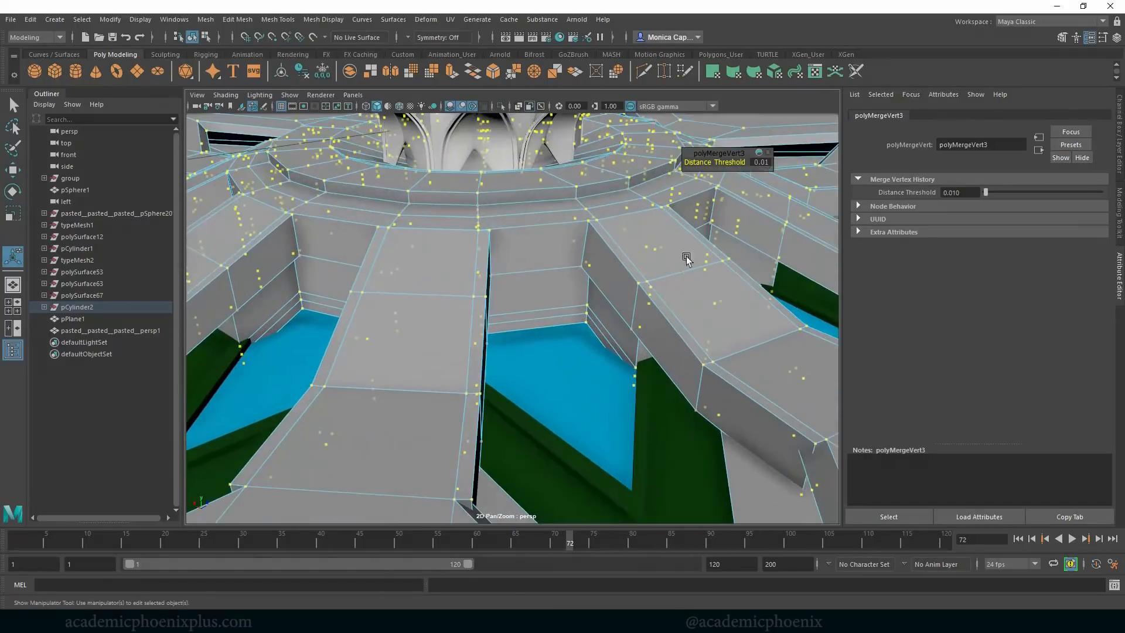
{"action": "mouse_move", "coordinate": [633, 241]}
{"action": "left_mouse_down", "text": "alt"}
{"action": "mouse_move", "coordinate": [520, 259]}
{"action": "mouse_move", "coordinate": [497, 232]}
{"action": "mouse_move", "coordinate": [583, 219]}
{"action": "mouse_move", "coordinate": [626, 257]}
{"action": "left_mouse_up", "text": "alt"}
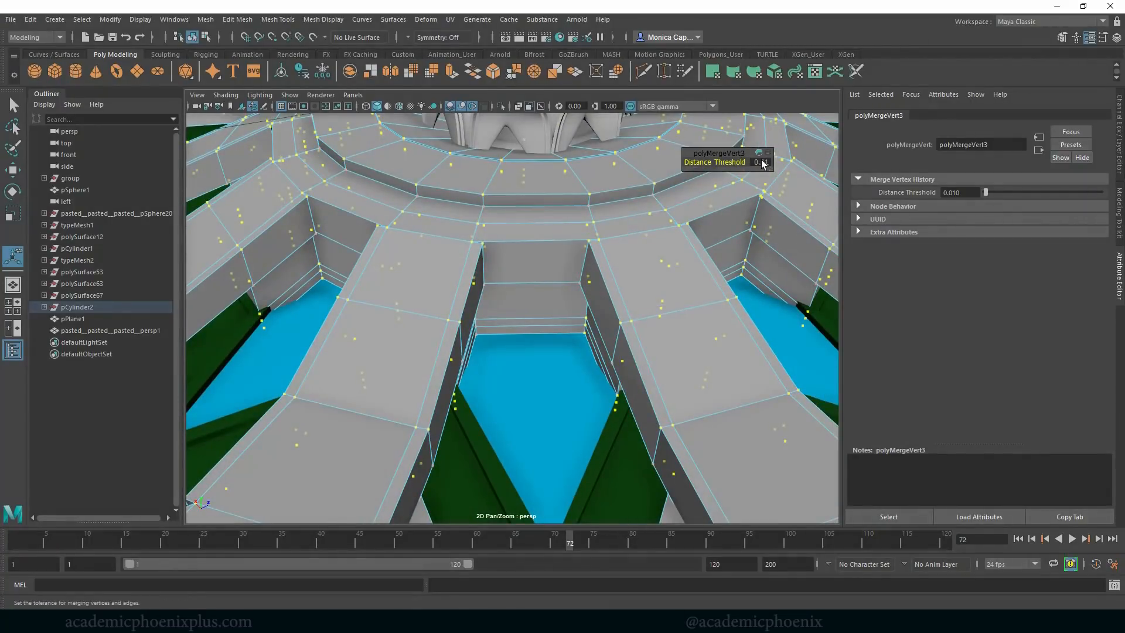
{"action": "right_click_drag", "start_coordinate": [558, 278], "coordinate": [676, 326], "text": "alt"}
{"action": "middle_click_drag", "start_coordinate": [674, 290], "coordinate": [574, 344], "text": "alt"}
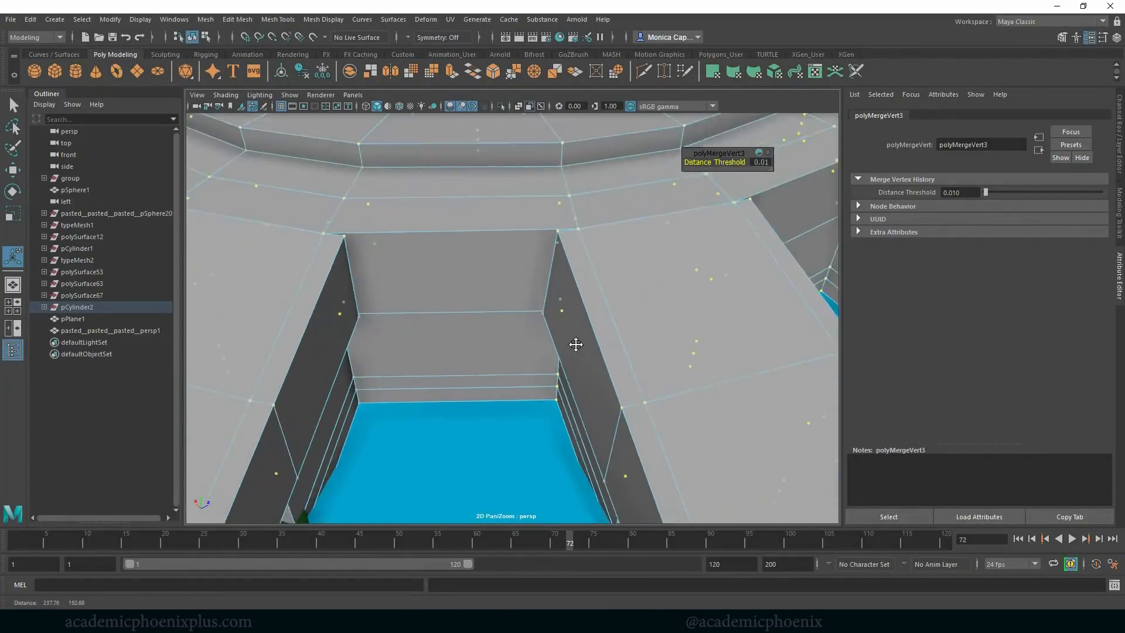
{"action": "left_click", "coordinate": [567, 291]}
{"action": "right_click_drag", "start_coordinate": [567, 290], "coordinate": [563, 305]}
{"action": "key", "text": "q"}
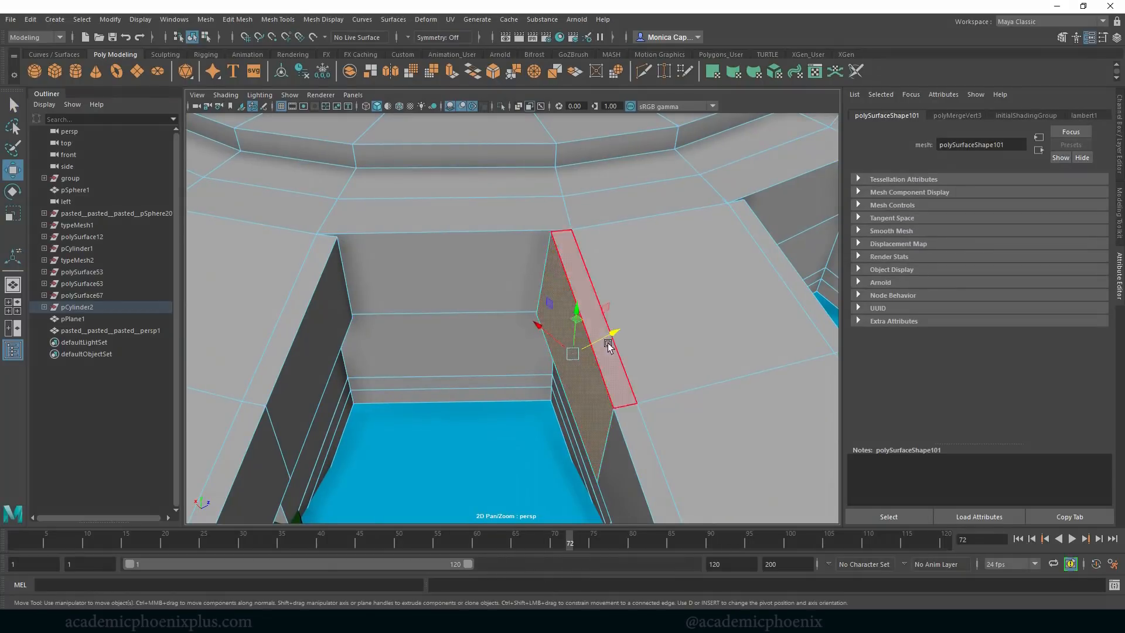
{"action": "left_click_drag", "start_coordinate": [608, 346], "coordinate": [676, 269]}
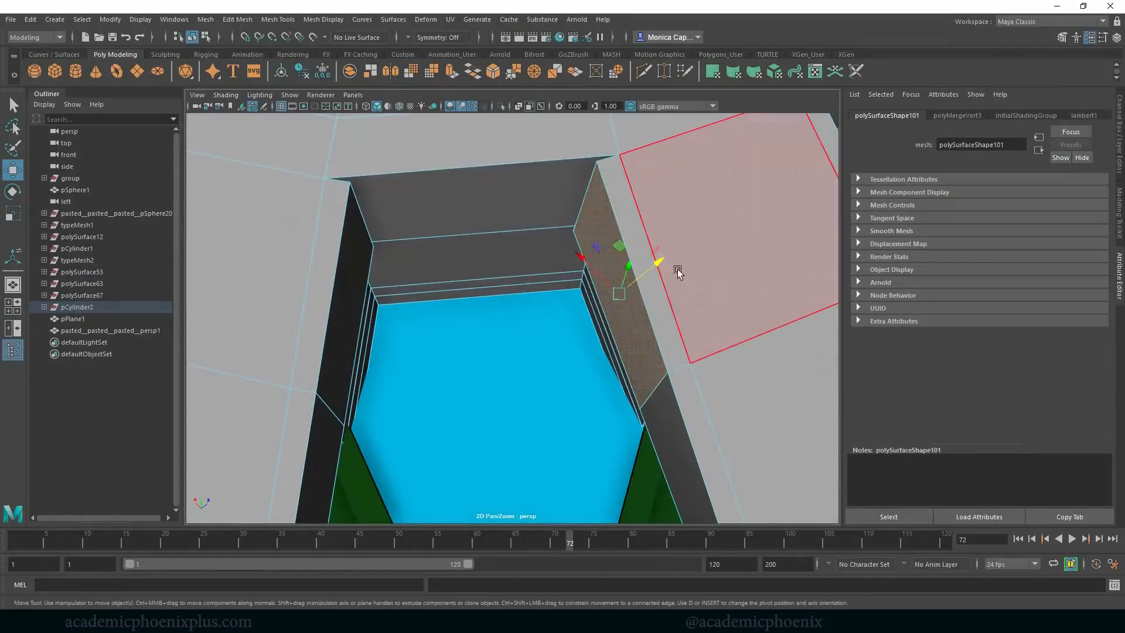
{"action": "middle_click_drag", "start_coordinate": [676, 268], "coordinate": [624, 305], "text": "alt"}
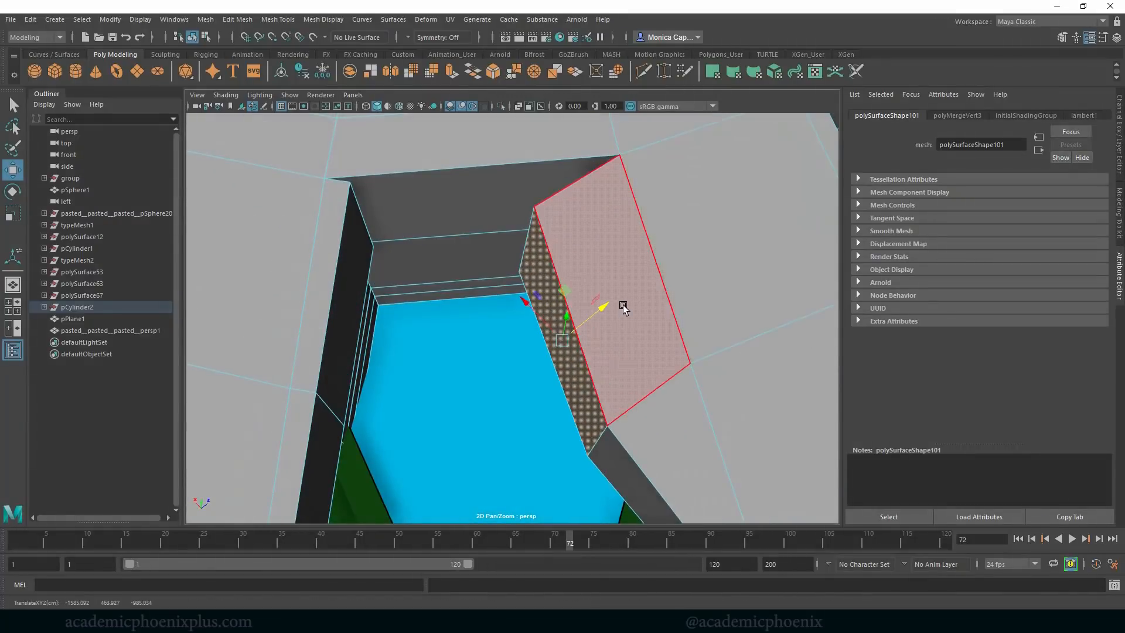
{"action": "key", "text": "ctrl+z"}
- Try moving the narrow top face along the walkway's pool-side edge
{"action": "left_click", "coordinate": [657, 294]}
{"action": "left_click_drag", "start_coordinate": [651, 233], "coordinate": [662, 276]}
{"action": "left_click_drag", "start_coordinate": [703, 212], "coordinate": [443, 337], "text": "alt"}
{"action": "left_click", "coordinate": [546, 305]}
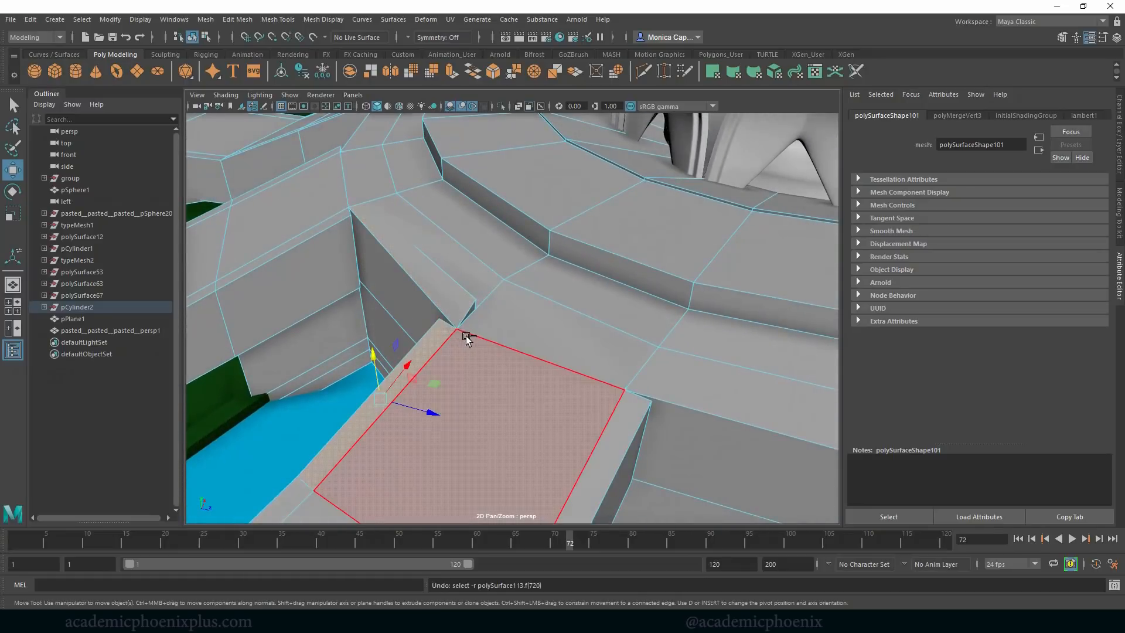
- Look inside the base from below and try moving one of the overlapping inner wall faces sideways
{"action": "left_click_drag", "start_coordinate": [621, 342], "coordinate": [512, 250], "text": "alt"}
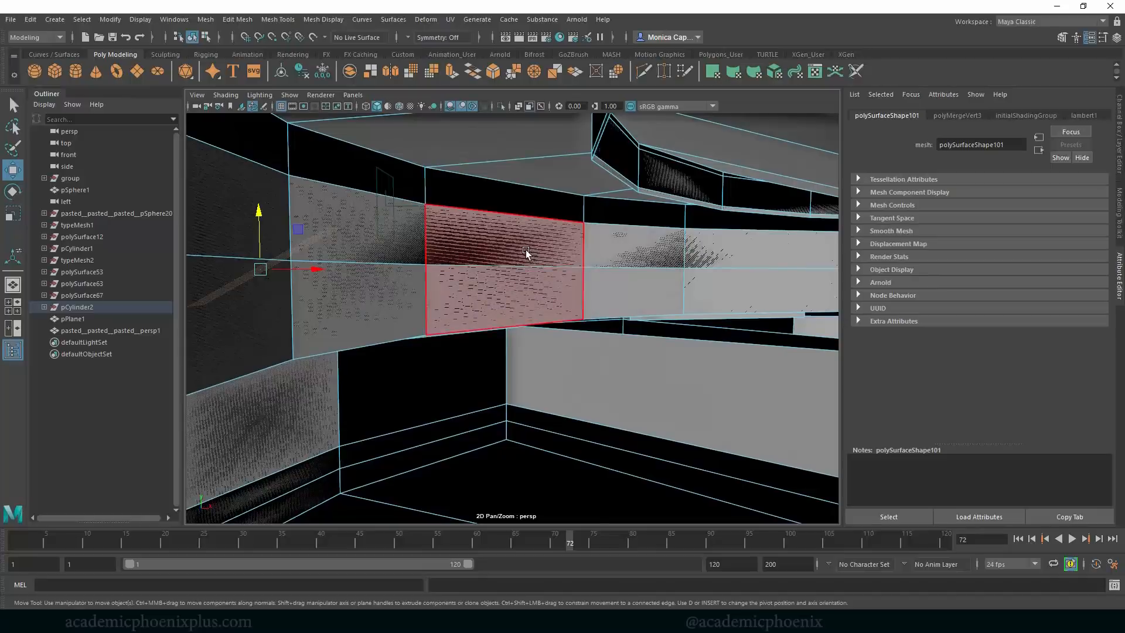
{"action": "left_click", "coordinate": [506, 294]}
{"action": "mouse_move", "coordinate": [577, 271]}
{"action": "left_mouse_down"}
{"action": "mouse_move", "coordinate": [557, 273]}
{"action": "mouse_move", "coordinate": [595, 276]}
{"action": "left_mouse_up"}
{"action": "key", "text": "ctrl+z"}
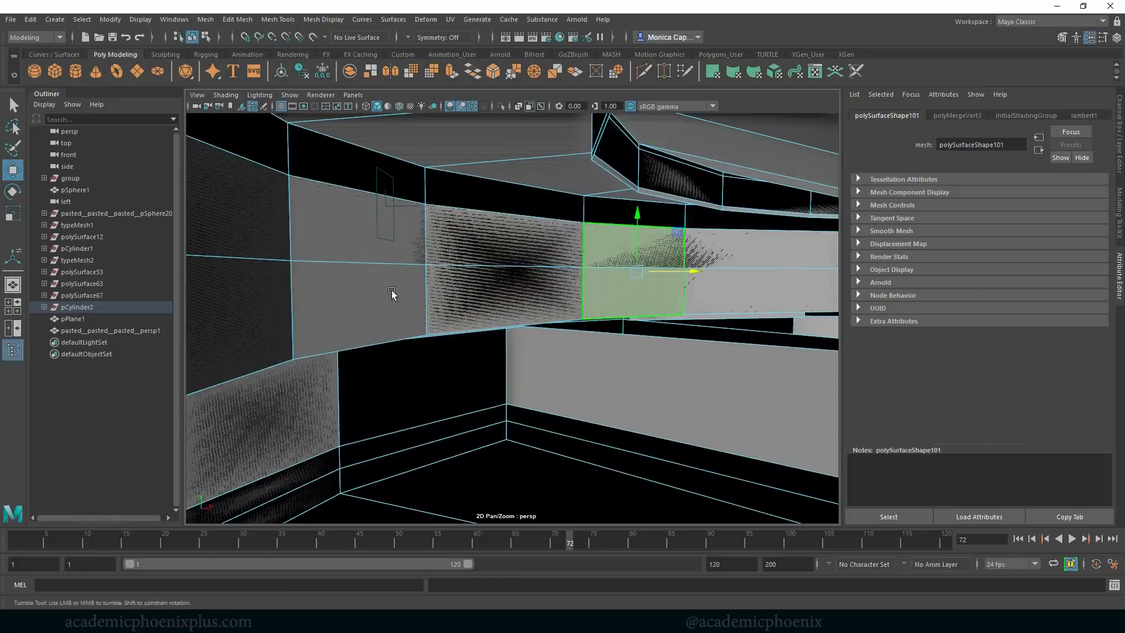
- Select the full loop of overlapping inner wall faces beneath the circular base and delete it
{"action": "left_click_drag", "start_coordinate": [394, 294], "coordinate": [337, 281], "text": "alt"}
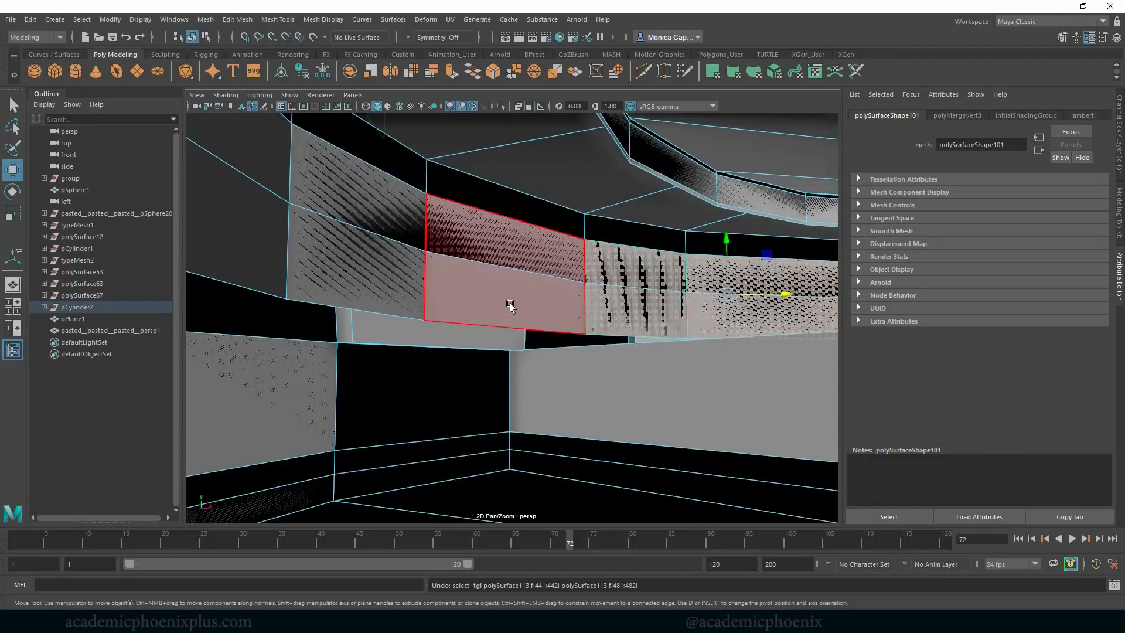
{"action": "double_click", "coordinate": [621, 307], "text": "shift"}
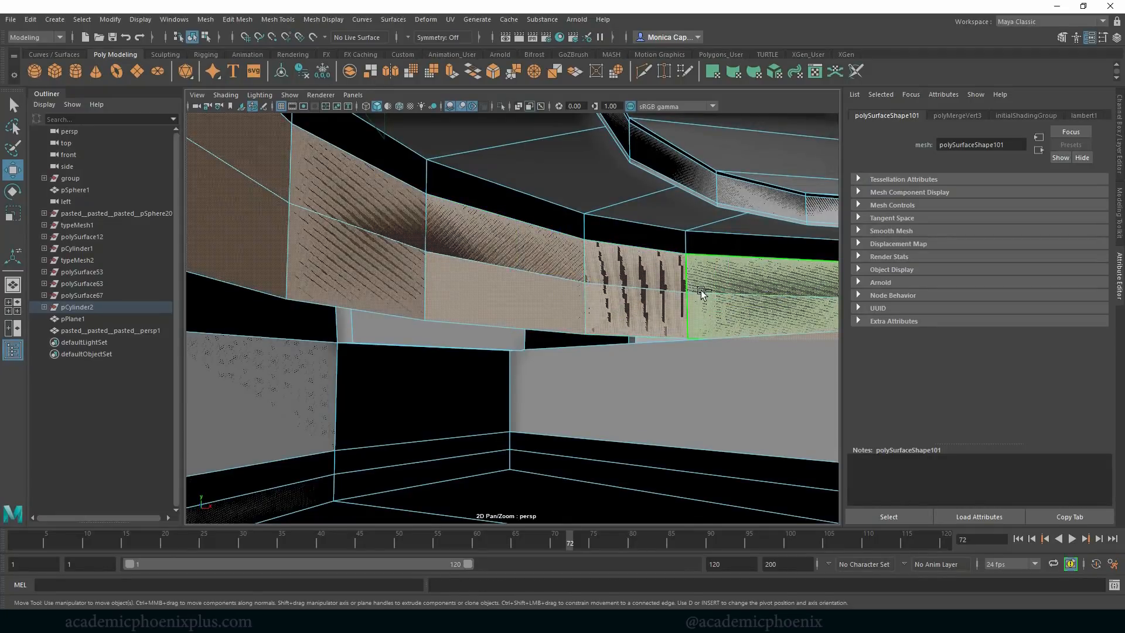
{"action": "key", "text": "Delete"}
{"action": "left_click_drag", "start_coordinate": [328, 297], "coordinate": [439, 284], "text": "alt"}
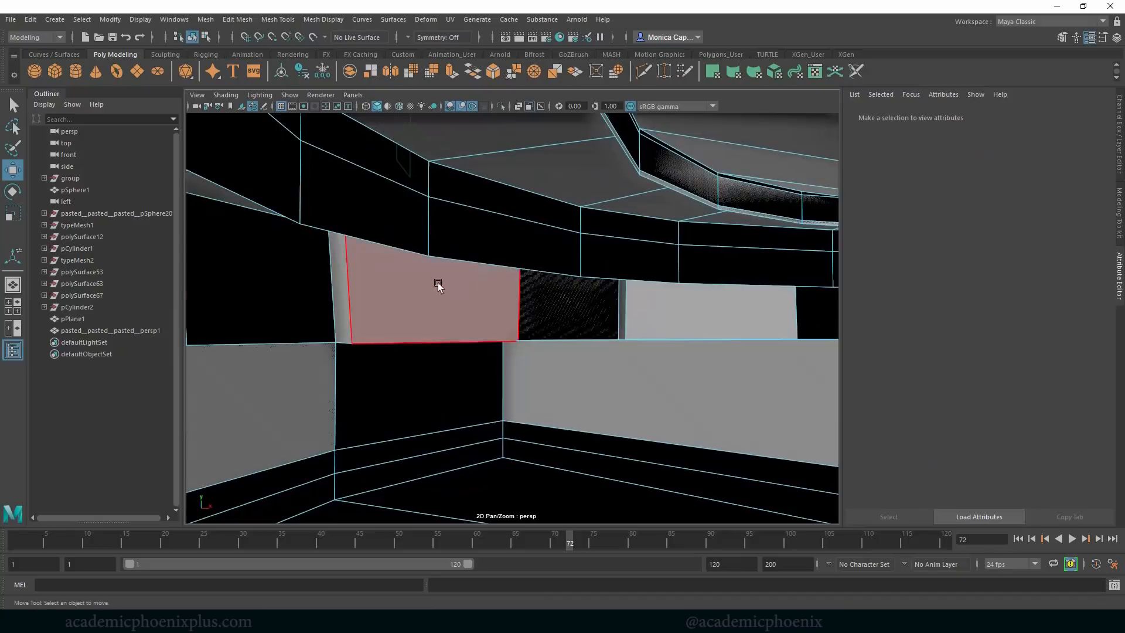
{"action": "left_click", "coordinate": [513, 245]}
{"action": "double_click", "coordinate": [657, 267], "text": "shift"}
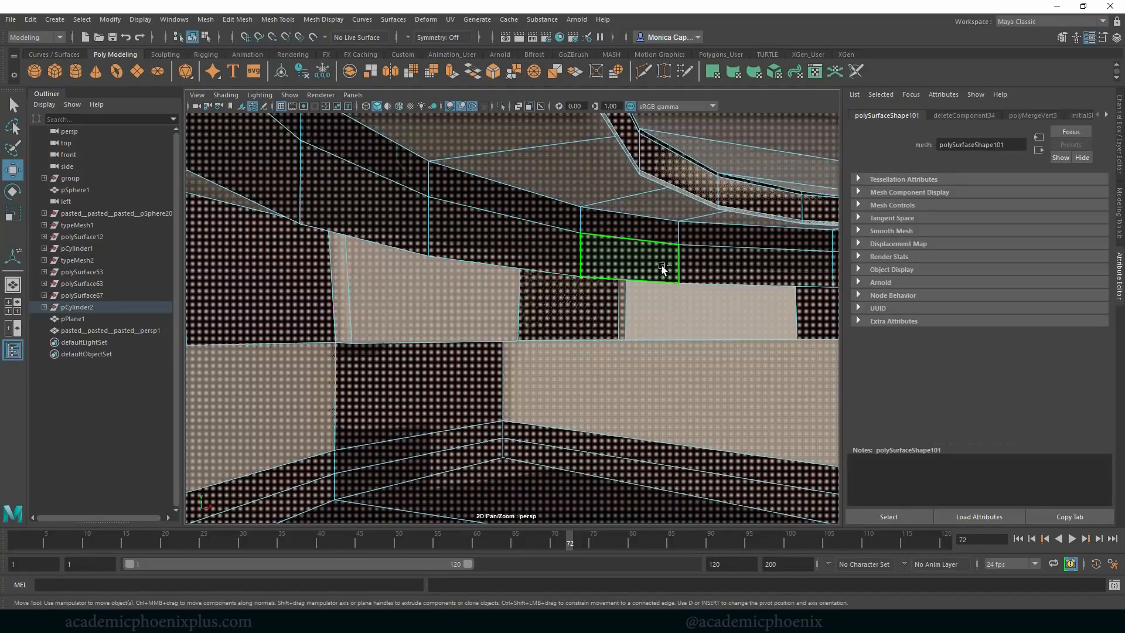
{"action": "mouse_move", "coordinate": [647, 279]}
{"action": "left_mouse_down", "text": "alt"}
{"action": "mouse_move", "coordinate": [615, 305]}
{"action": "mouse_move", "coordinate": [637, 281]}
{"action": "left_mouse_up", "text": "alt"}
{"action": "left_click", "coordinate": [515, 240]}
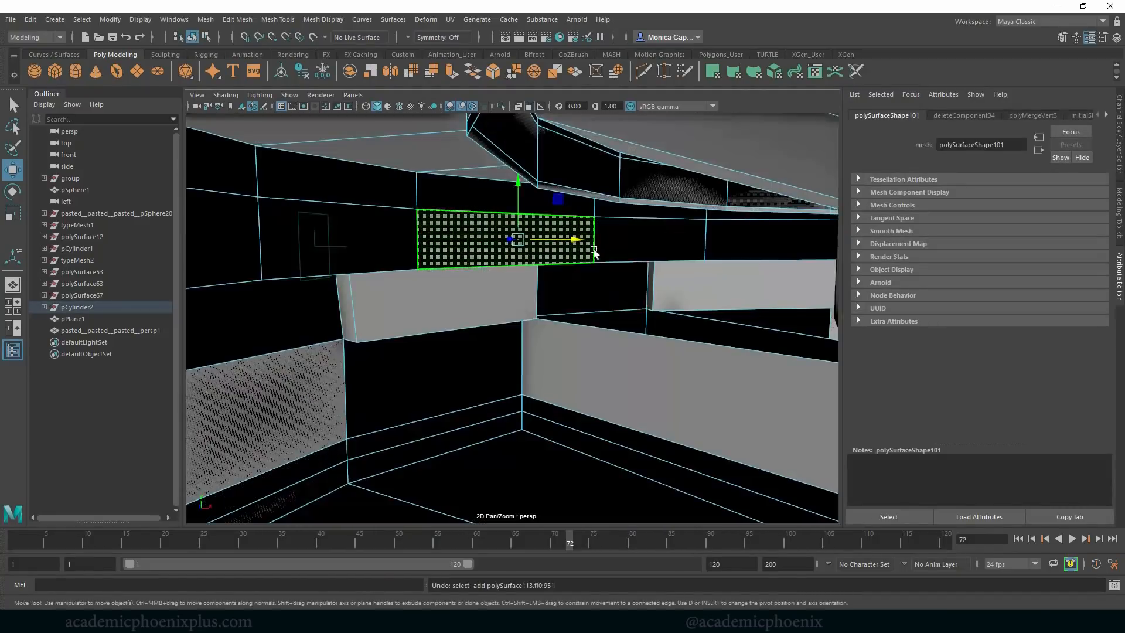
{"action": "left_click", "coordinate": [650, 252], "text": "shift"}
{"action": "left_click", "coordinate": [743, 251], "text": "shift"}
{"action": "key", "text": "ctrl+z"}
{"action": "key", "text": "ctrl+z"}
{"action": "key", "text": "ctrl+z"}
{"action": "key", "text": "ctrl+z"}
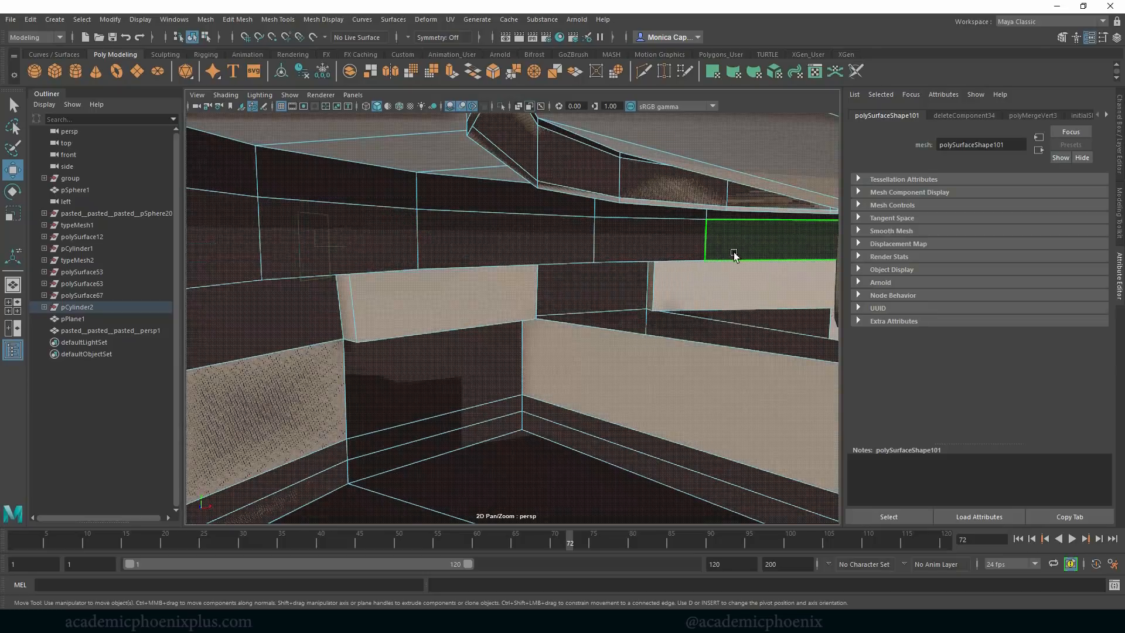
{"action": "left_click", "coordinate": [364, 263]}
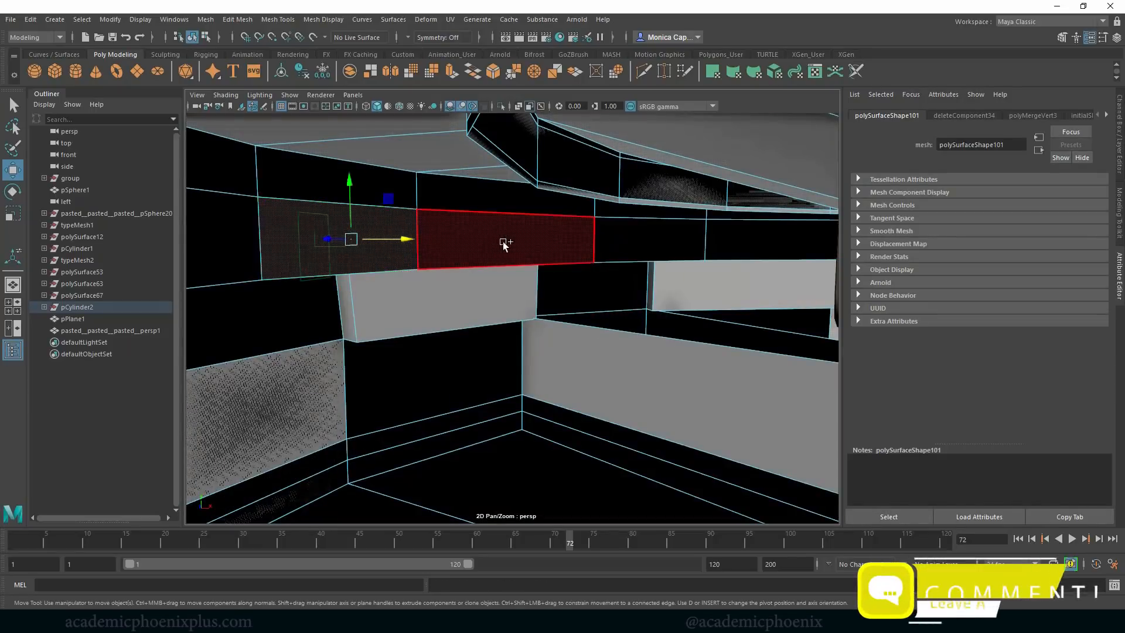
{"action": "double_click", "coordinate": [505, 243], "text": "shift"}
{"action": "double_click", "coordinate": [625, 240], "text": "shift"}
{"action": "left_click", "coordinate": [534, 323]}
- Select the loop of inner rim wall faces beneath the circular platform and delete it
{"action": "left_click", "coordinate": [379, 246]}
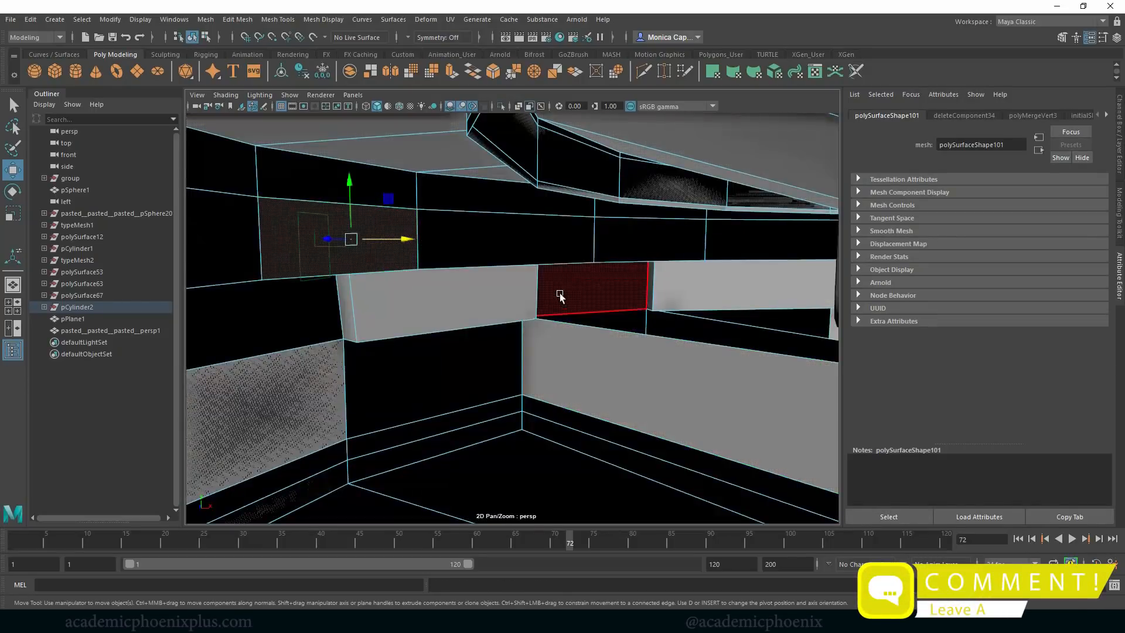
{"action": "left_click_drag", "start_coordinate": [560, 296], "coordinate": [570, 276], "text": "alt"}
{"action": "left_click", "coordinate": [519, 244], "text": "shift"}
{"action": "double_click", "coordinate": [622, 269], "text": "shift"}
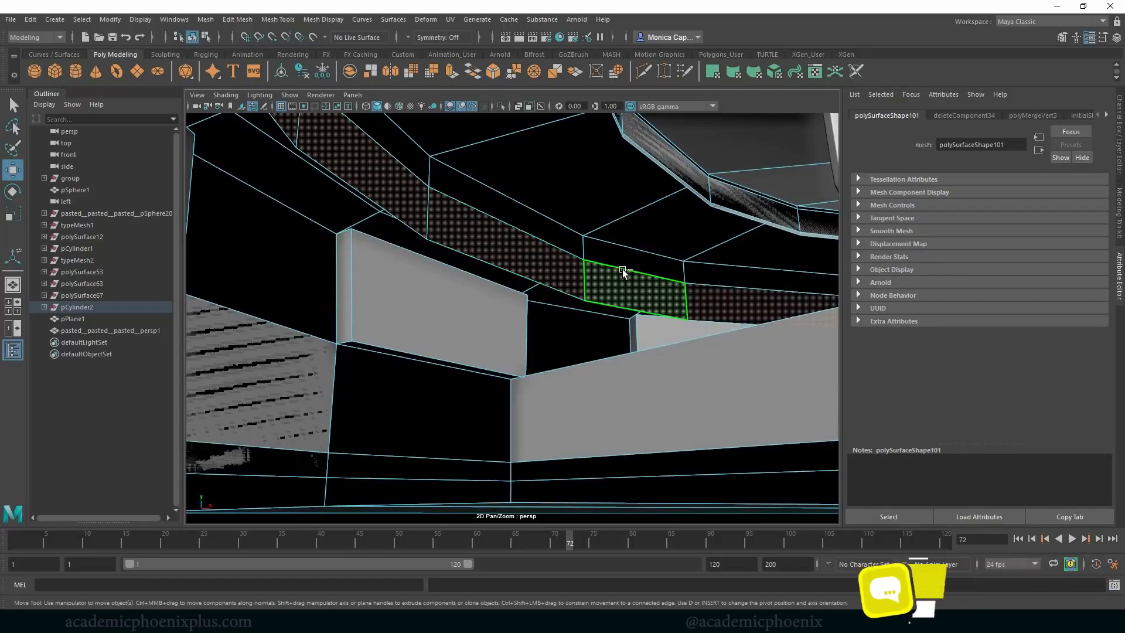
{"action": "key", "text": "Delete"}
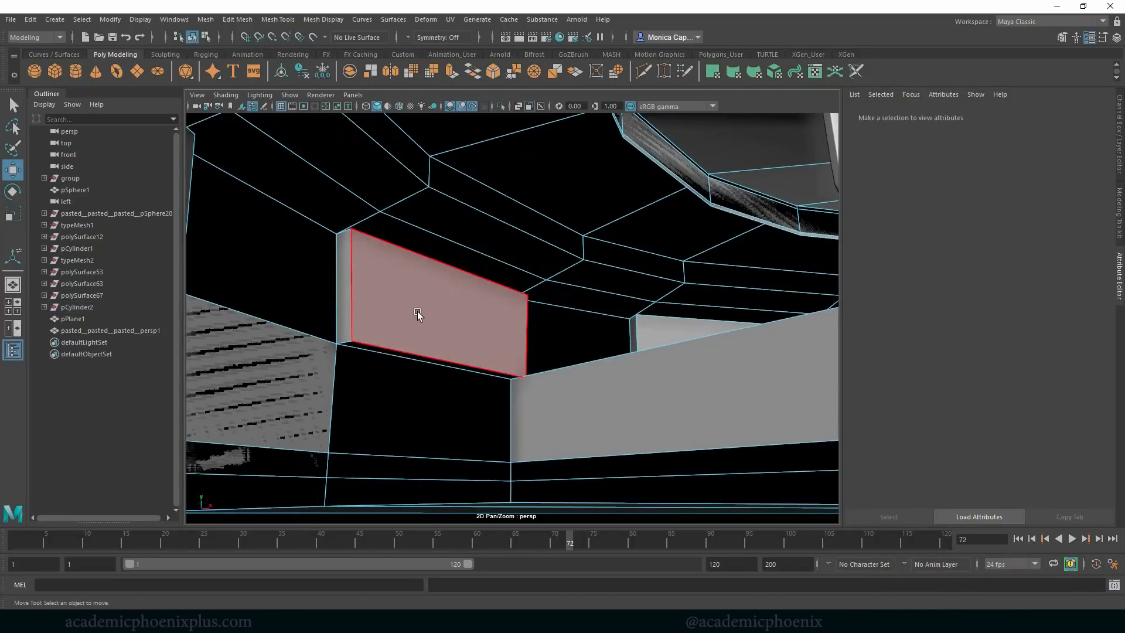
- Delete the light-shaded overlapping wall face beneath the dark gap between the two raised wall faces
{"action": "left_click_drag", "start_coordinate": [417, 314], "coordinate": [552, 258], "text": "alt"}
{"action": "left_click", "coordinate": [492, 335]}
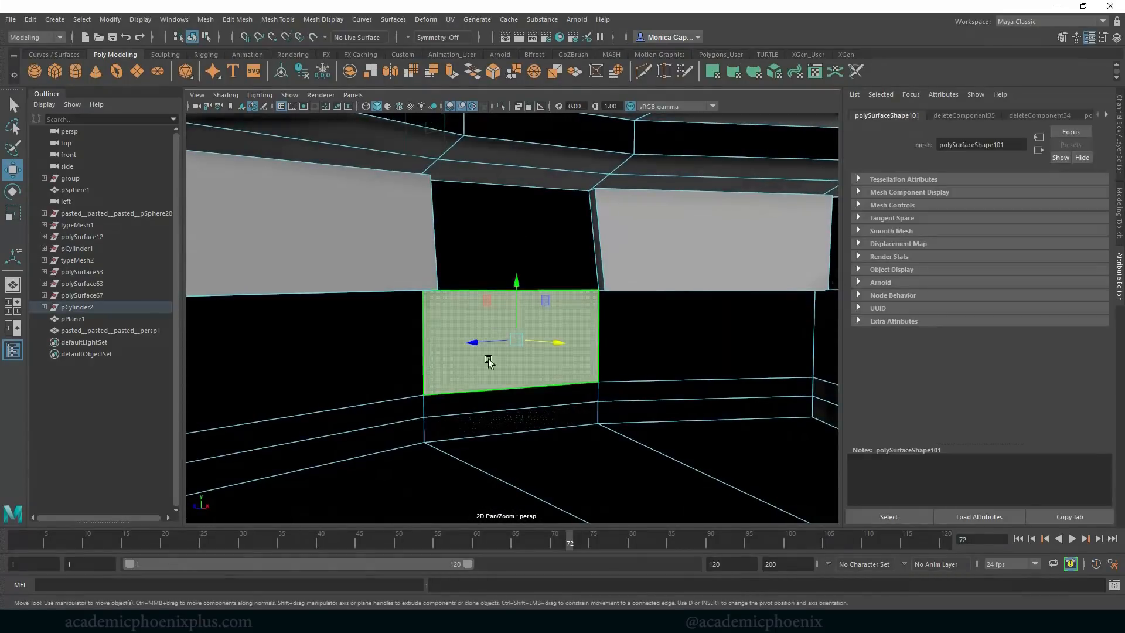
{"action": "left_click_drag", "start_coordinate": [492, 335], "coordinate": [414, 327], "text": "alt"}
{"action": "left_click", "coordinate": [412, 333]}
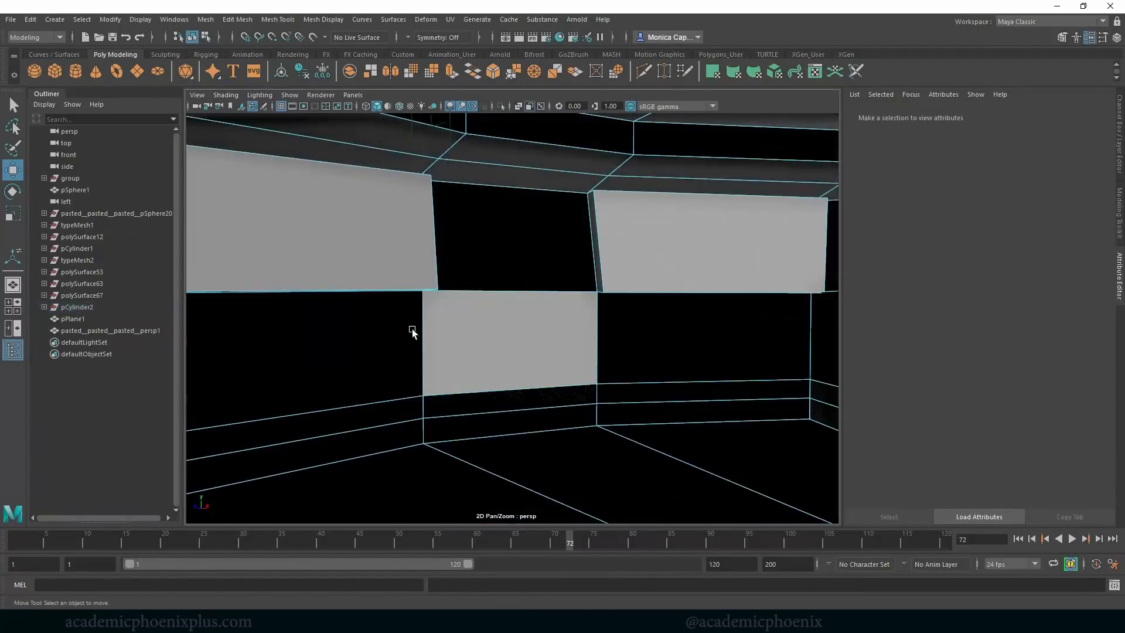
{"action": "left_click", "coordinate": [476, 342]}
{"action": "key", "text": "Delete"}
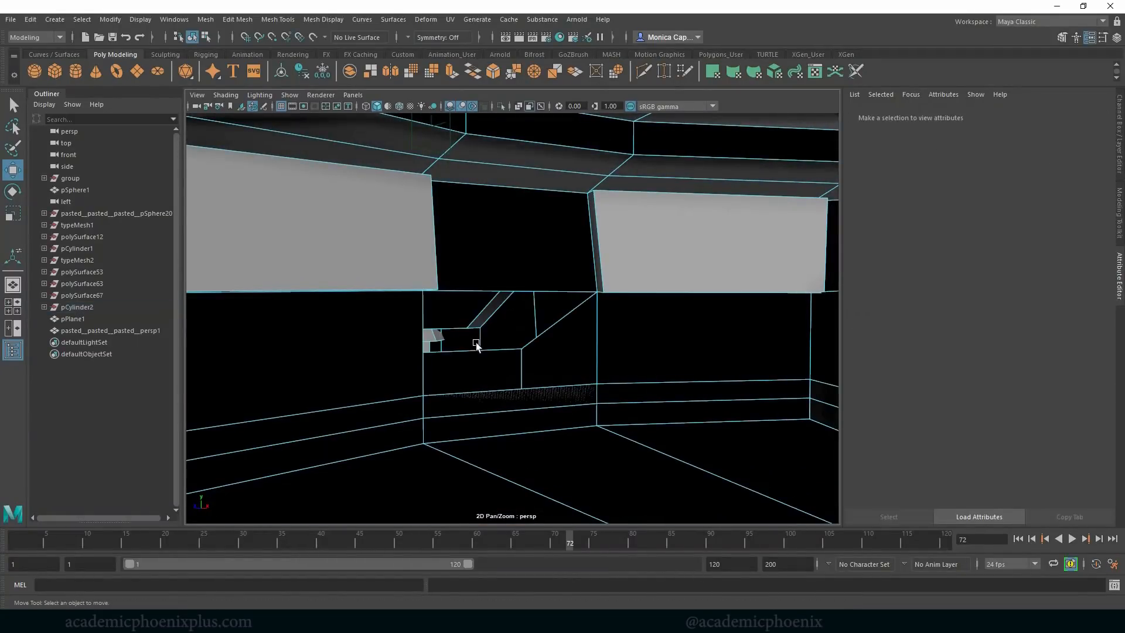
- Delete the overlapping layer of the two narrow wall strips beneath the cleared opening
{"action": "left_click_drag", "start_coordinate": [537, 339], "coordinate": [508, 338], "text": "alt"}
{"action": "left_click", "coordinate": [498, 401]}
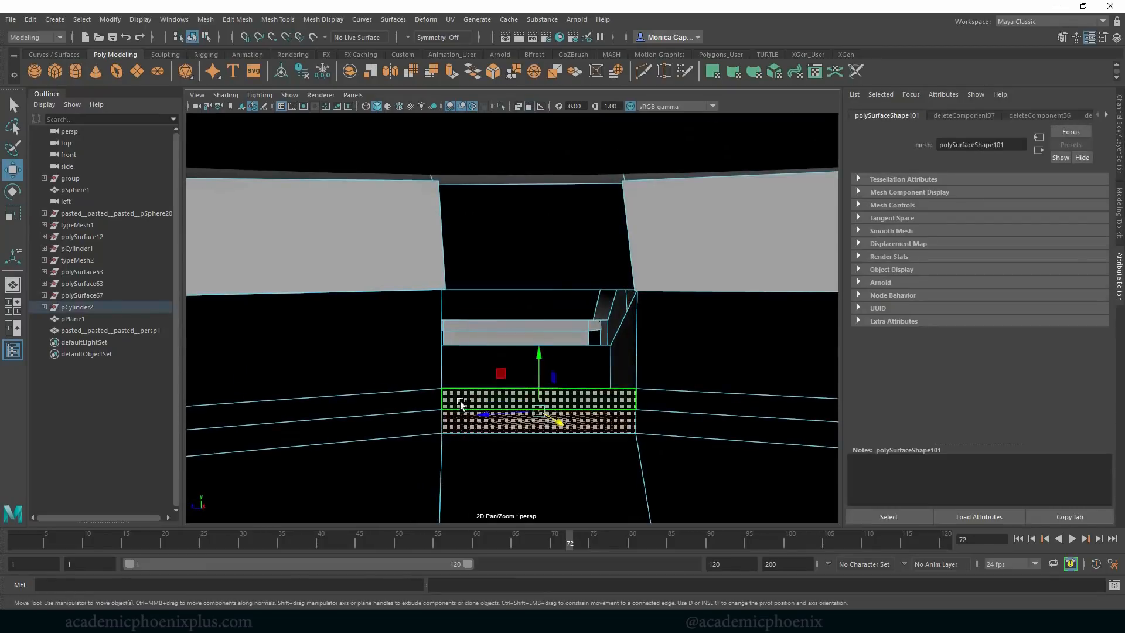
{"action": "key", "text": "Delete"}
- Try deleting the remaining narrow wall strips beneath the opening, together and one at a time, and undo the deletions
{"action": "left_click", "coordinate": [534, 399]}
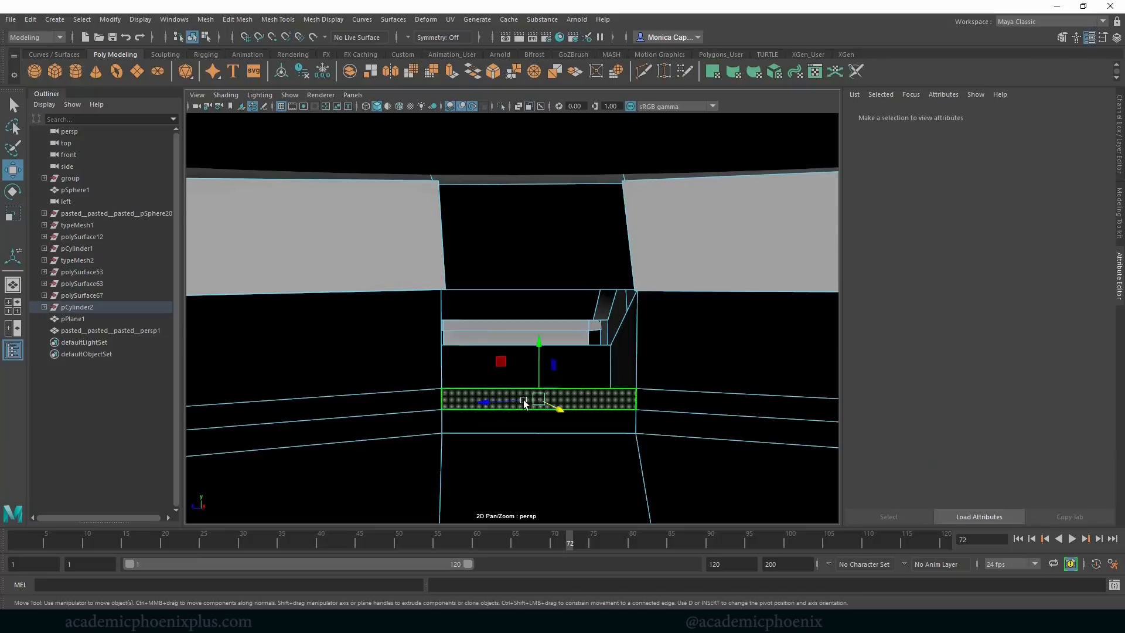
{"action": "key", "text": "Delete"}
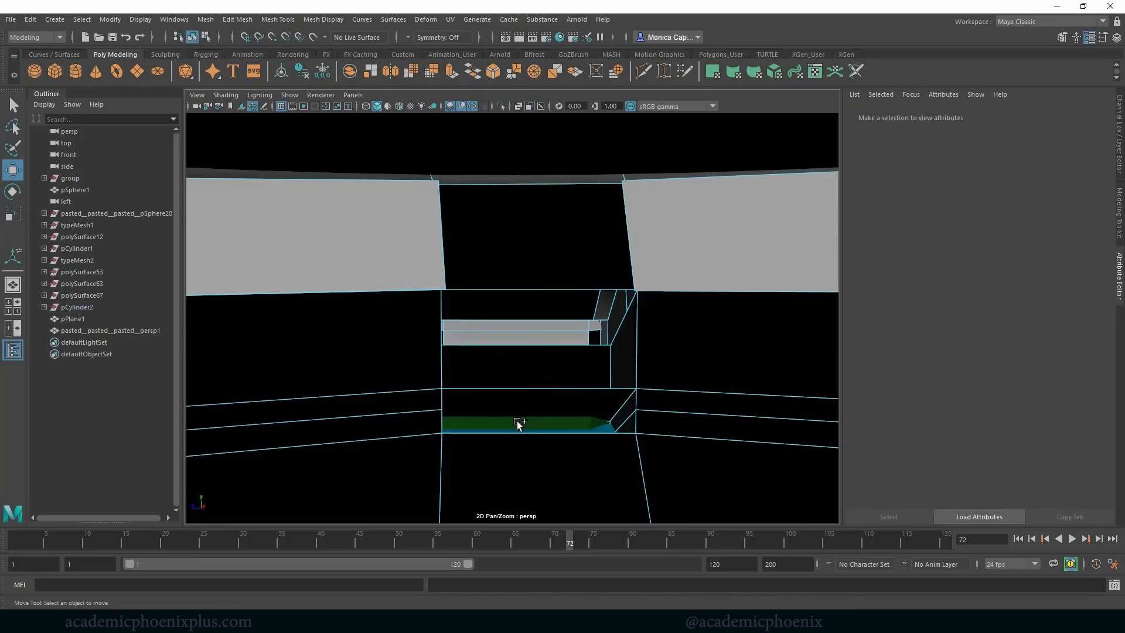
{"action": "mouse_move", "coordinate": [630, 403]}
{"action": "left_mouse_down", "text": "alt"}
{"action": "mouse_move", "coordinate": [608, 424]}
{"action": "mouse_move", "coordinate": [630, 403]}
{"action": "mouse_move", "coordinate": [628, 419]}
{"action": "left_mouse_up", "text": "alt"}
{"action": "key", "text": "ctrl+z"}
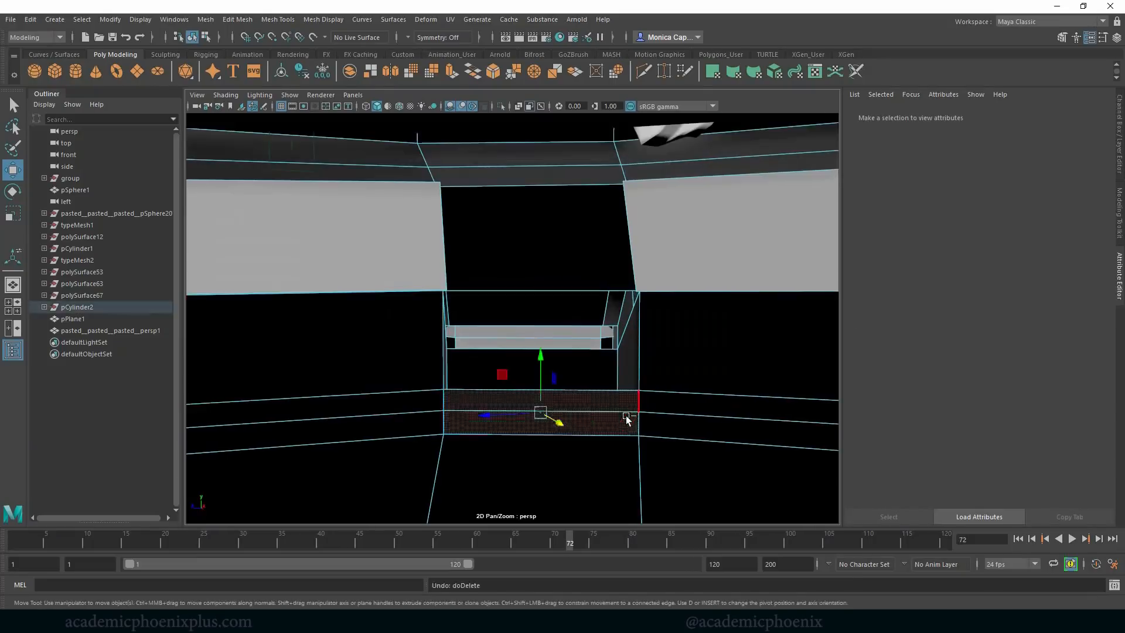
{"action": "left_click", "coordinate": [512, 446]}
{"action": "left_click", "coordinate": [482, 421]}
{"action": "key", "text": "Delete"}
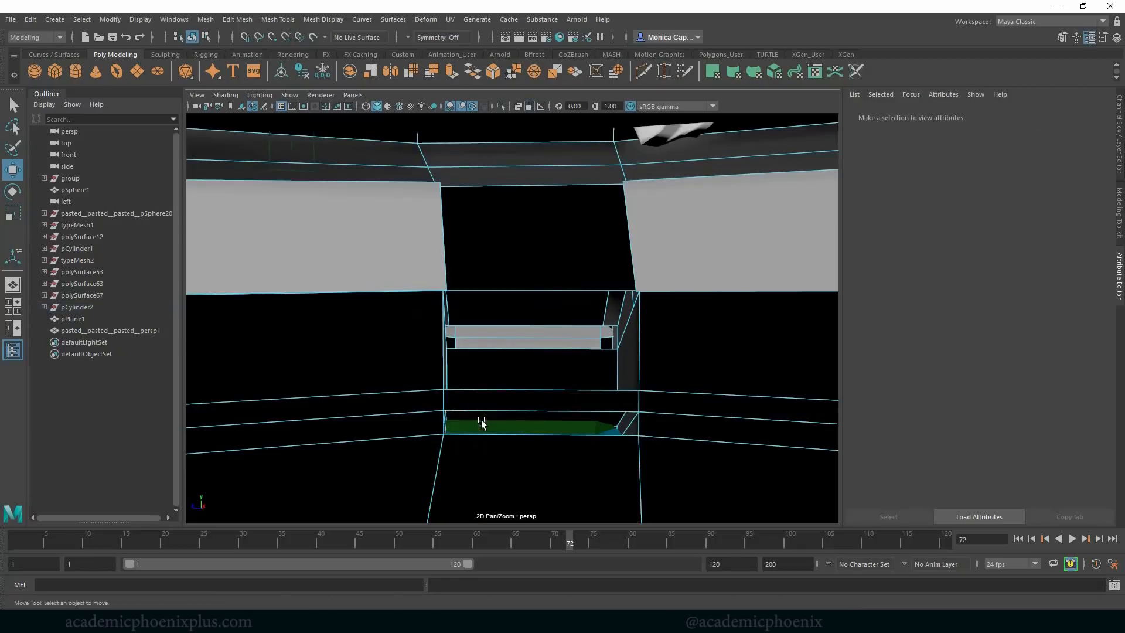
{"action": "key", "text": "ctrl+z"}
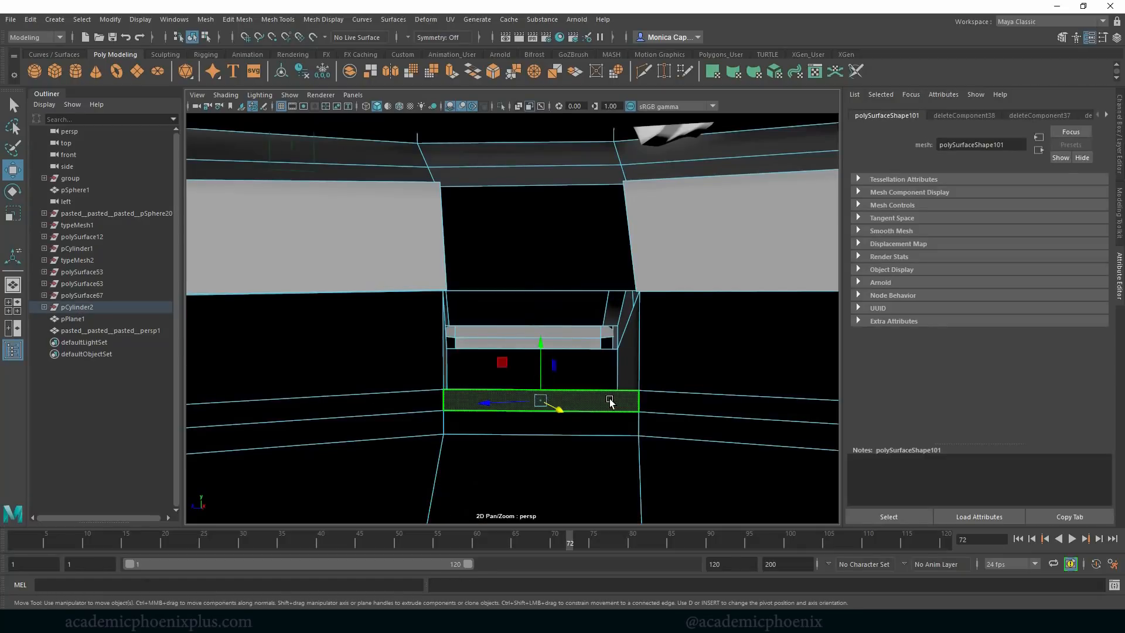
{"action": "key", "text": "Delete"}
{"action": "left_click_drag", "start_coordinate": [522, 326], "coordinate": [689, 333], "text": "alt"}
{"action": "key", "text": "ctrl+z"}
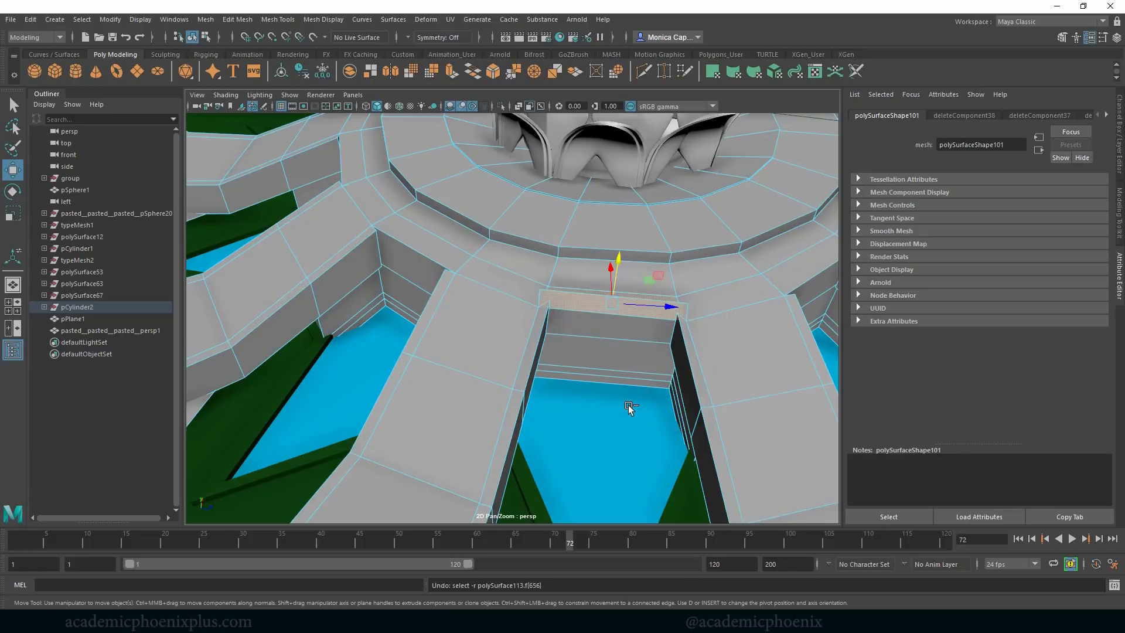
- Frame the selected light-shaded wall face inside the base and delete it
{"action": "left_click_drag", "start_coordinate": [673, 404], "coordinate": [498, 318], "text": "alt"}
{"action": "key", "text": "f"}
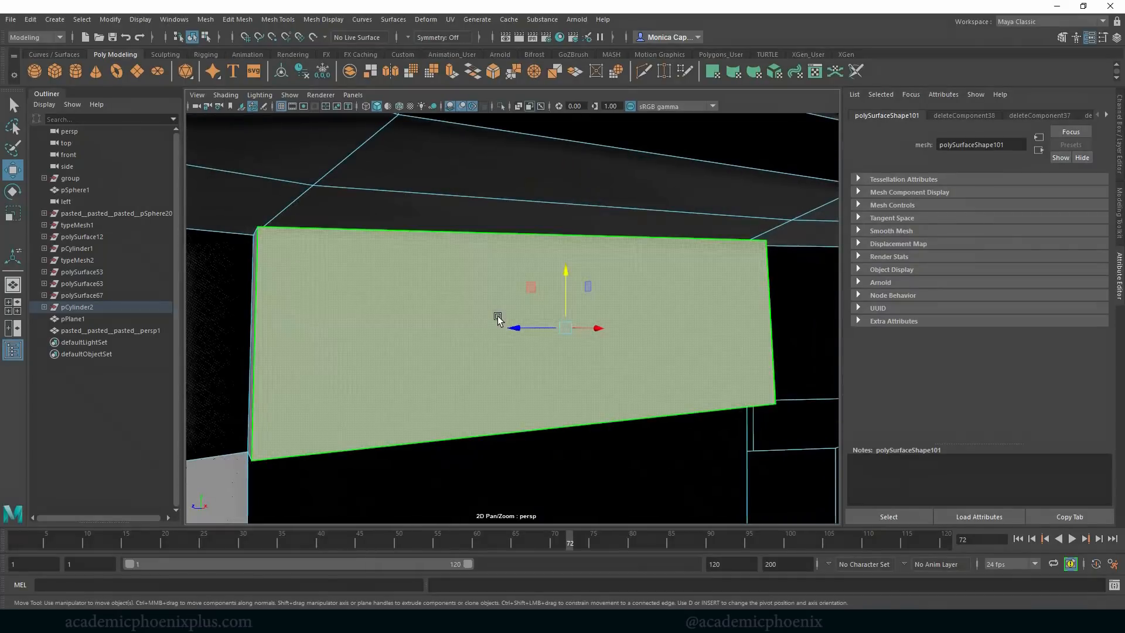
{"action": "key", "text": "Delete"}
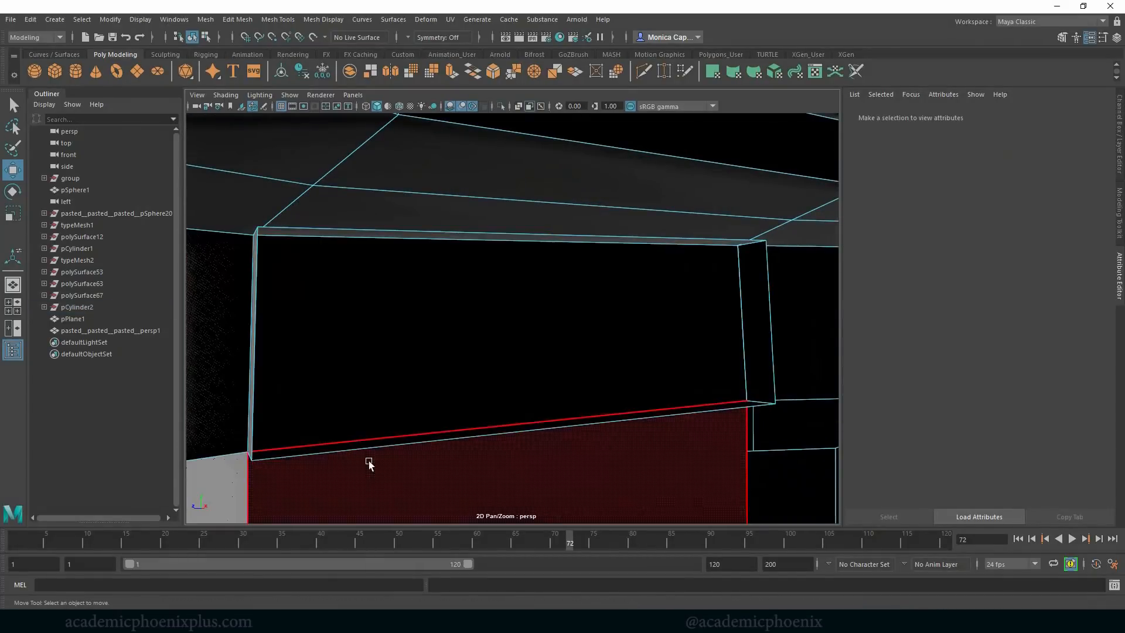
- Select the narrow faces framing the opened wall section and delete them together
{"action": "left_click", "coordinate": [384, 442]}
{"action": "left_click", "coordinate": [755, 341], "text": "shift"}
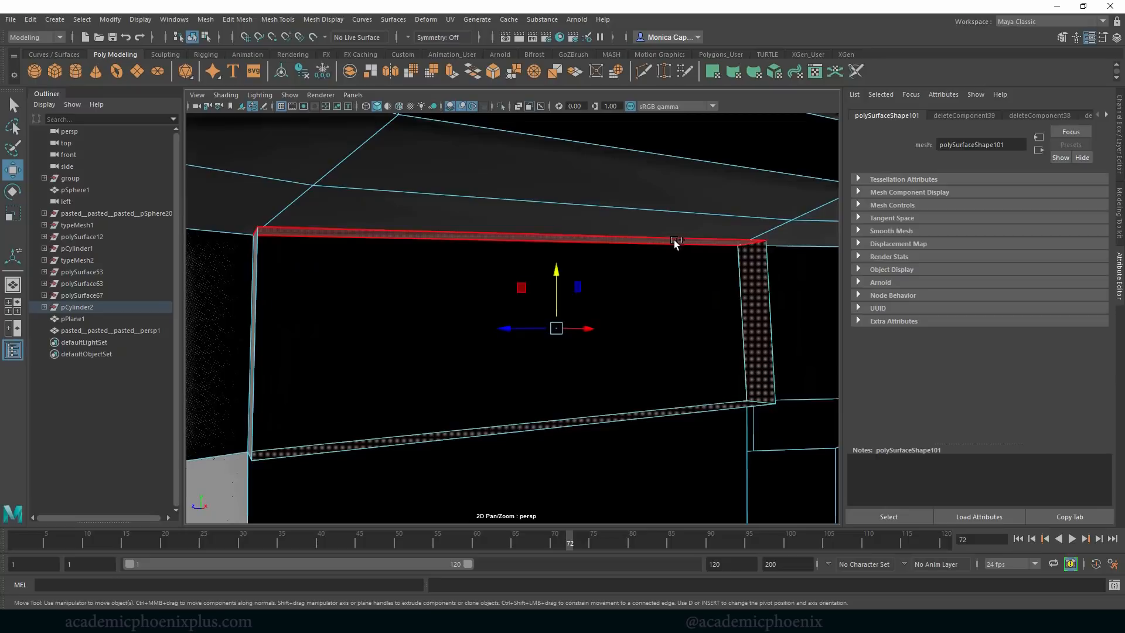
{"action": "left_click", "coordinate": [674, 241], "text": "shift"}
{"action": "left_click", "coordinate": [253, 344], "text": "shift"}
{"action": "key", "text": "Delete"}
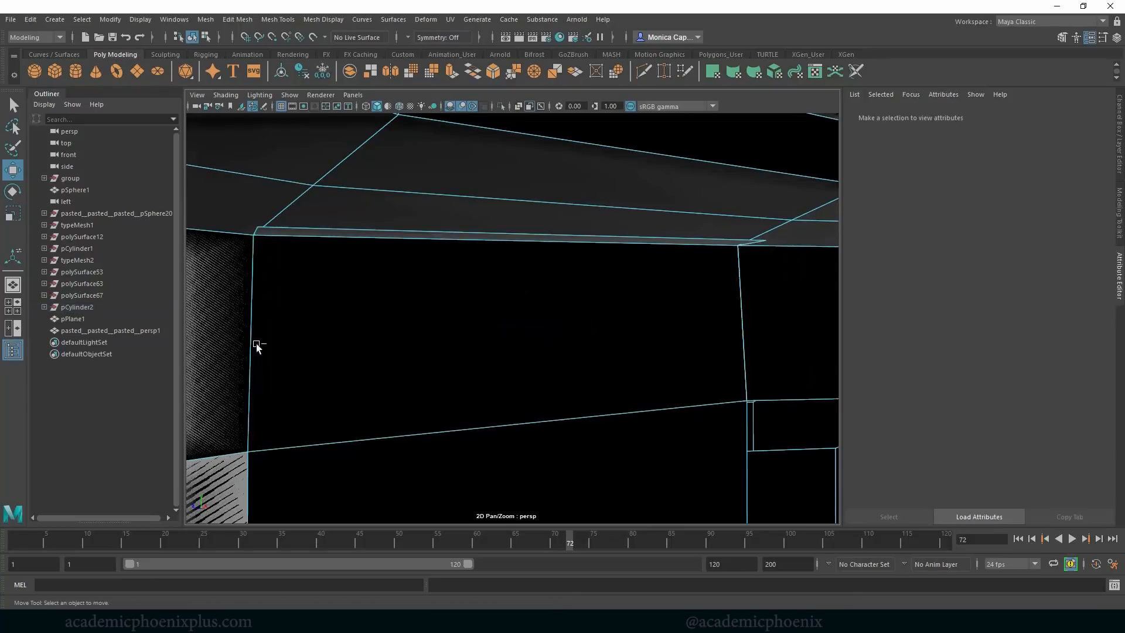
- Try deleting the large dark wall face behind the opened section and undo it
{"action": "left_click", "coordinate": [257, 346]}
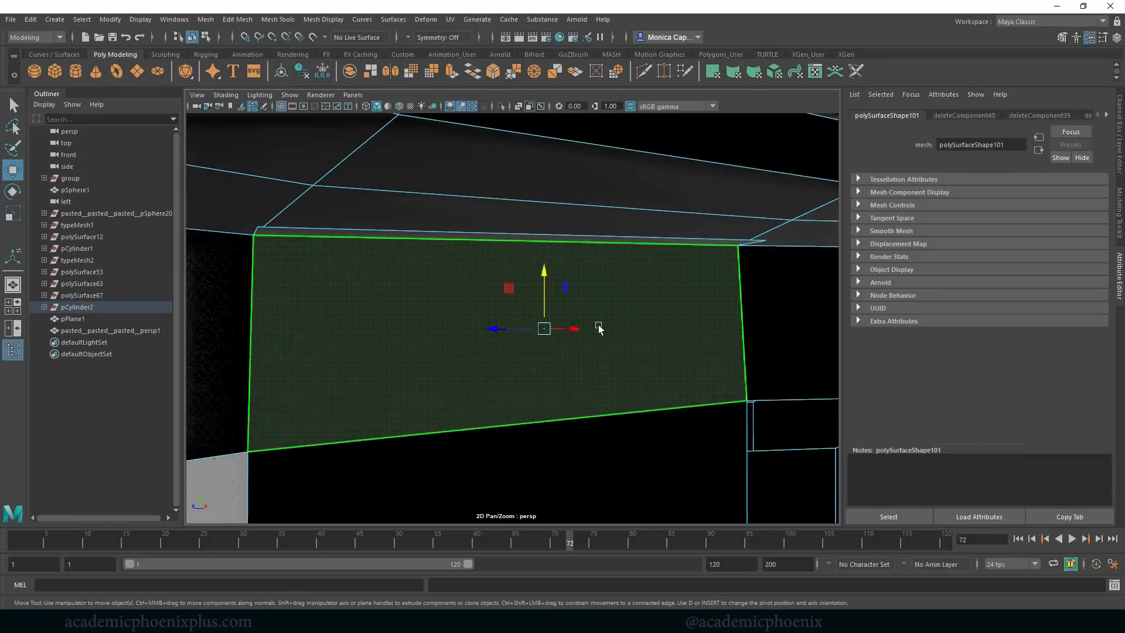
{"action": "key", "text": "Delete"}
{"action": "left_click_drag", "start_coordinate": [535, 359], "coordinate": [440, 328], "text": "alt"}
{"action": "key", "text": "ctrl+z"}
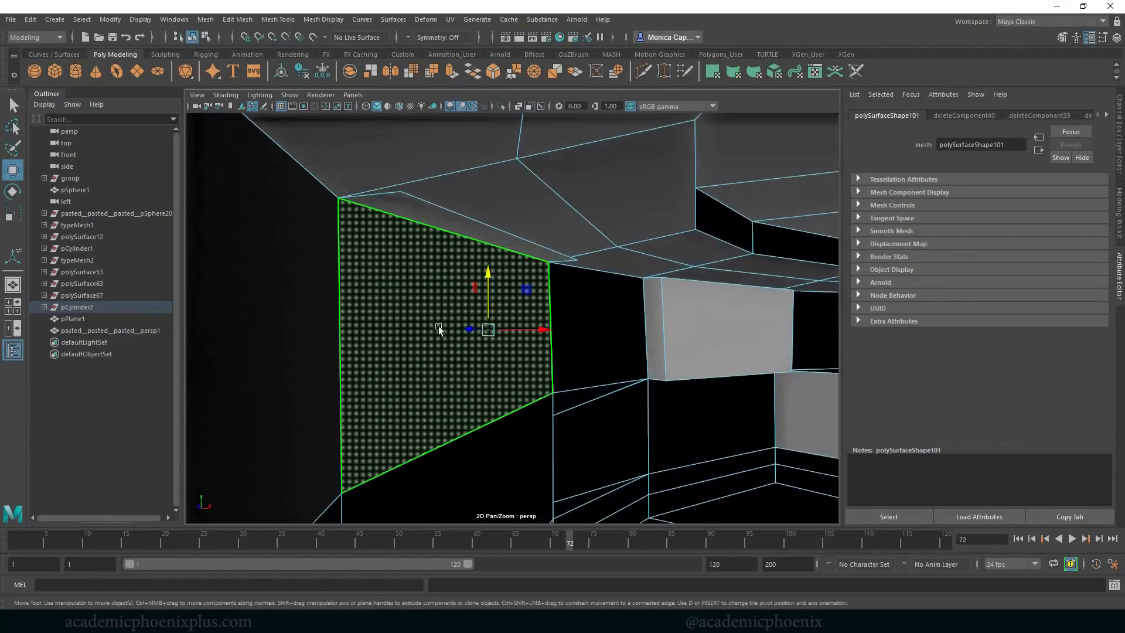
- Delete the leftover narrow strip along the upper edge of the dark wall face
{"action": "left_click", "coordinate": [445, 219]}
{"action": "key", "text": "Delete"}
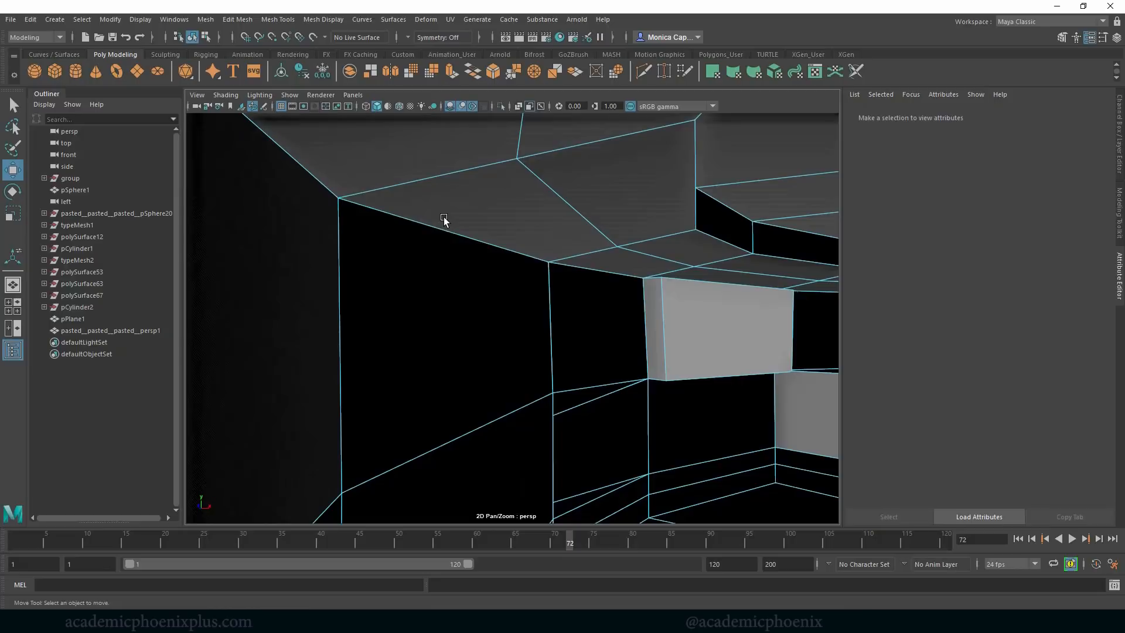
- Return the base mesh to face selection and check the top face at the pool's edge between two walkways
{"action": "left_click", "coordinate": [527, 243]}
{"action": "left_click_drag", "start_coordinate": [312, 237], "coordinate": [694, 217], "text": "alt"}
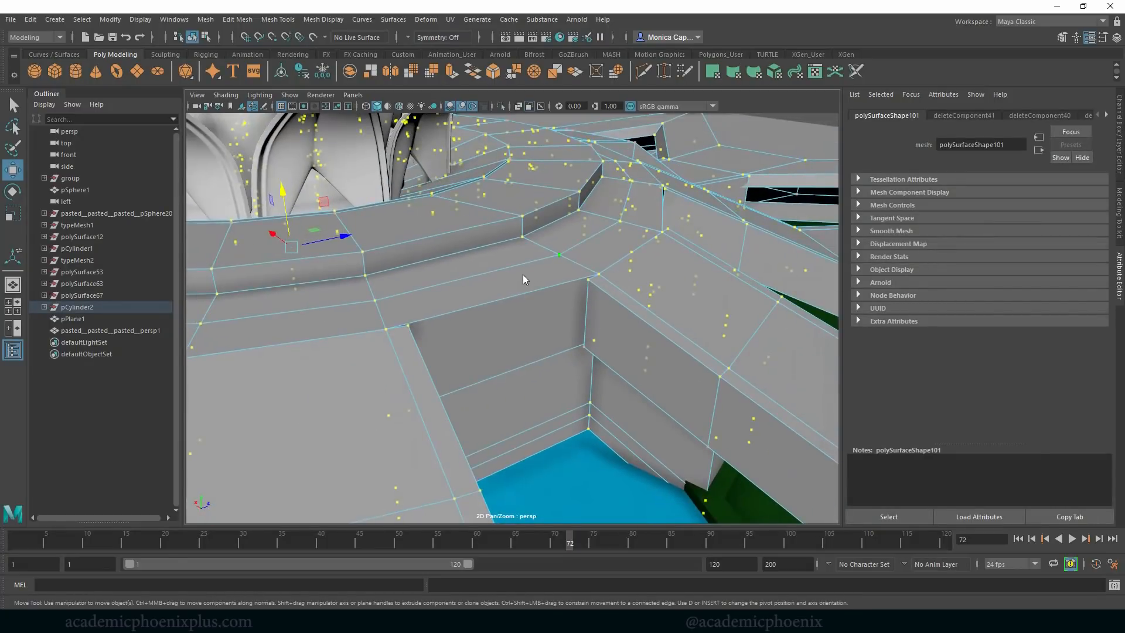
{"action": "right_click_drag", "start_coordinate": [518, 275], "coordinate": [518, 307]}
{"action": "left_click", "coordinate": [516, 279]}
{"action": "left_click_drag", "start_coordinate": [488, 236], "coordinate": [603, 319]}
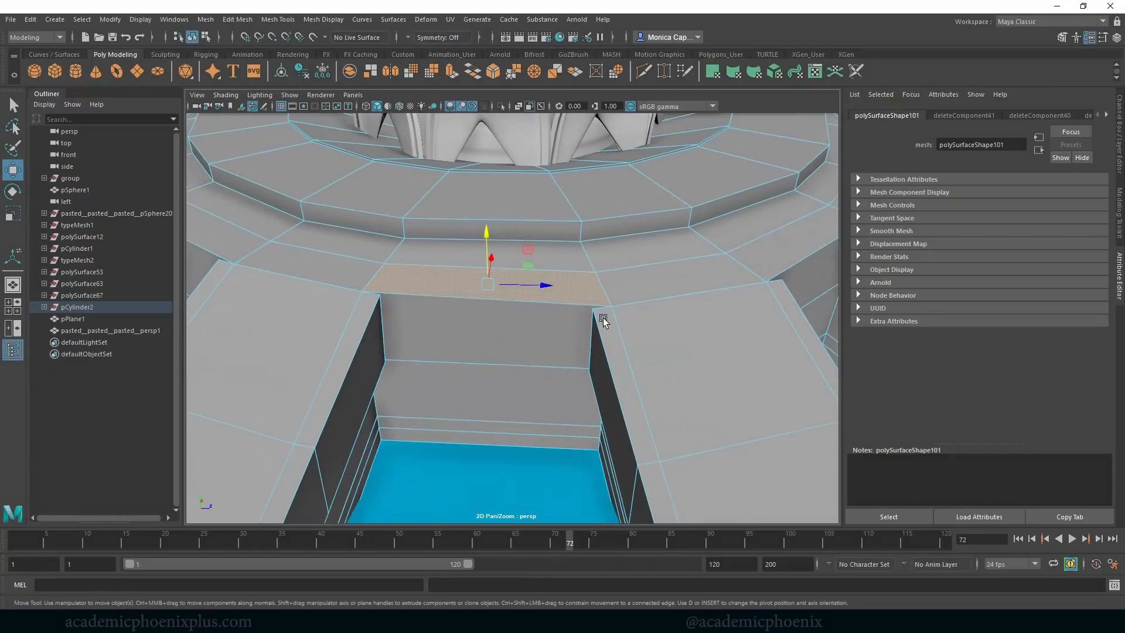
- Look back beneath the base and delete the doubled wall face of the next raised section
{"action": "left_click_drag", "start_coordinate": [693, 229], "coordinate": [349, 298]}
{"action": "key", "text": "ctrl+z"}
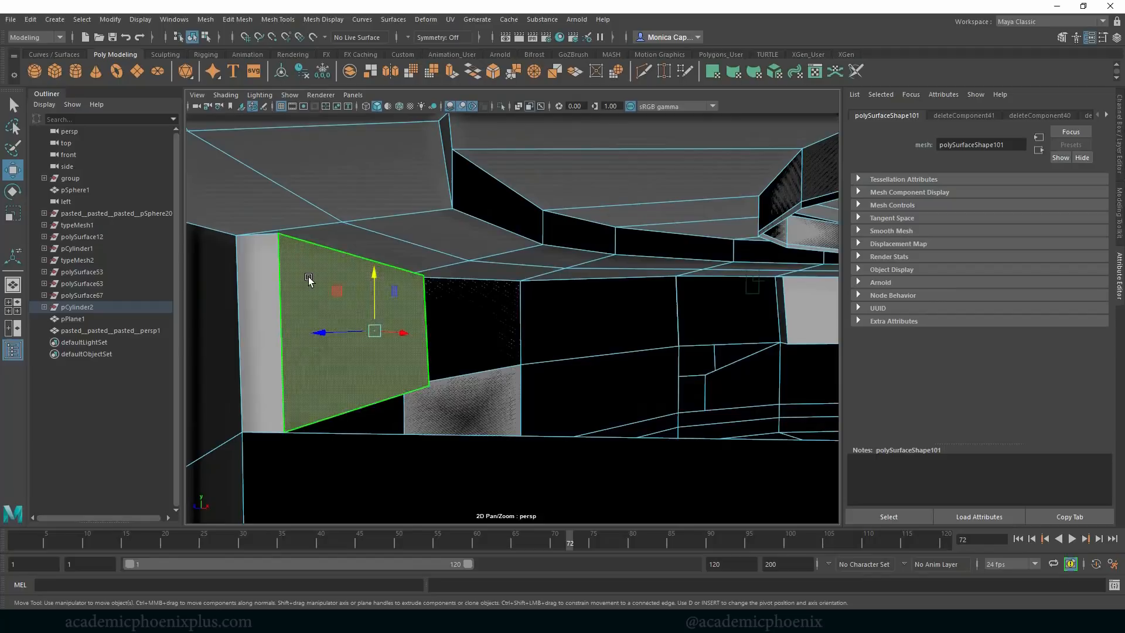
{"action": "key", "text": "Delete"}
{"action": "left_click", "coordinate": [251, 305]}
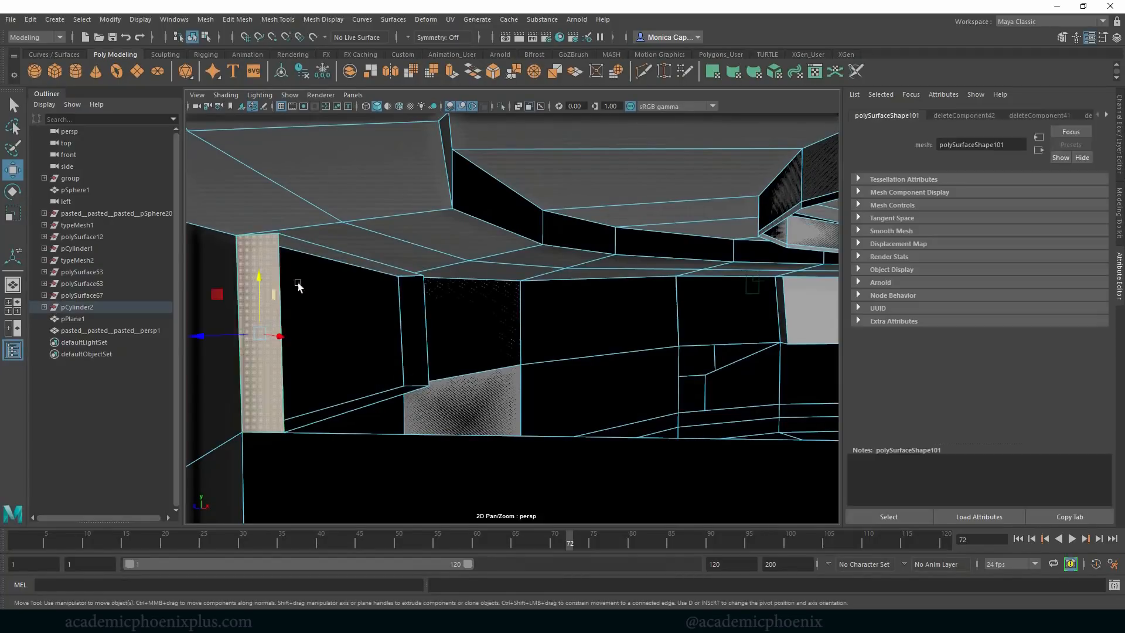
{"action": "left_click", "coordinate": [330, 253], "text": "shift"}
{"action": "left_click", "coordinate": [421, 310], "text": "shift"}
{"action": "double_click", "coordinate": [385, 388]}
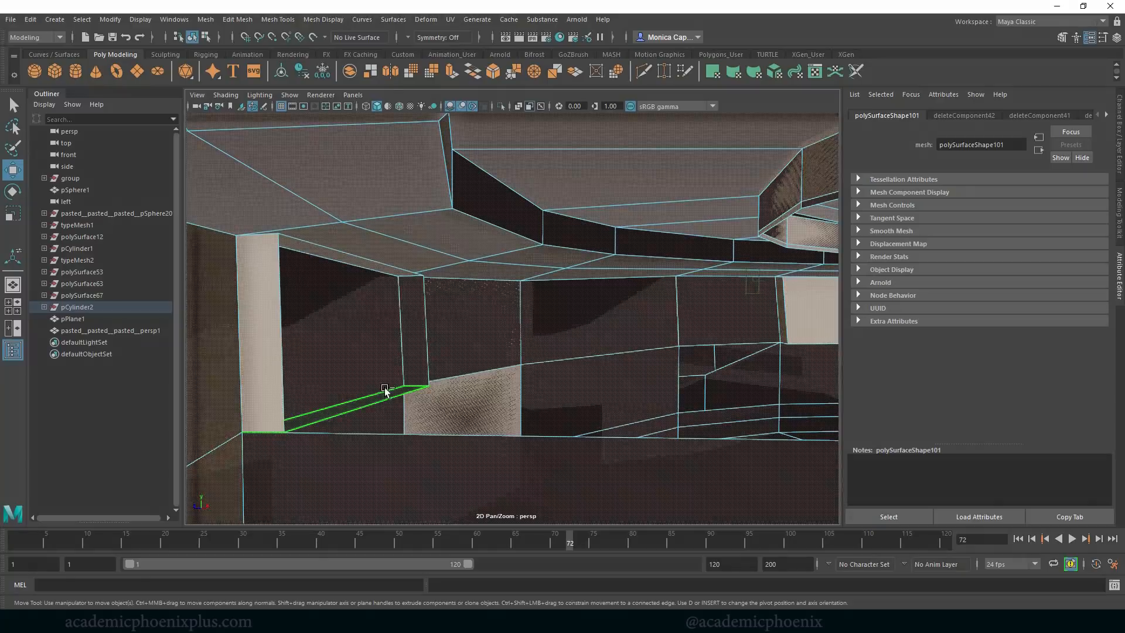
{"action": "key", "text": "ctrl+z"}
{"action": "key", "text": "ctrl+z"}
{"action": "key", "text": "ctrl+z"}
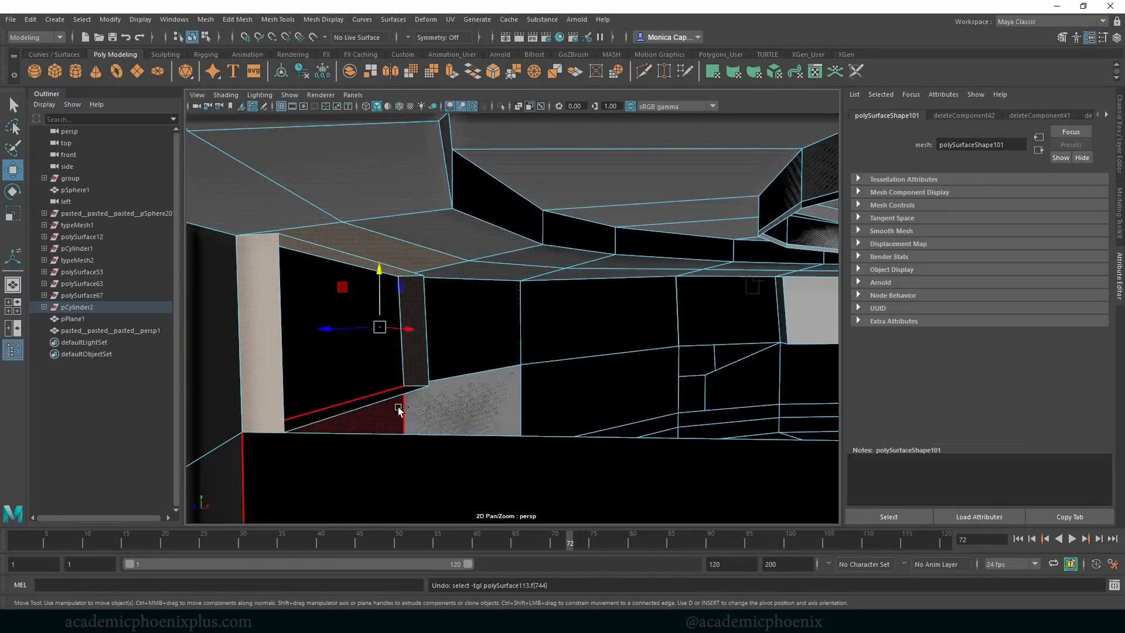
{"action": "left_click", "coordinate": [256, 377]}
{"action": "left_click", "coordinate": [331, 254], "text": "shift"}
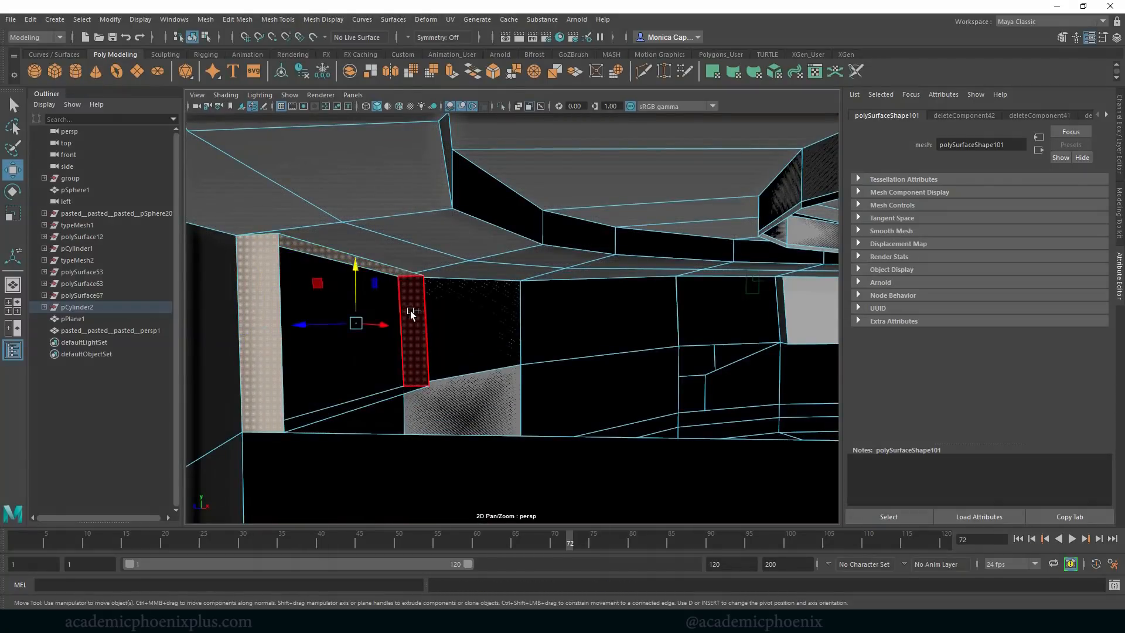
{"action": "left_click", "coordinate": [411, 314], "text": "shift"}
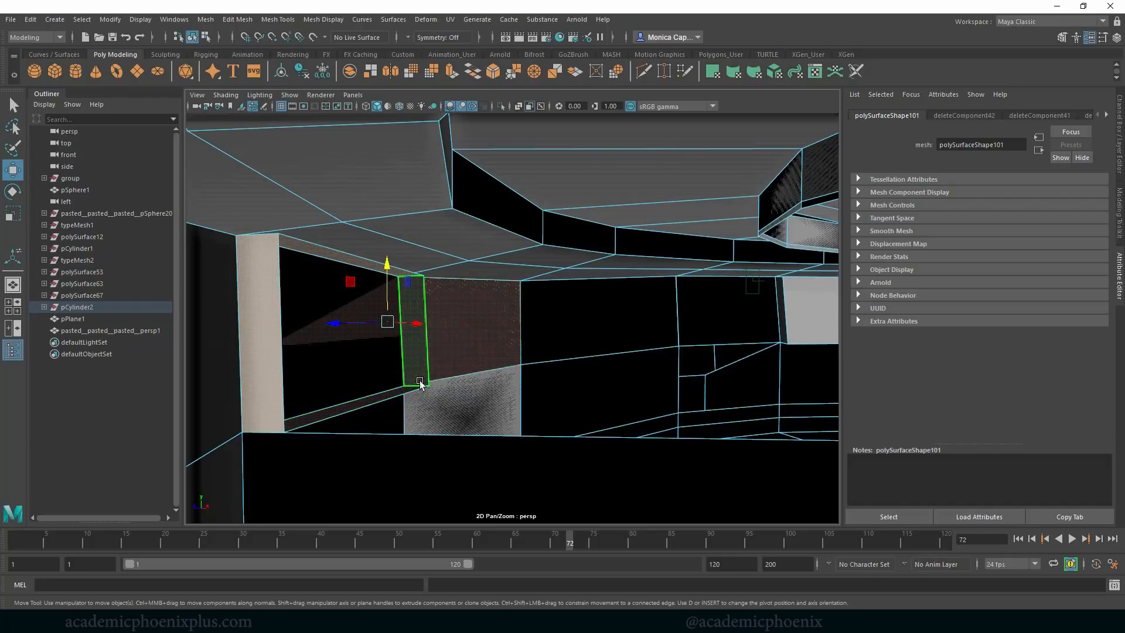
- Delete the four narrow faces framing the opened wall section one at a time
{"action": "left_click", "coordinate": [350, 260]}
{"action": "key", "text": "Delete"}
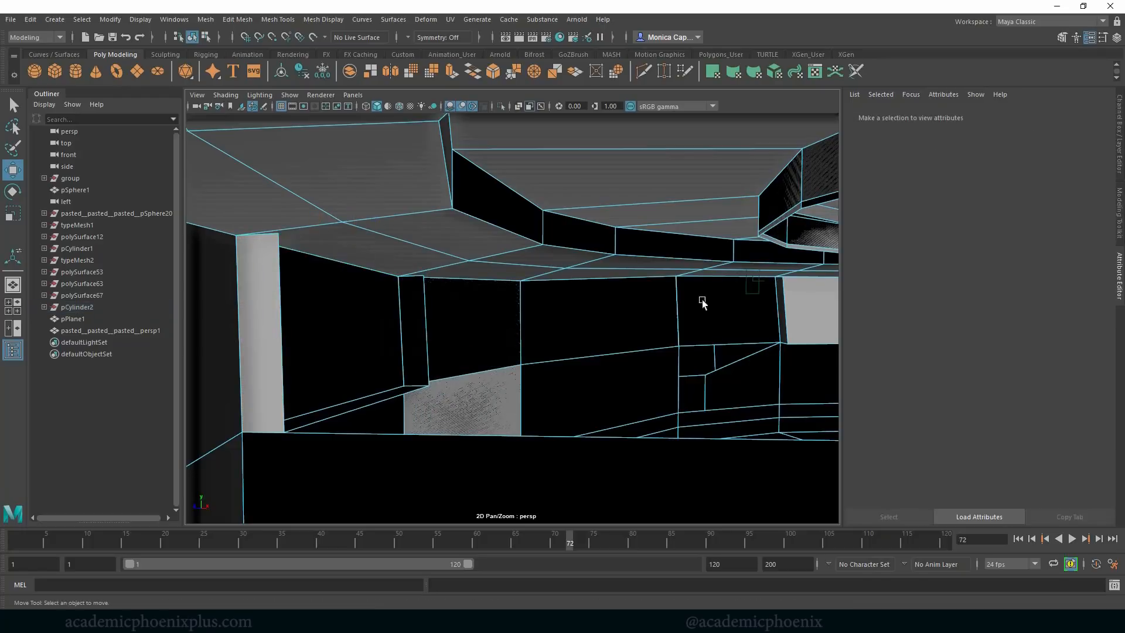
{"action": "left_click", "coordinate": [417, 353]}
{"action": "key", "text": "Delete"}
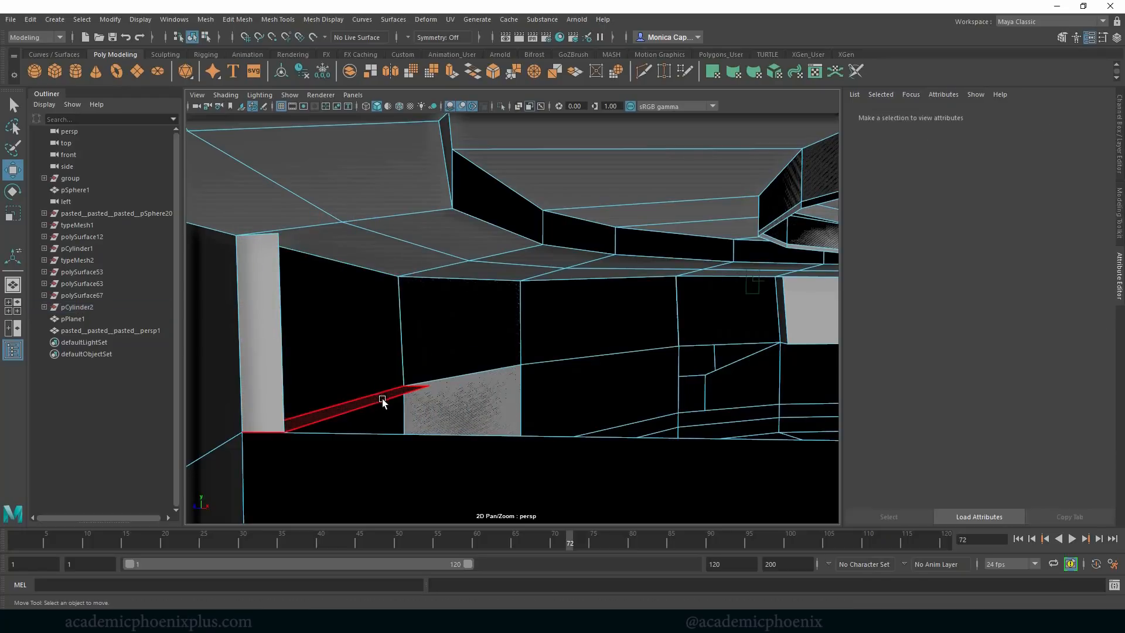
{"action": "left_click", "coordinate": [382, 401]}
{"action": "key", "text": "Delete"}
{"action": "left_click", "coordinate": [269, 375]}
{"action": "key", "text": "Delete"}
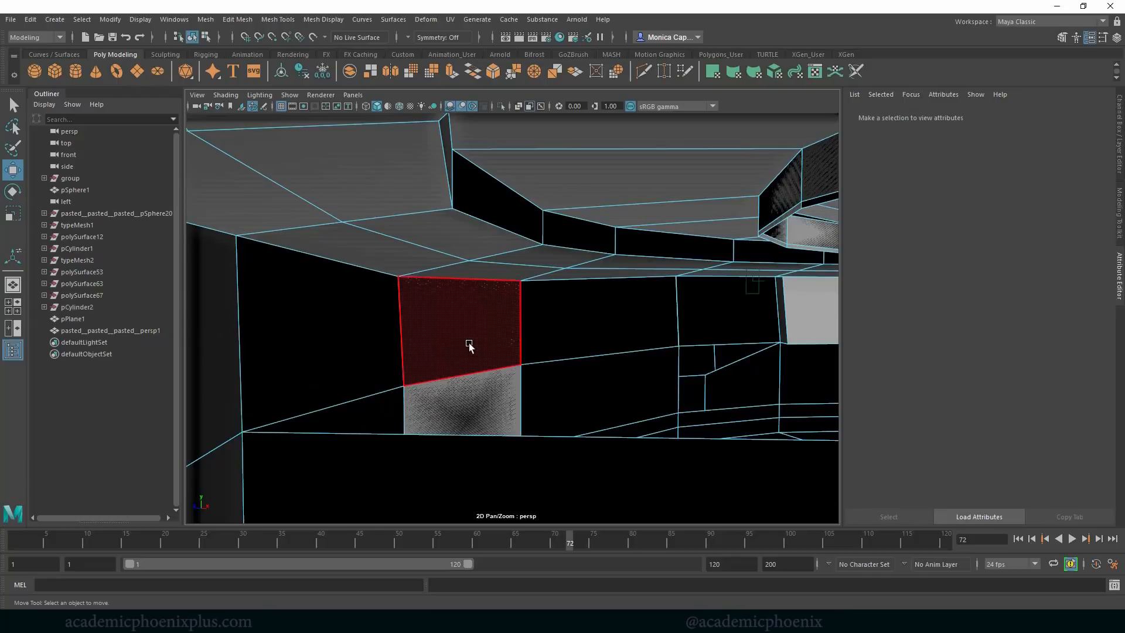
- Delete the dark upper wall face and the light face directly below it beneath the base
{"action": "left_click", "coordinate": [472, 344]}
{"action": "key", "text": "Delete"}
{"action": "left_click", "coordinate": [483, 407]}
{"action": "key", "text": "Delete"}
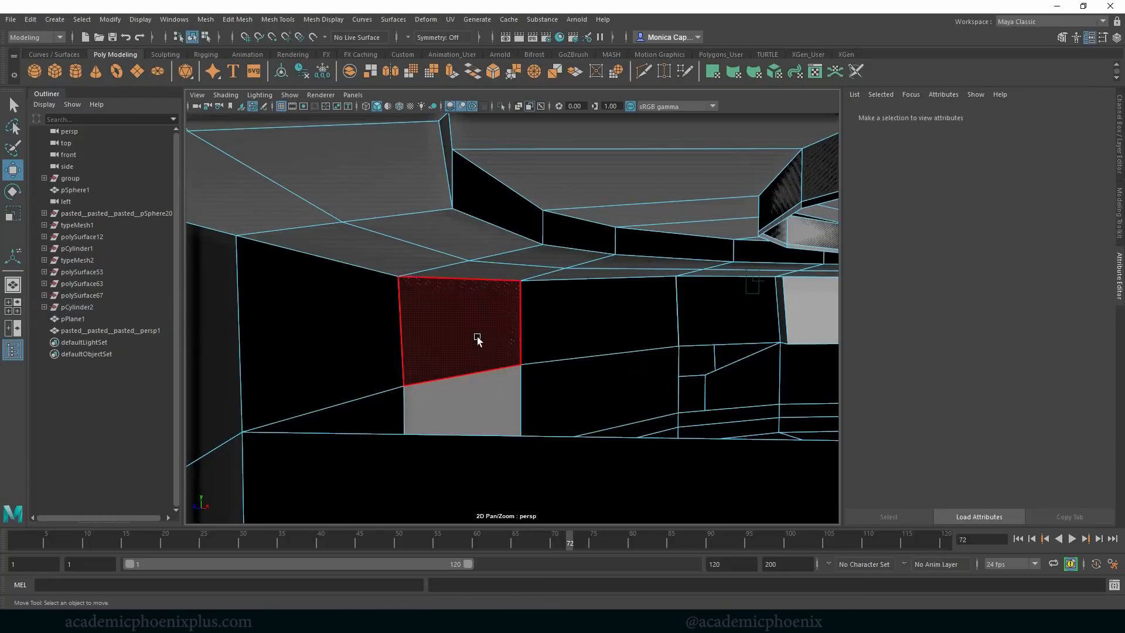
- Check the remaining dark upper wall face from below and delete it as well
{"action": "left_click", "coordinate": [477, 339]}
{"action": "left_click_drag", "start_coordinate": [577, 371], "coordinate": [524, 347], "text": "alt"}
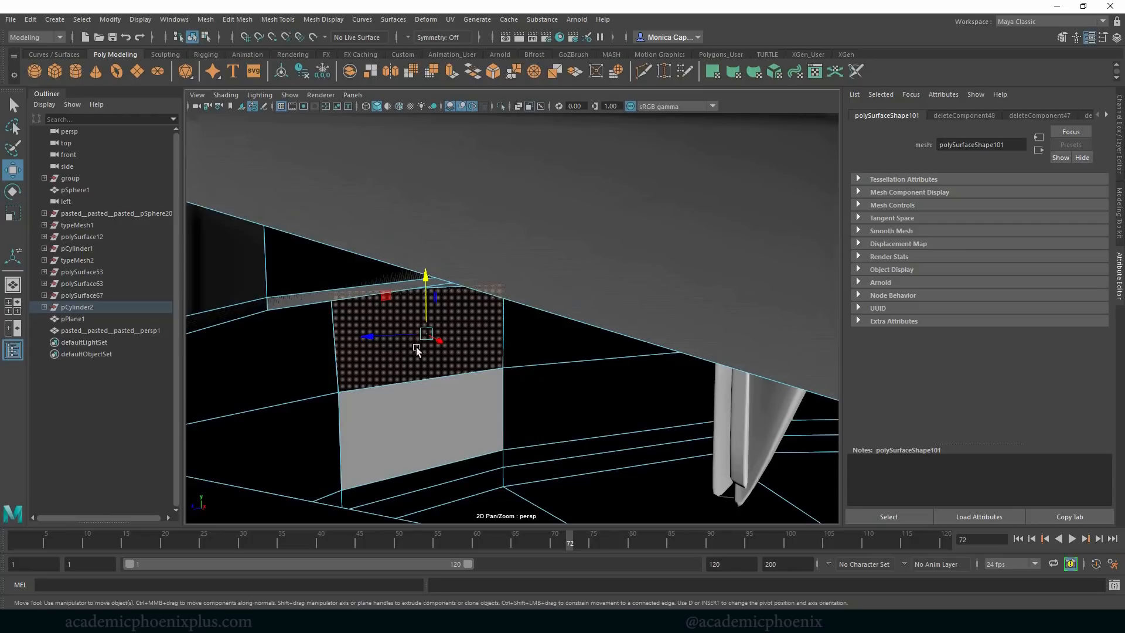
{"action": "left_click_drag", "start_coordinate": [417, 350], "coordinate": [493, 386], "text": "alt"}
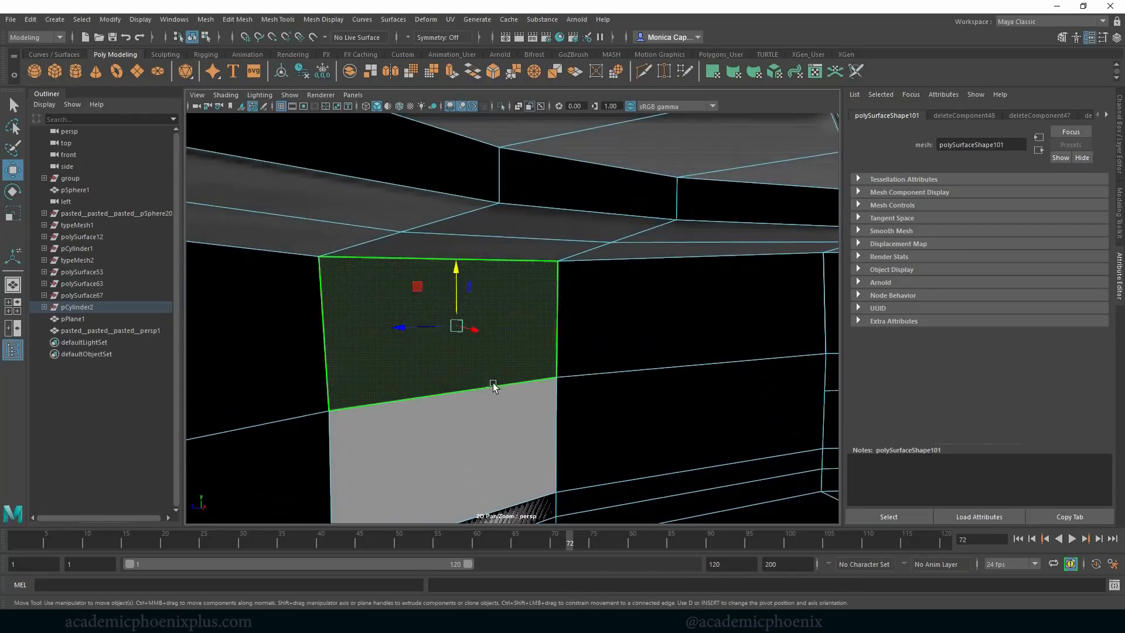
{"action": "key", "text": "Delete"}
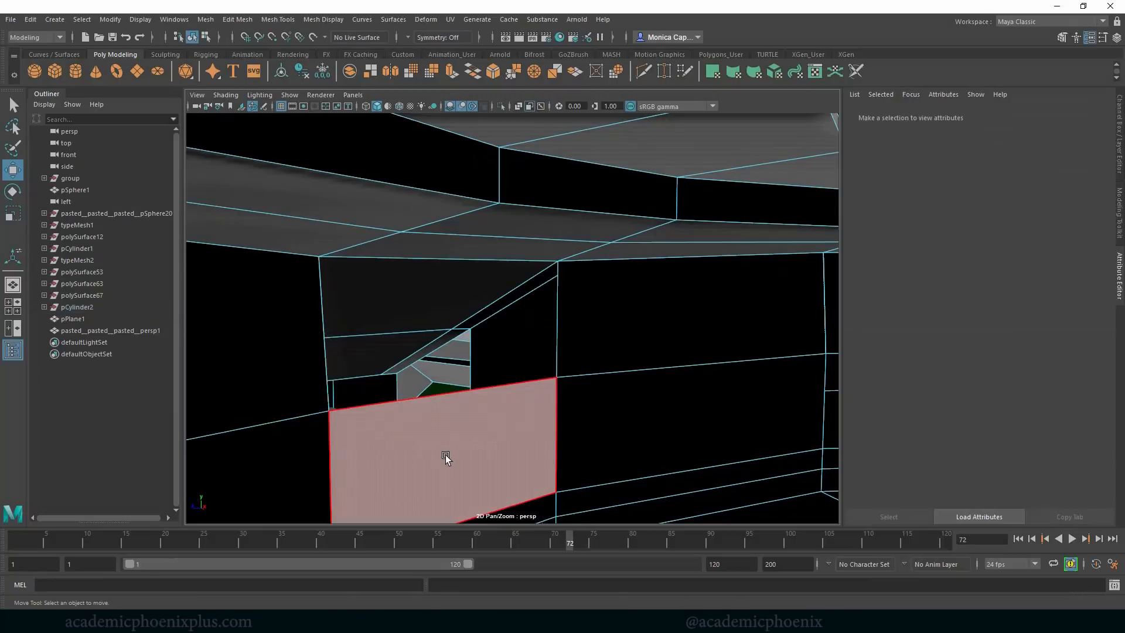
- Try deleting the sloped interior face inside the opening in the walkway's side, then undo the deletion
{"action": "mouse_move", "coordinate": [442, 427]}
{"action": "left_mouse_down", "text": "alt"}
{"action": "mouse_move", "coordinate": [495, 385]}
{"action": "mouse_move", "coordinate": [552, 379]}
{"action": "mouse_move", "coordinate": [555, 359]}
{"action": "mouse_move", "coordinate": [597, 381]}
{"action": "mouse_move", "coordinate": [570, 389]}
{"action": "mouse_move", "coordinate": [606, 388]}
{"action": "mouse_move", "coordinate": [589, 405]}
{"action": "mouse_move", "coordinate": [429, 409]}
{"action": "mouse_move", "coordinate": [446, 410]}
{"action": "left_mouse_up", "text": "alt"}
{"action": "middle_click_drag", "start_coordinate": [688, 354], "coordinate": [317, 138], "text": "alt"}
{"action": "left_click_drag", "start_coordinate": [469, 298], "coordinate": [449, 322], "text": "alt"}
{"action": "left_click", "coordinate": [449, 321]}
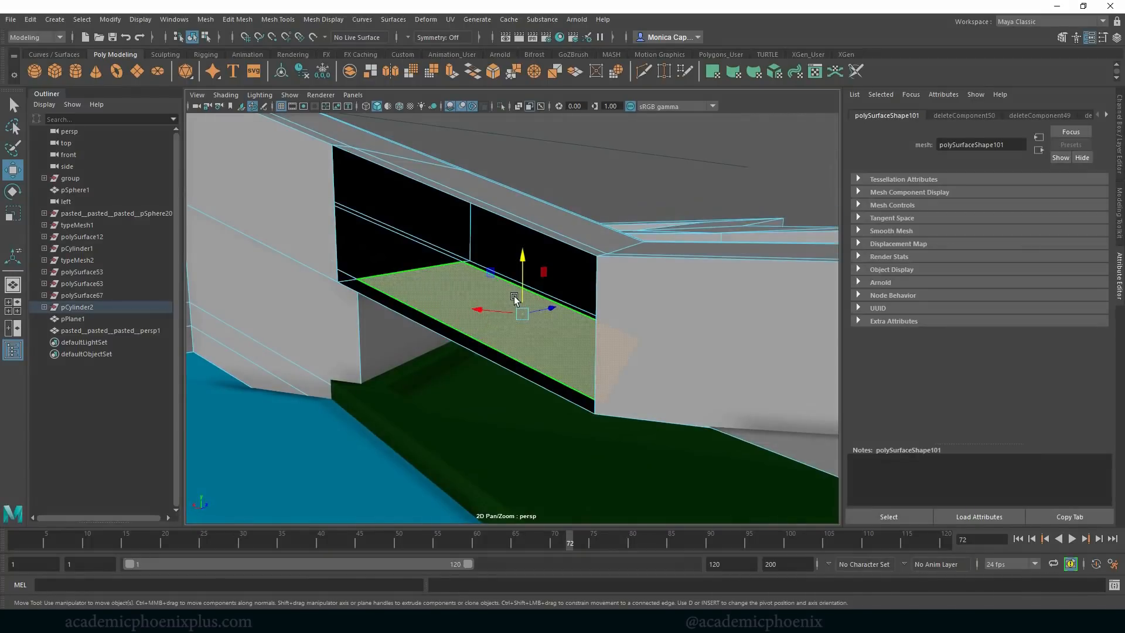
{"action": "key", "text": "Delete"}
{"action": "key", "text": "ctrl+z"}
- Select the border edges around the opening in the walkway's side wall and close it with Fill Hole
{"action": "left_click_drag", "start_coordinate": [467, 307], "coordinate": [504, 324], "text": "alt"}
{"action": "right_click_drag", "start_coordinate": [602, 298], "coordinate": [394, 239], "text": "alt"}
{"action": "left_click_drag", "start_coordinate": [394, 239], "coordinate": [431, 215], "text": "alt"}
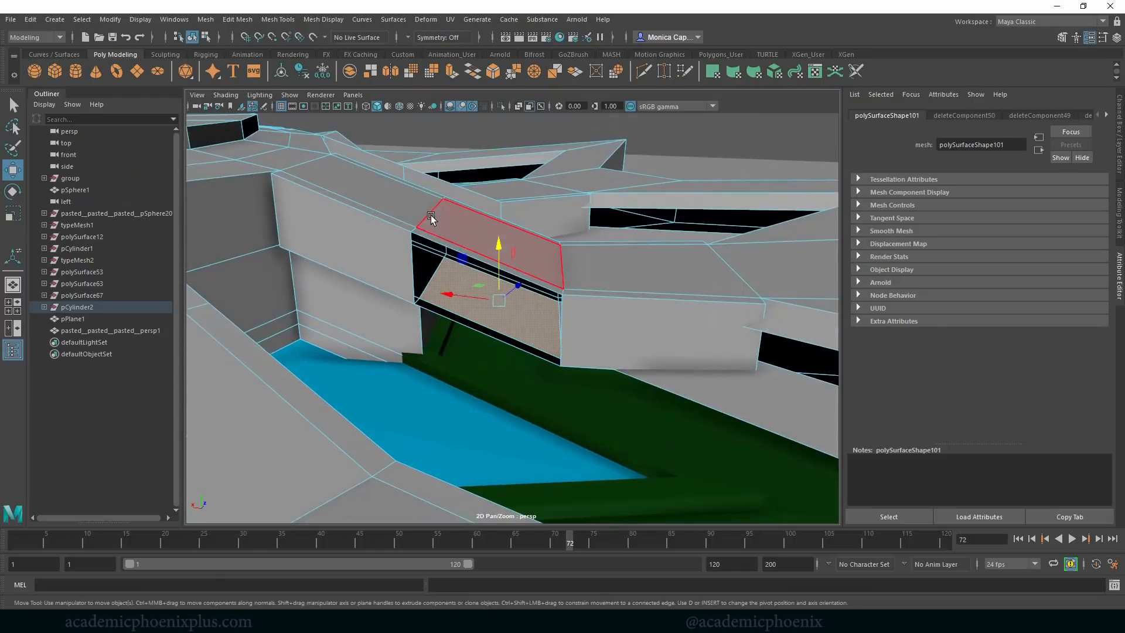
{"action": "right_click_drag", "start_coordinate": [431, 216], "coordinate": [442, 216]}
{"action": "left_click", "coordinate": [439, 242]}
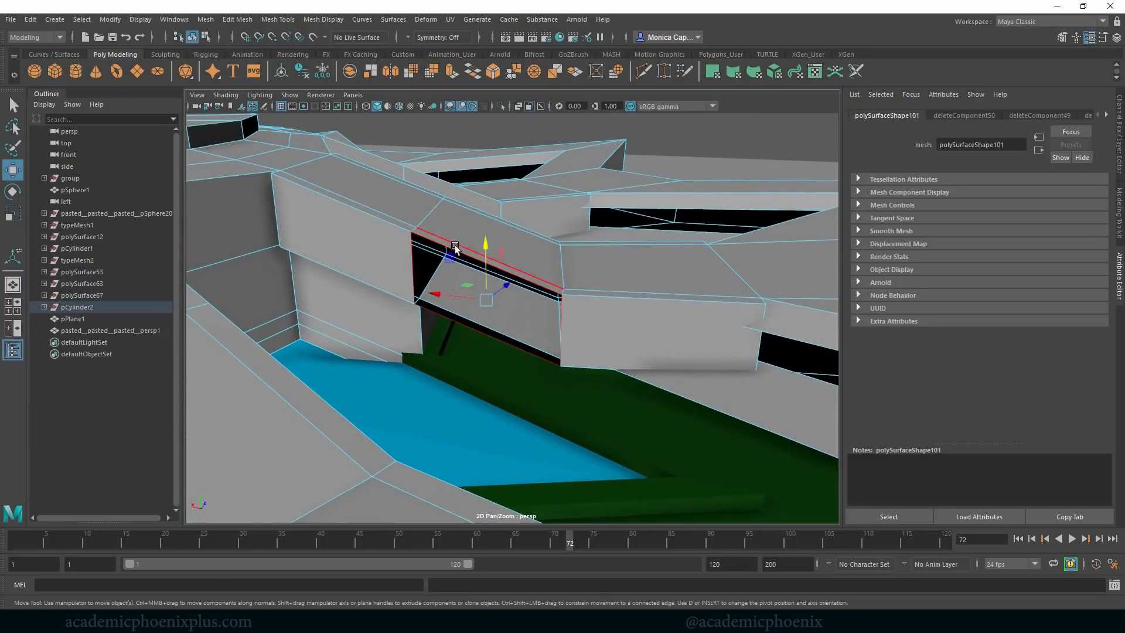
{"action": "left_click", "coordinate": [206, 19]}
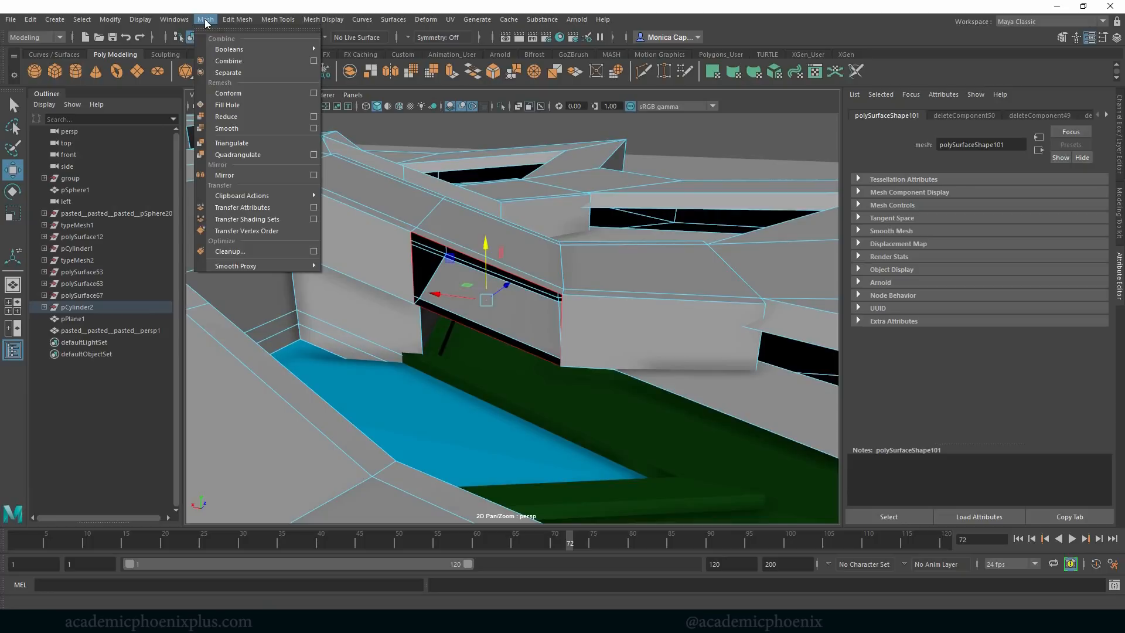
{"action": "left_click", "coordinate": [228, 104]}
- Return to face selection and try lowering the ring's top face beside the walkway by about 32 units
{"action": "left_click_drag", "start_coordinate": [617, 264], "coordinate": [543, 228], "text": "alt"}
{"action": "right_click_drag", "start_coordinate": [543, 228], "coordinate": [539, 253]}
{"action": "left_click", "coordinate": [541, 204]}
{"action": "mouse_move", "coordinate": [541, 169]}
{"action": "left_mouse_down"}
{"action": "mouse_move", "coordinate": [539, 188]}
{"action": "mouse_move", "coordinate": [547, 151]}
{"action": "mouse_move", "coordinate": [542, 188]}
{"action": "mouse_move", "coordinate": [544, 170]}
{"action": "left_mouse_up"}
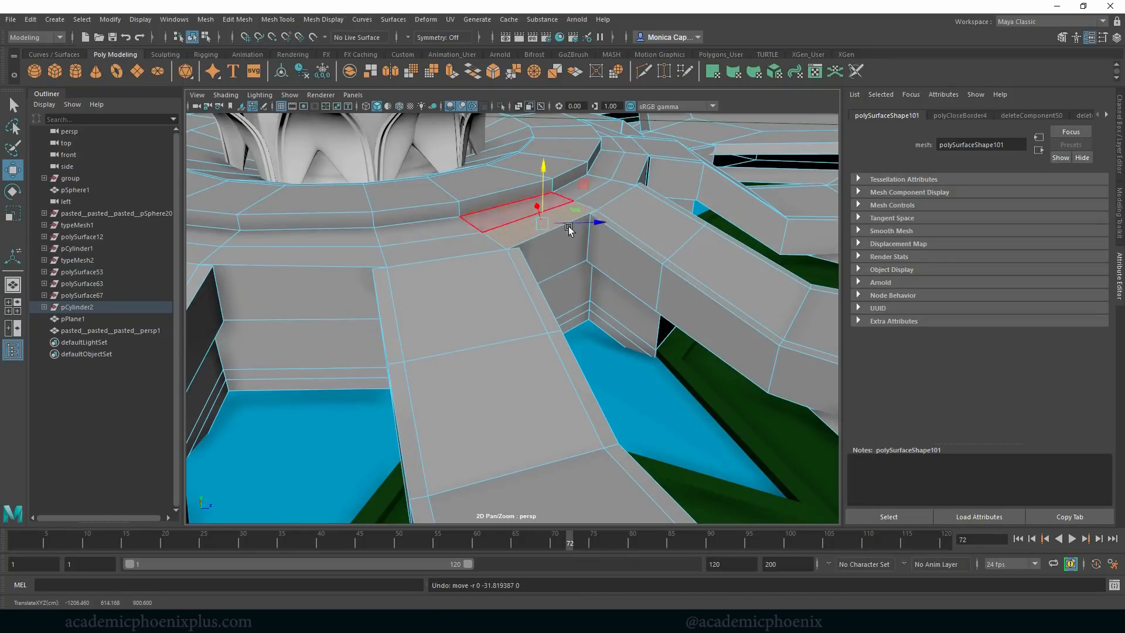
- Select the two top faces of the walkway nearest the circular platform
{"action": "right_click_drag", "start_coordinate": [552, 280], "coordinate": [459, 290], "text": "alt"}
{"action": "left_click", "coordinate": [496, 375]}
{"action": "left_click", "coordinate": [463, 287], "text": "shift"}
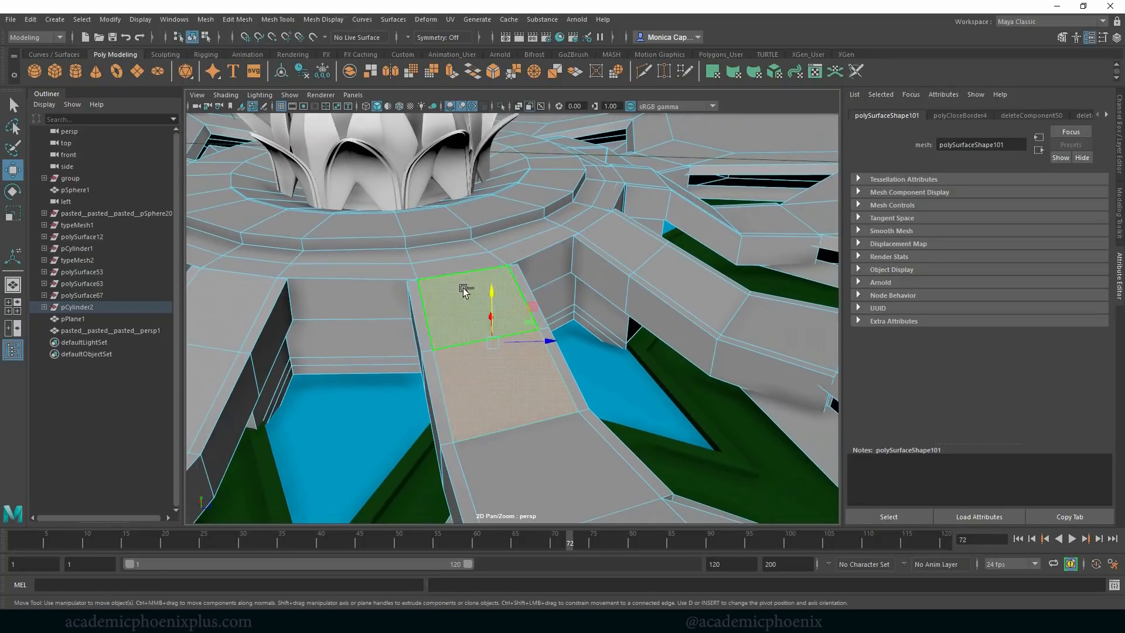
{"action": "left_click", "coordinate": [566, 343]}
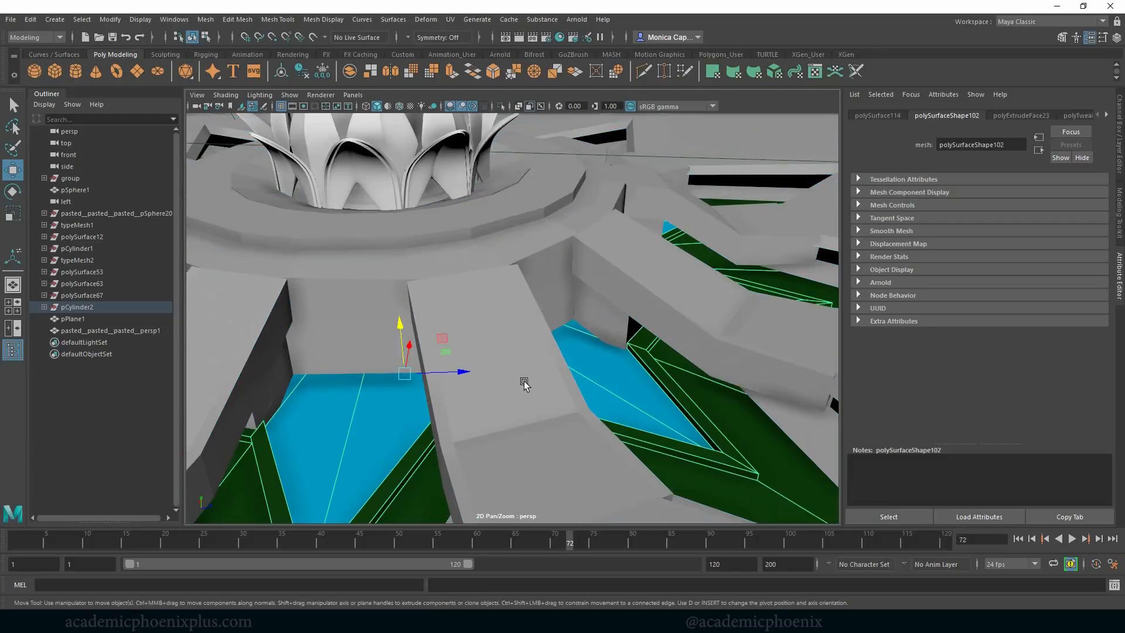
{"action": "left_click", "coordinate": [516, 370]}
{"action": "right_click_drag", "start_coordinate": [504, 366], "coordinate": [493, 368]}
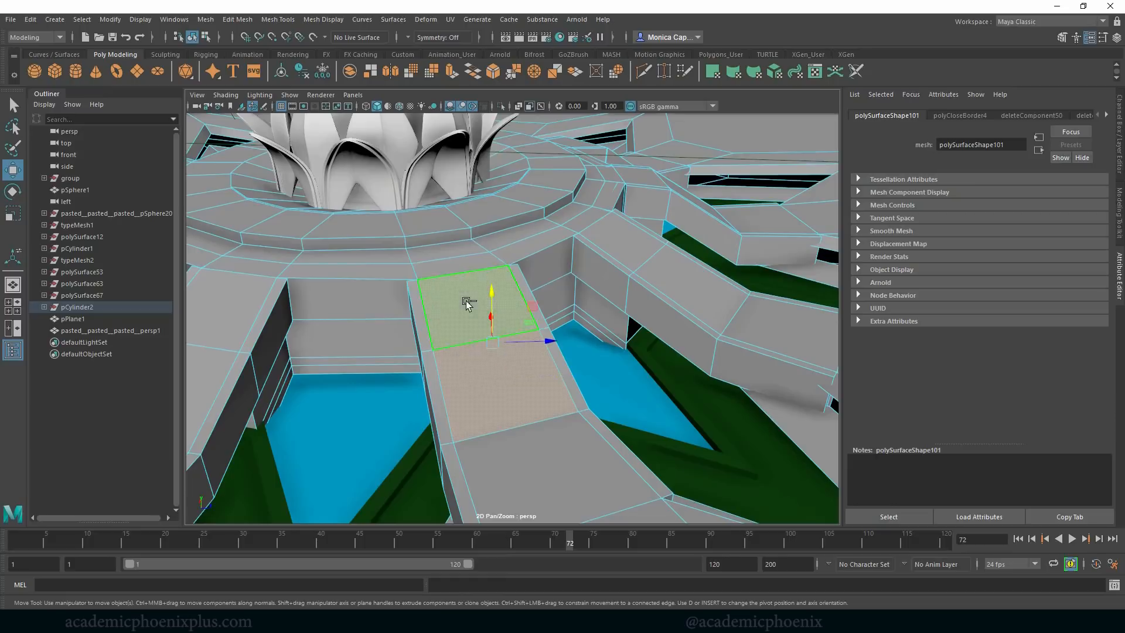
- Add the adjoining ring faces to the selection, try extruding everything upward about 169 units, and undo the extrusion
{"action": "left_click", "coordinate": [471, 260], "text": "shift"}
{"action": "left_click", "coordinate": [385, 262], "text": "shift"}
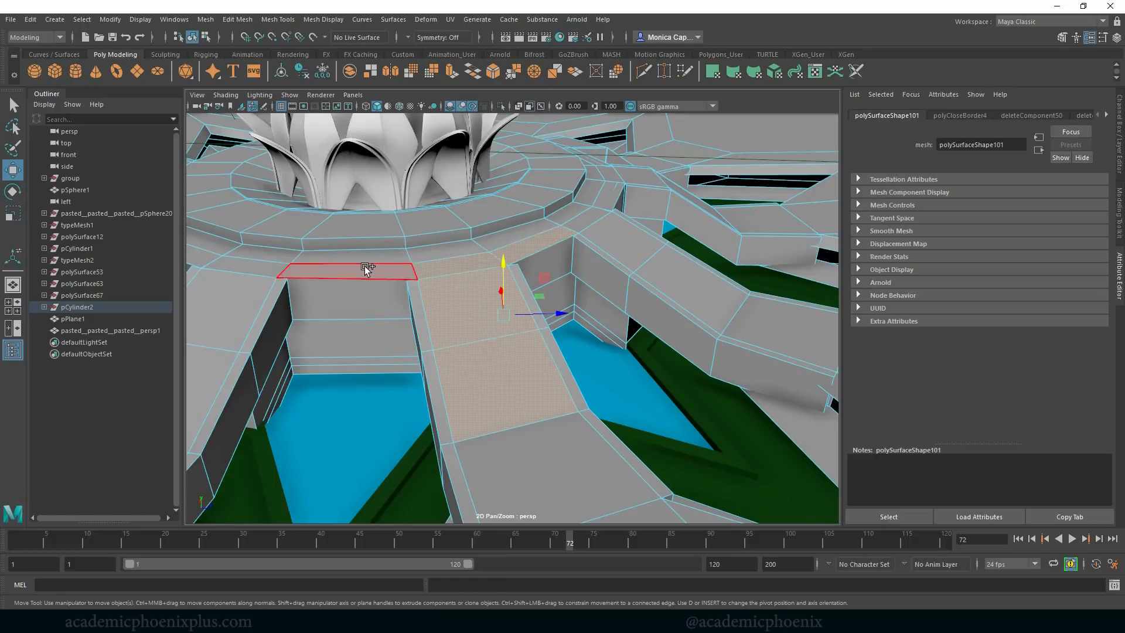
{"action": "left_click", "coordinate": [364, 266], "text": "shift"}
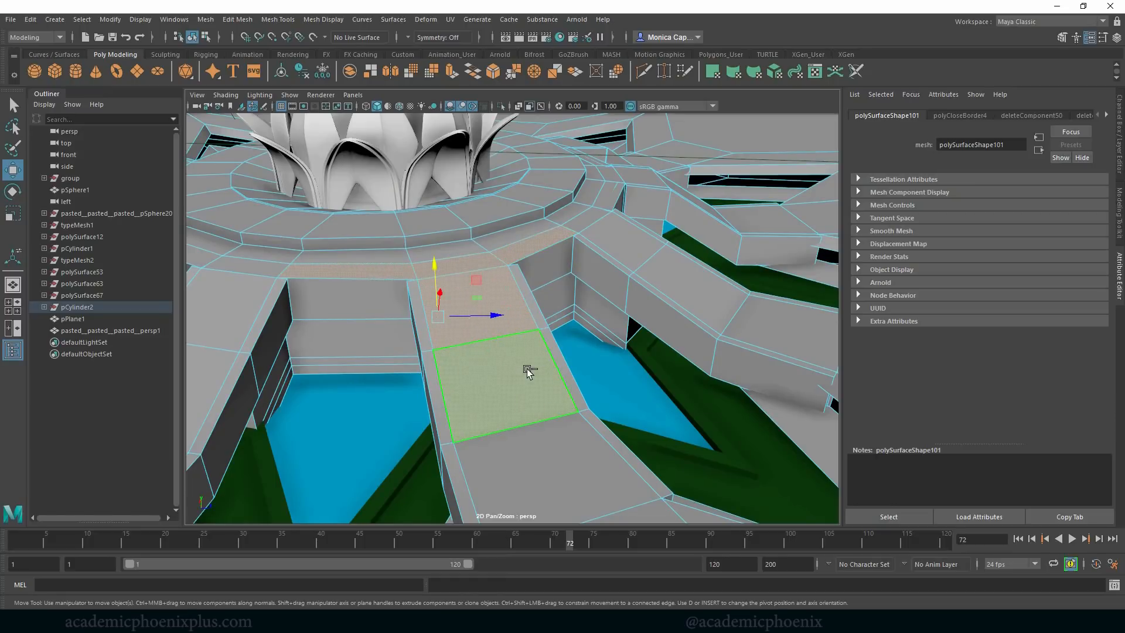
{"action": "key", "text": "ctrl+e"}
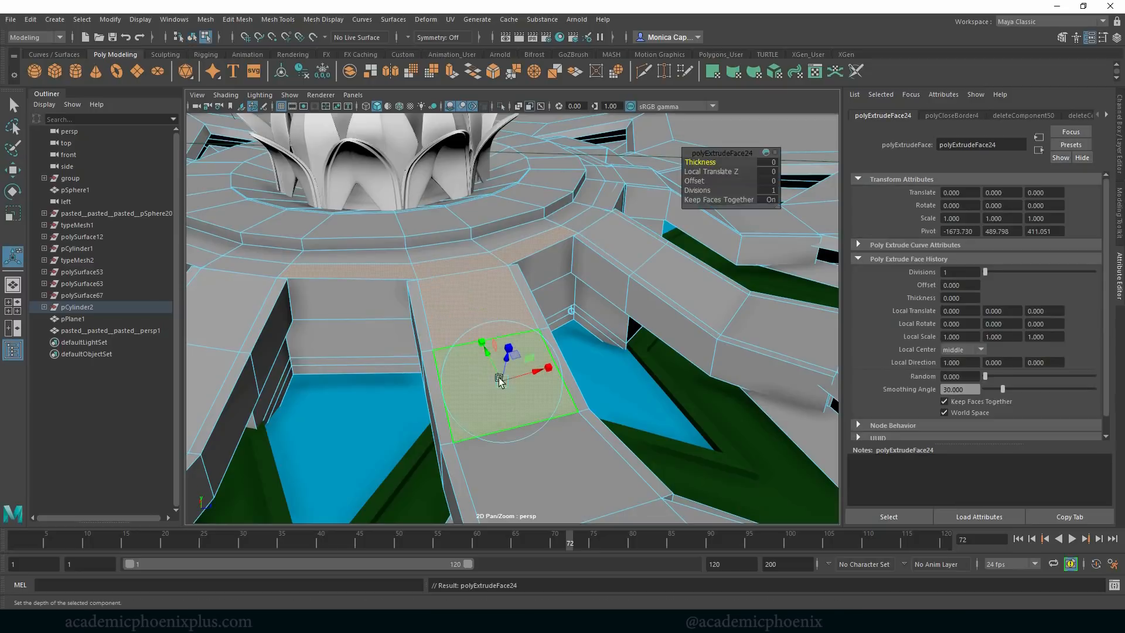
{"action": "left_click_drag", "start_coordinate": [503, 359], "coordinate": [518, 273]}
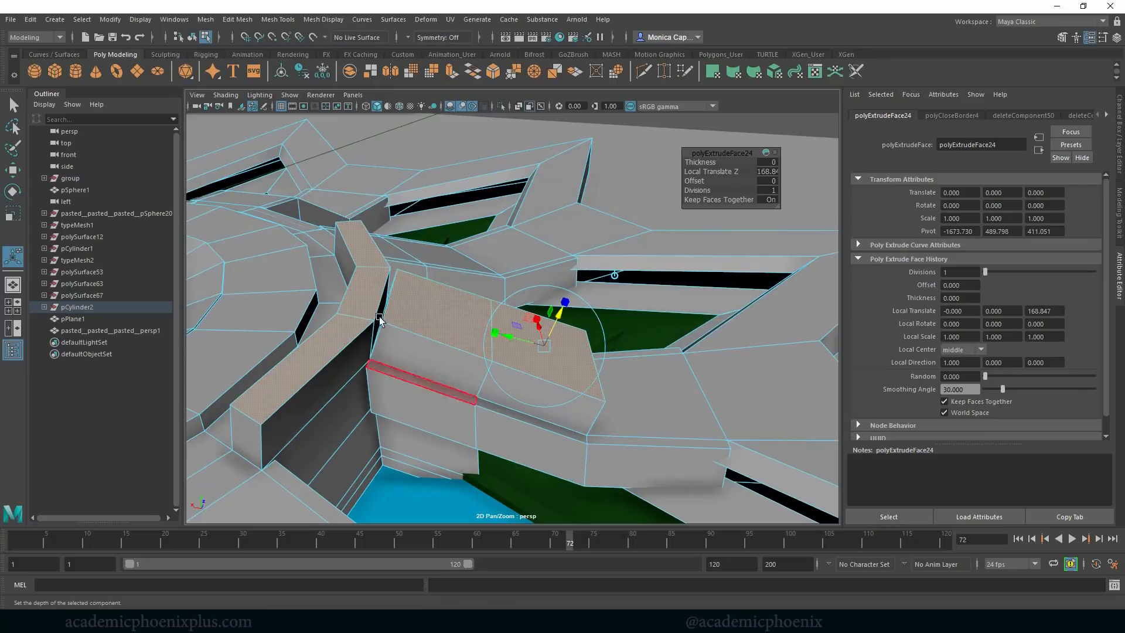
{"action": "key", "text": "ctrl+z"}
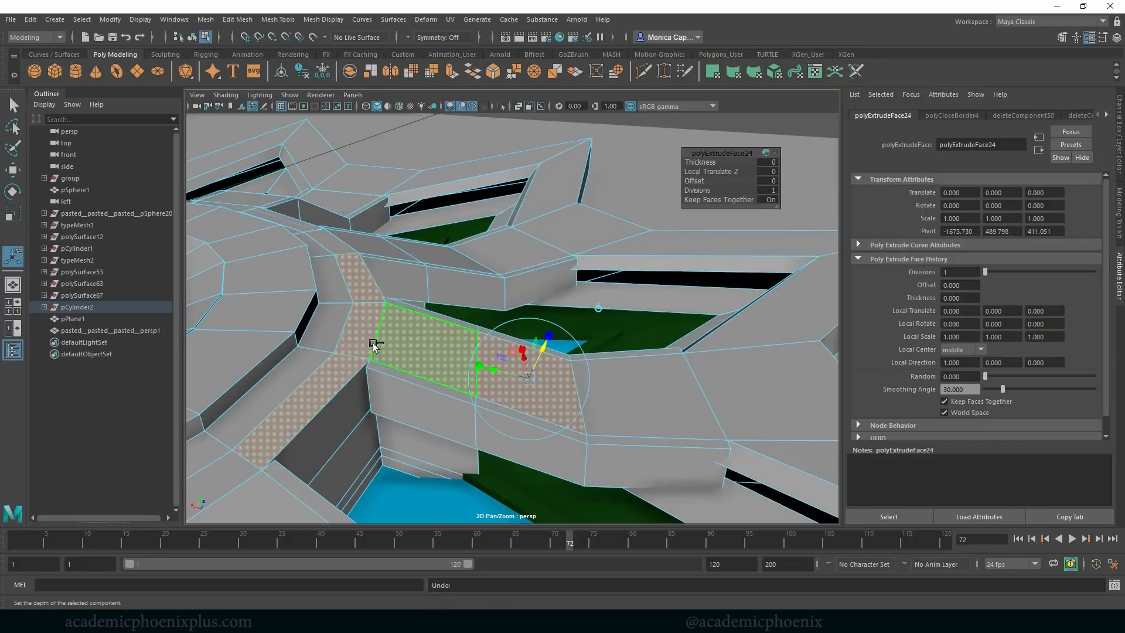
{"action": "key", "text": "ctrl+z"}
- Examine the corners where the walkway meets the ring and switch the base mesh to vertex selection
{"action": "right_click_drag", "start_coordinate": [419, 276], "coordinate": [697, 328], "text": "alt"}
{"action": "middle_click_drag", "start_coordinate": [369, 331], "coordinate": [451, 273], "text": "alt"}
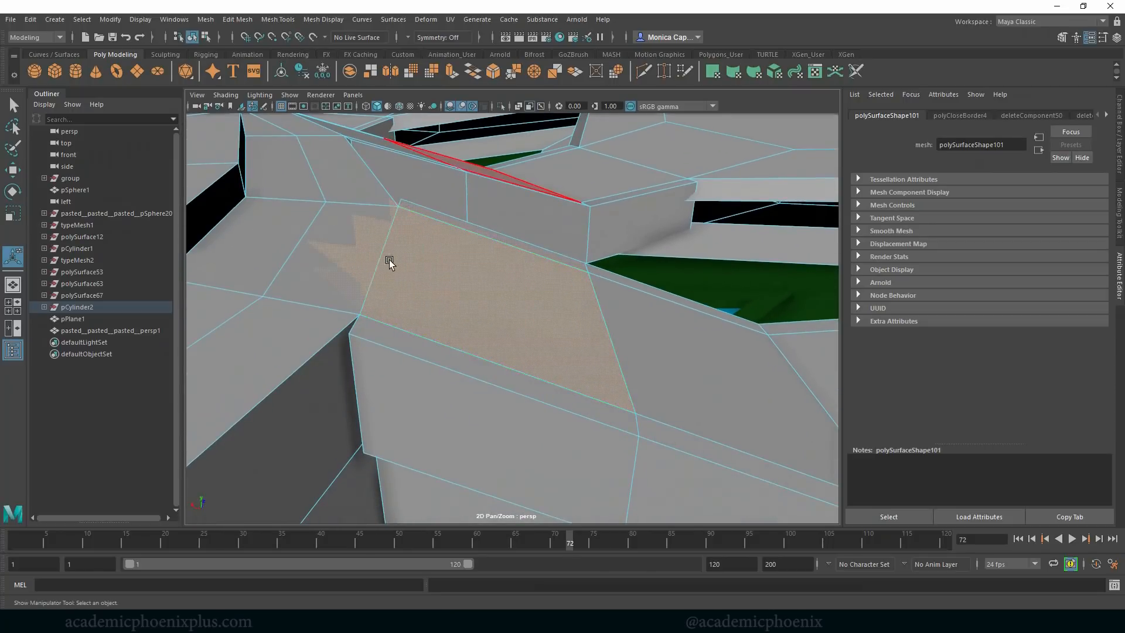
{"action": "left_click_drag", "start_coordinate": [390, 260], "coordinate": [442, 228], "text": "alt"}
{"action": "middle_click_drag", "start_coordinate": [442, 229], "coordinate": [385, 353], "text": "alt"}
{"action": "right_click_drag", "start_coordinate": [461, 288], "coordinate": [500, 289], "text": "alt"}
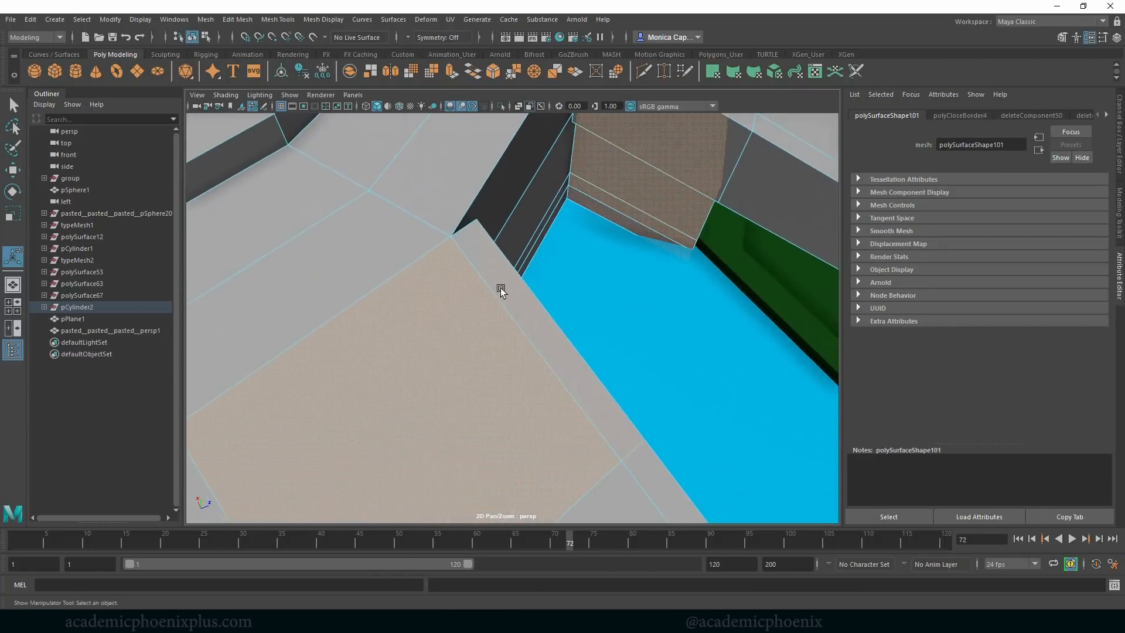
{"action": "left_click", "coordinate": [610, 259]}
{"action": "left_click_drag", "start_coordinate": [441, 311], "coordinate": [466, 290], "text": "alt"}
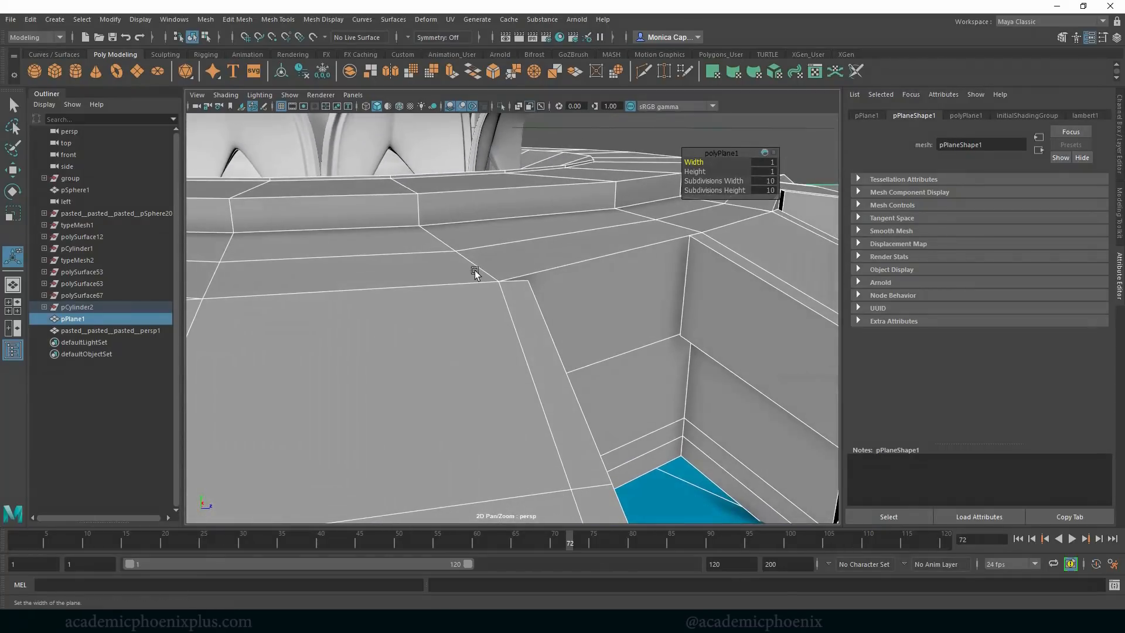
{"action": "right_click_drag", "start_coordinate": [474, 270], "coordinate": [434, 277]}
{"action": "left_click_drag", "start_coordinate": [434, 277], "coordinate": [497, 252], "text": "alt"}
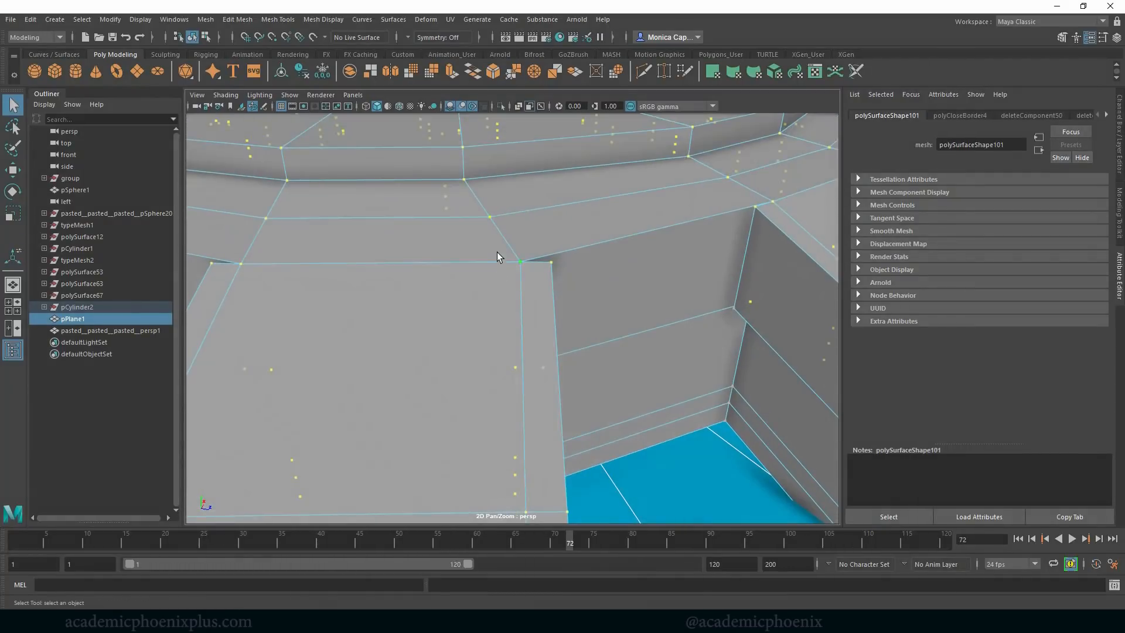
{"action": "left_click_drag", "start_coordinate": [535, 307], "coordinate": [580, 282], "text": "alt"}
- Try merging the selected vertices of both inner walkway corners in a single operation, then undo the merge
{"action": "left_click", "coordinate": [205, 19]}
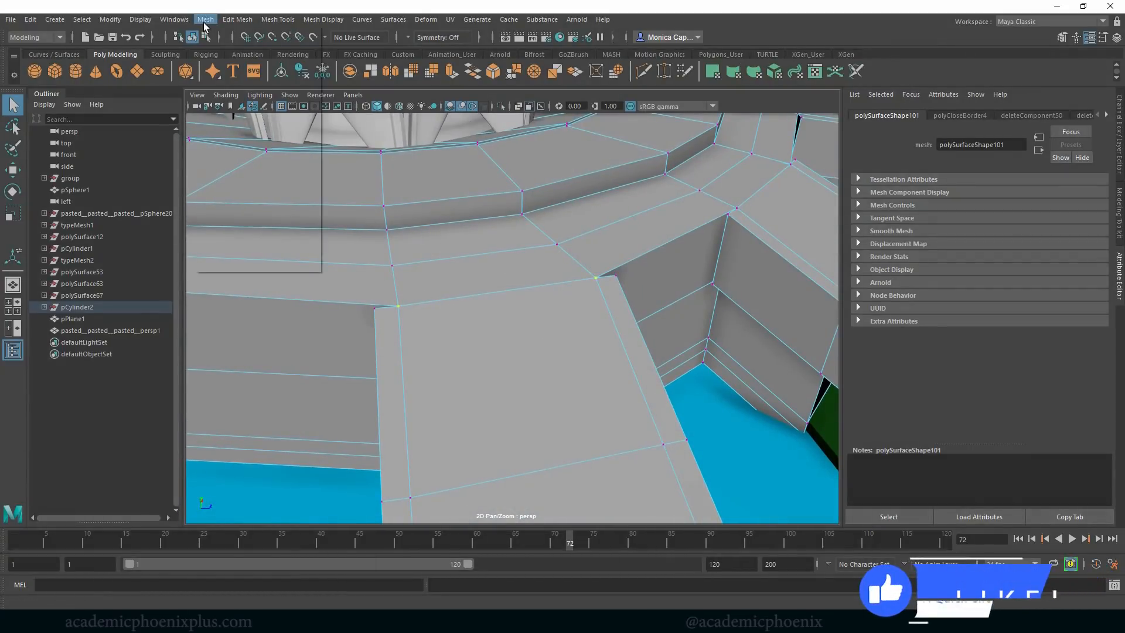
{"action": "mouse_move", "coordinate": [238, 19]}
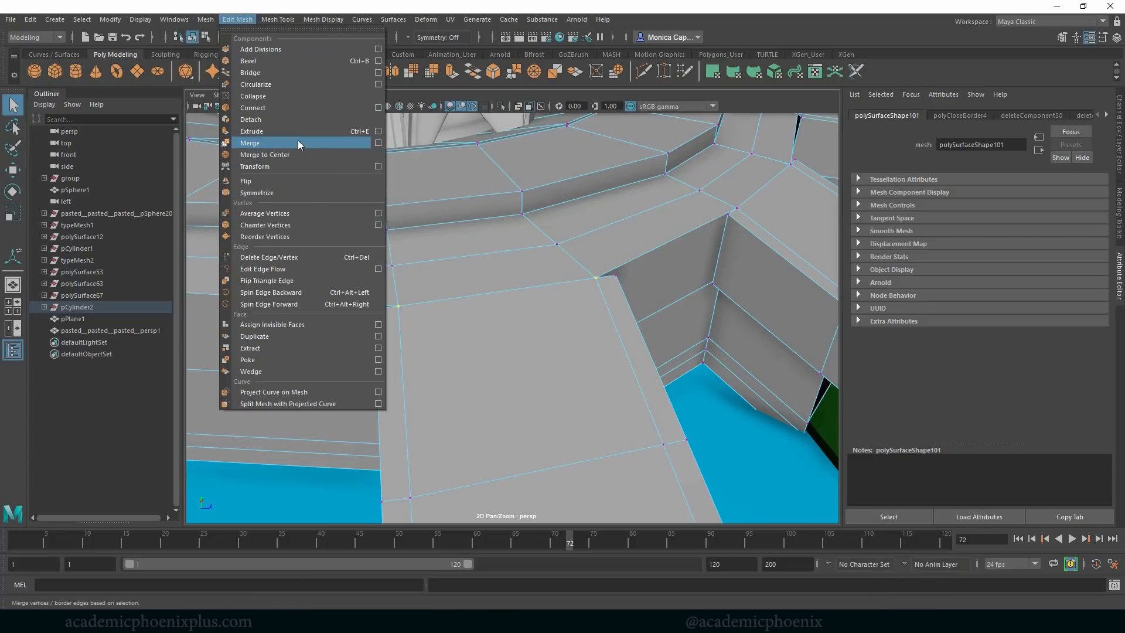
{"action": "left_click", "coordinate": [297, 140]}
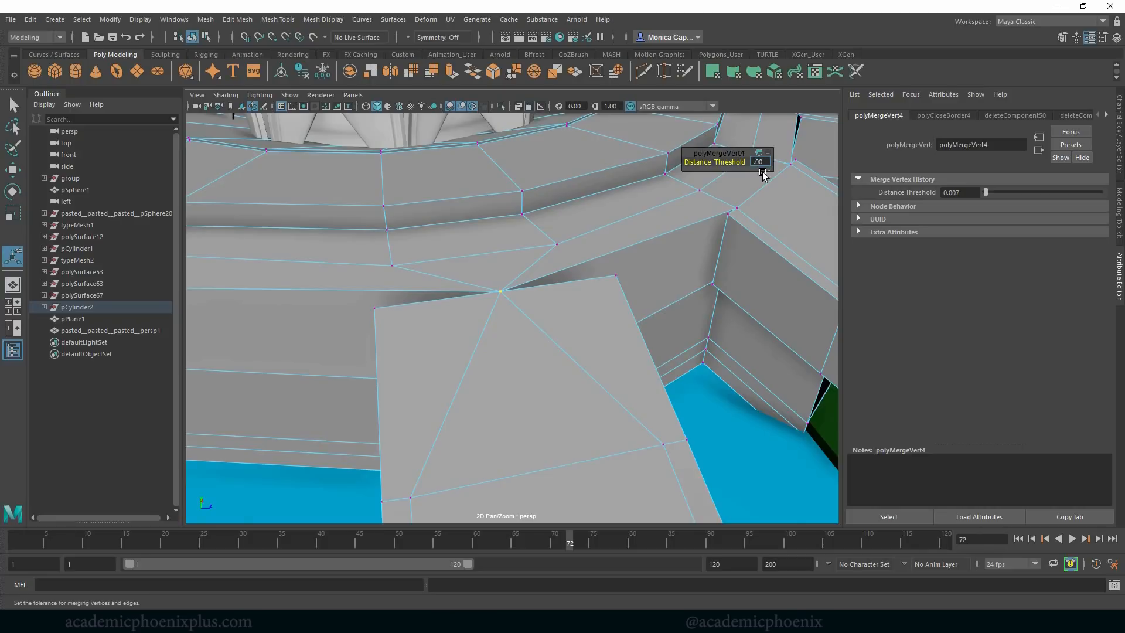
{"action": "left_click", "coordinate": [553, 275]}
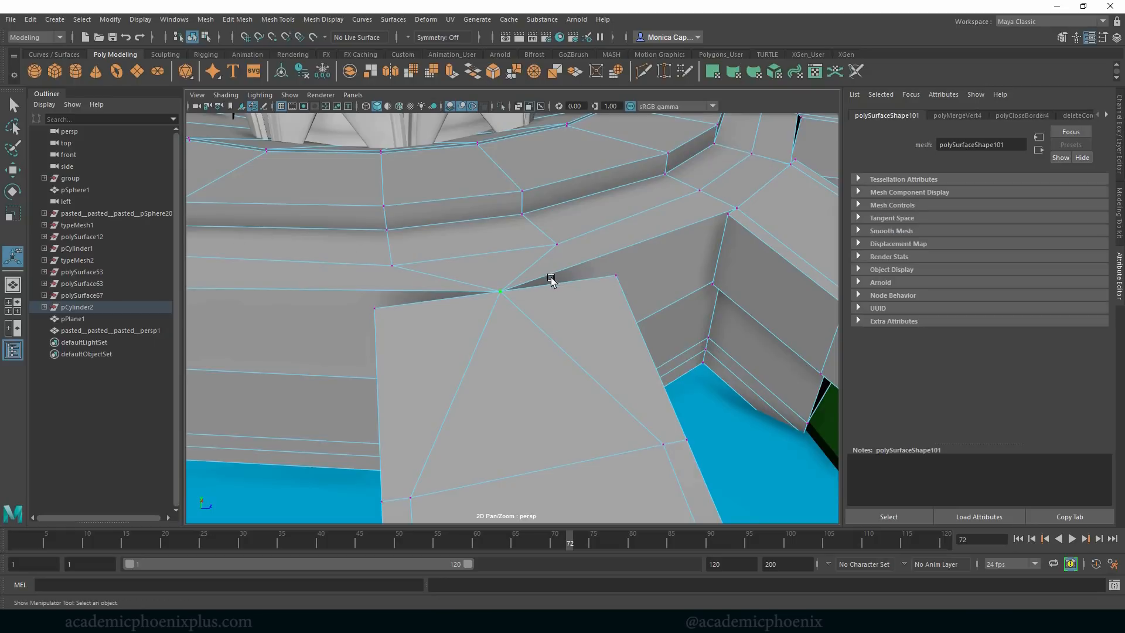
{"action": "key", "text": "ctrl+z"}
{"action": "key", "text": "ctrl+z"}
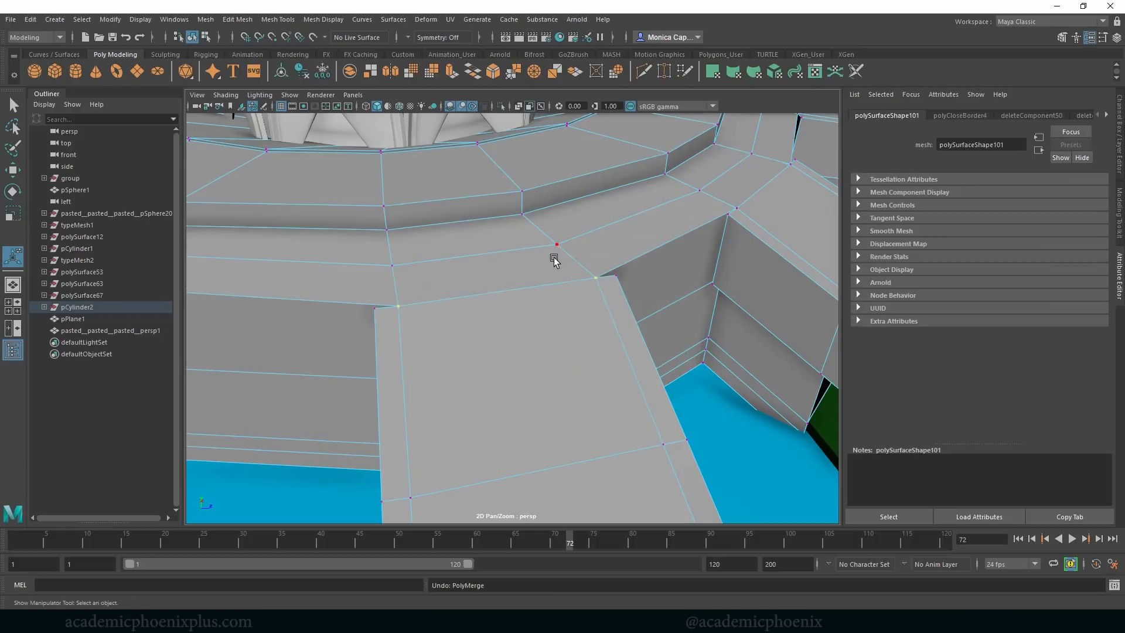
- Merge the overlapping vertices at the walkway's two inner corners separately, one corner at a time
{"action": "left_click_drag", "start_coordinate": [602, 290], "coordinate": [562, 281], "text": "alt"}
{"action": "left_click", "coordinate": [270, 22]}
{"action": "mouse_move", "coordinate": [236, 21]}
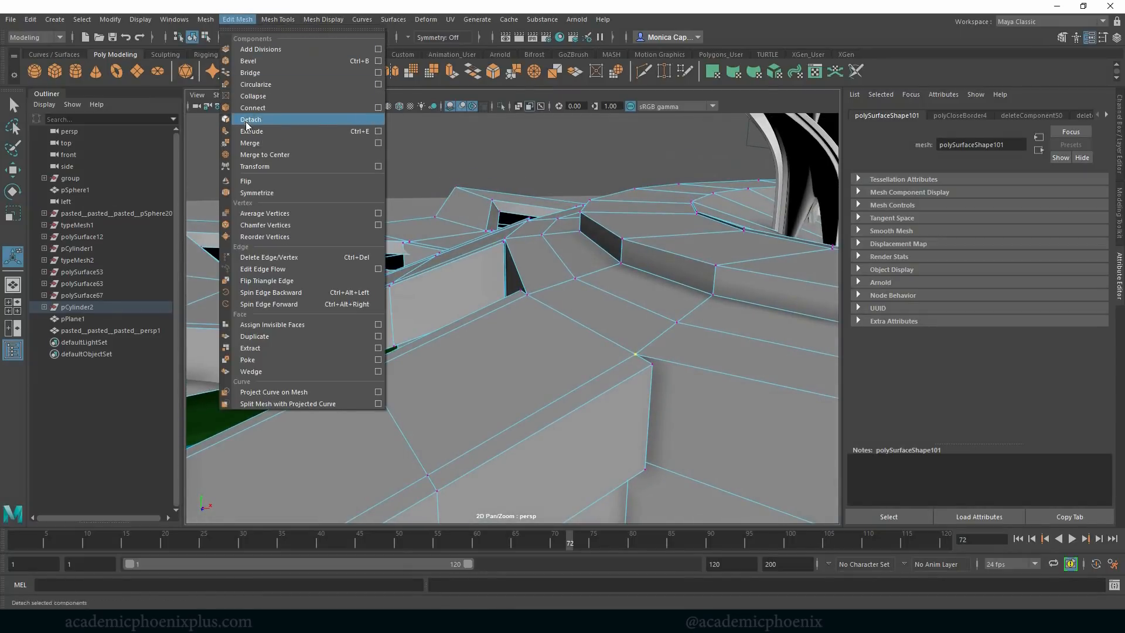
{"action": "left_click", "coordinate": [251, 143]}
{"action": "left_click_drag", "start_coordinate": [468, 281], "coordinate": [534, 304], "text": "alt"}
{"action": "left_click_drag", "start_coordinate": [442, 262], "coordinate": [539, 298]}
{"action": "key", "text": "g"}
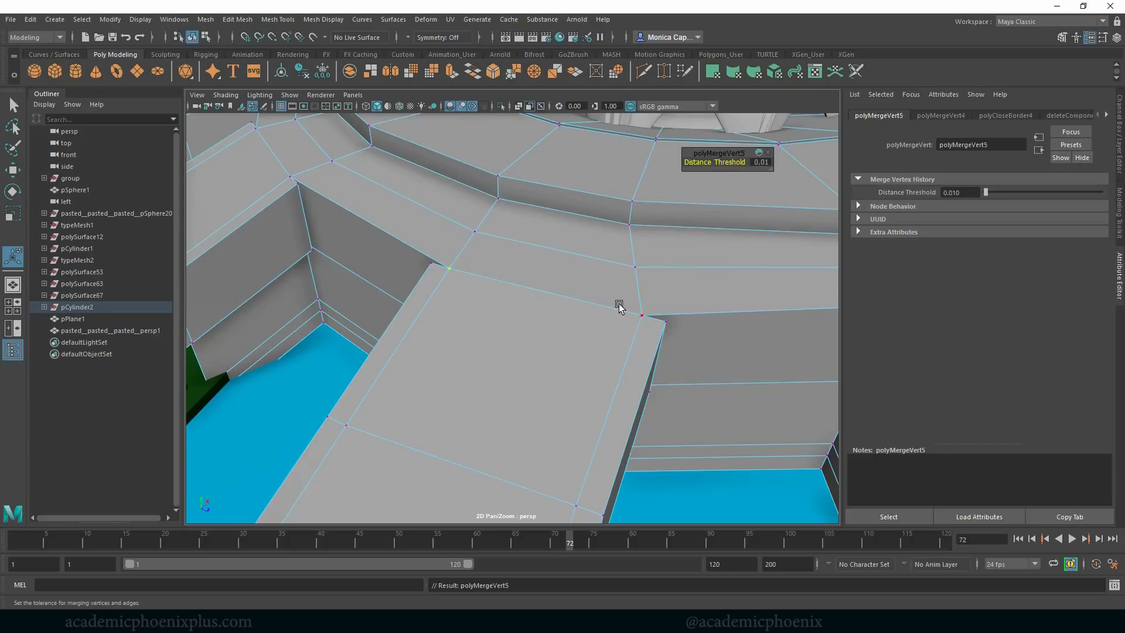
{"action": "left_click_drag", "start_coordinate": [620, 306], "coordinate": [555, 293], "text": "alt"}
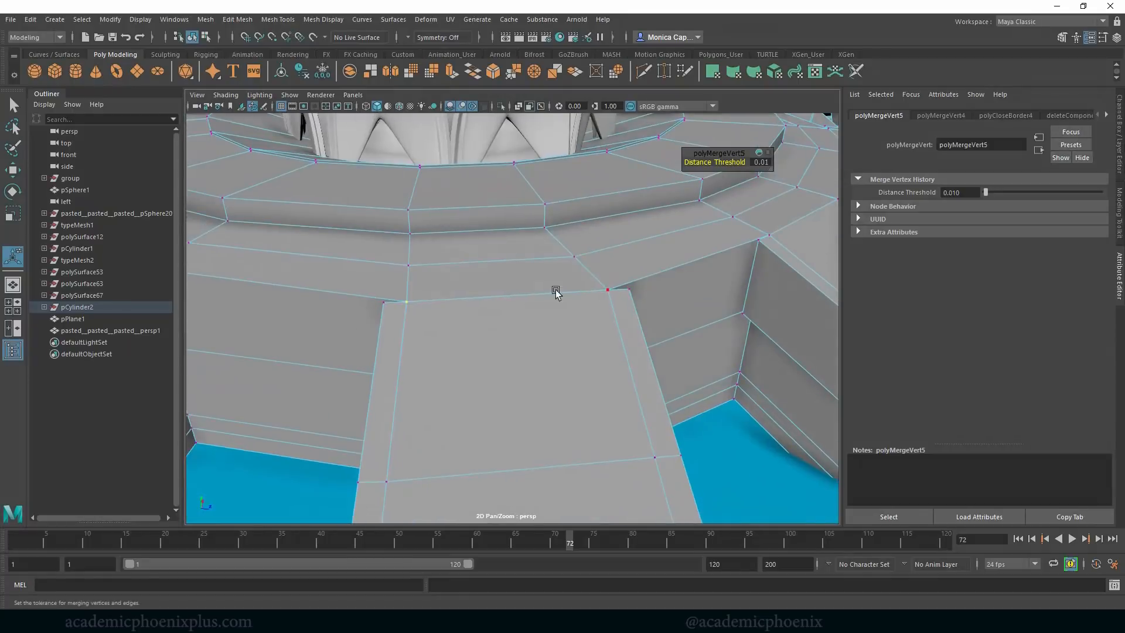
- Return to face selection and select the walkway's top faces together with the ring faces at its inner end
{"action": "left_click", "coordinate": [555, 293]}
{"action": "right_click_drag", "start_coordinate": [504, 265], "coordinate": [504, 298]}
{"action": "right_click_drag", "start_coordinate": [571, 321], "coordinate": [500, 334], "text": "alt"}
{"action": "left_click", "coordinate": [500, 331]}
{"action": "left_click", "coordinate": [503, 288], "text": "shift"}
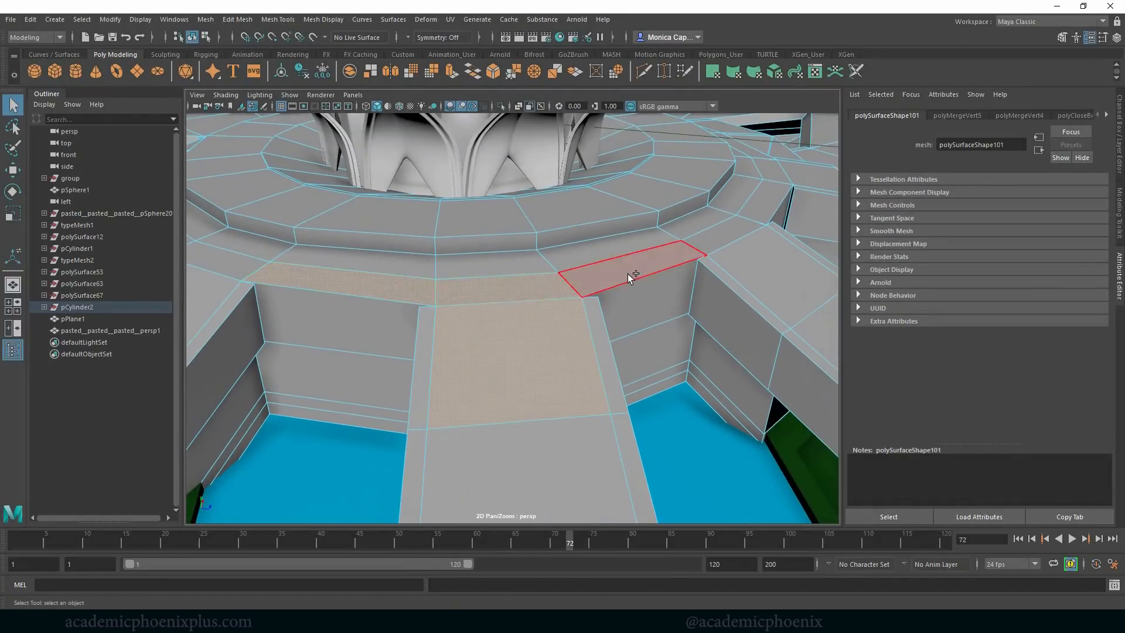
{"action": "left_click", "coordinate": [524, 455], "text": "shift"}
- Try extruding the selected walkway and ring faces upward about 197 units, inspect the junction, and undo the extrusion
{"action": "right_click_drag", "start_coordinate": [585, 278], "coordinate": [455, 251], "text": "alt"}
{"action": "key", "text": "ctrl+e"}
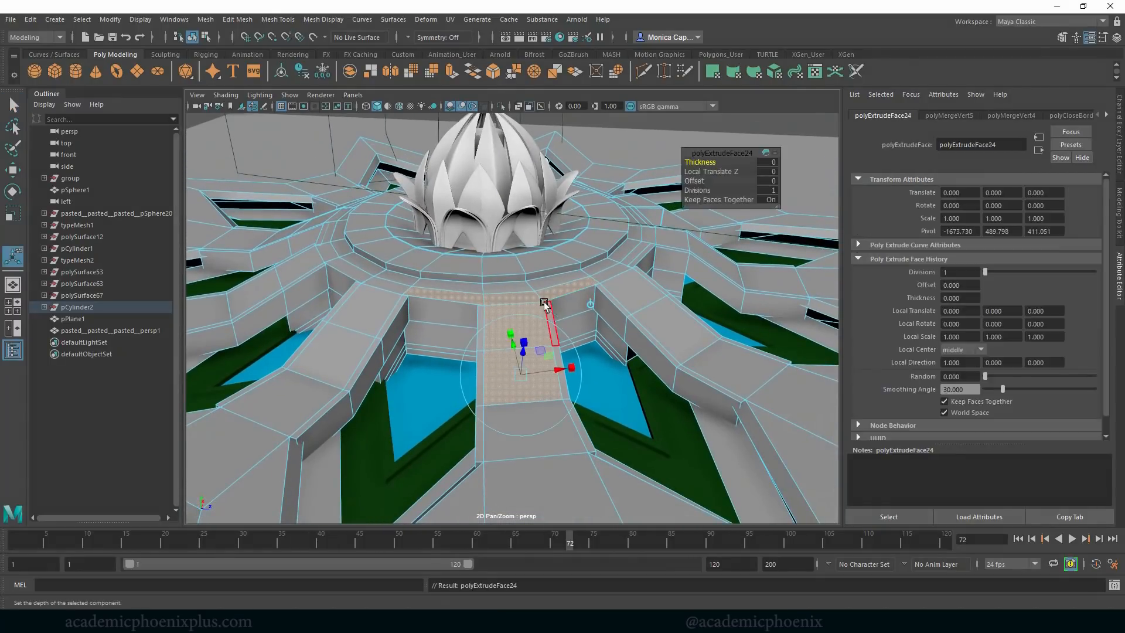
{"action": "left_click_drag", "start_coordinate": [520, 355], "coordinate": [456, 310]}
{"action": "right_click_drag", "start_coordinate": [456, 310], "coordinate": [809, 334], "text": "alt"}
{"action": "left_click_drag", "start_coordinate": [607, 334], "coordinate": [625, 324], "text": "alt"}
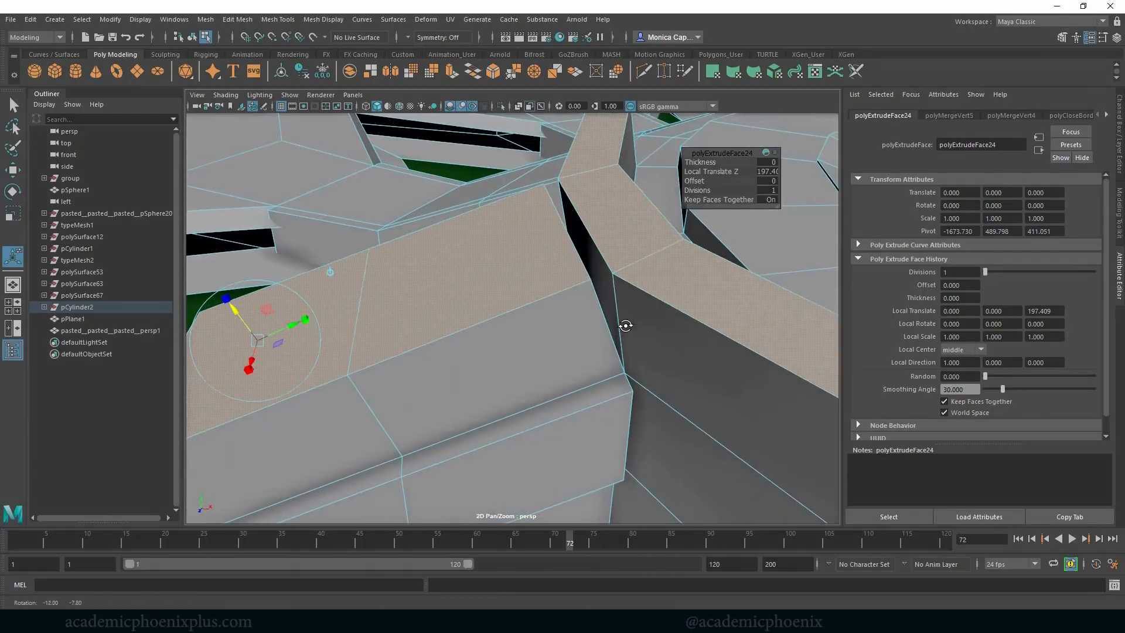
{"action": "key", "text": "ctrl+z"}
- Select the walkway's top face from beneath the base, try raising it about 44 units, and undo the move
{"action": "left_click_drag", "start_coordinate": [643, 377], "coordinate": [522, 301], "text": "alt"}
{"action": "key", "text": "F8"}
{"action": "left_click", "coordinate": [692, 310]}
{"action": "left_click_drag", "start_coordinate": [708, 311], "coordinate": [673, 301], "text": "alt"}
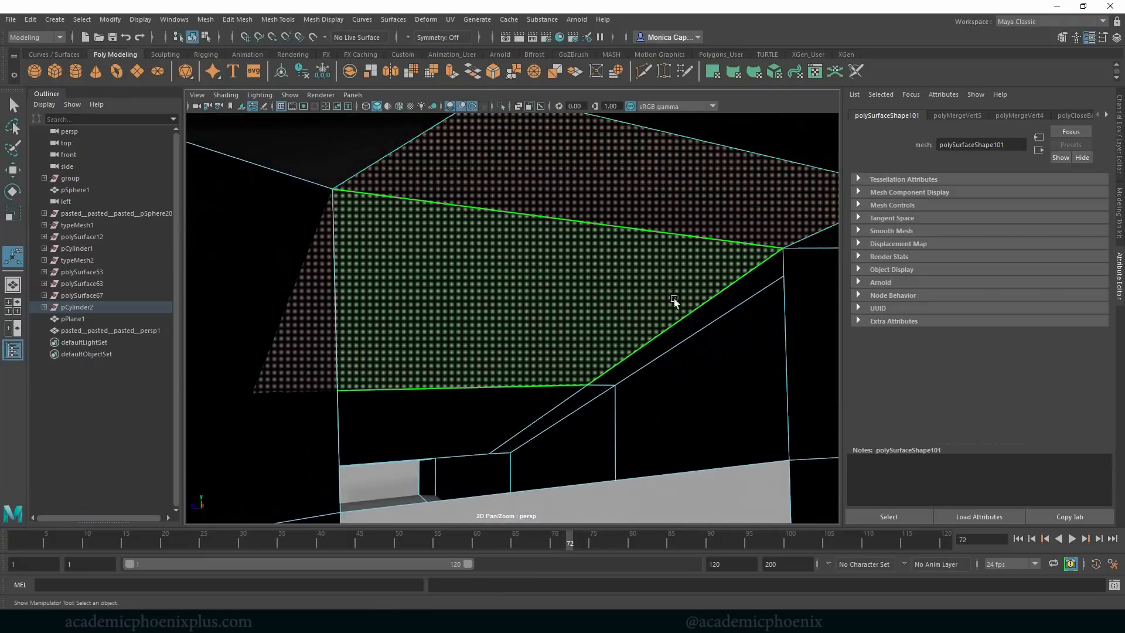
{"action": "key", "text": "w"}
{"action": "left_click_drag", "start_coordinate": [497, 267], "coordinate": [508, 223], "text": "shift"}
{"action": "key", "text": "ctrl+z"}
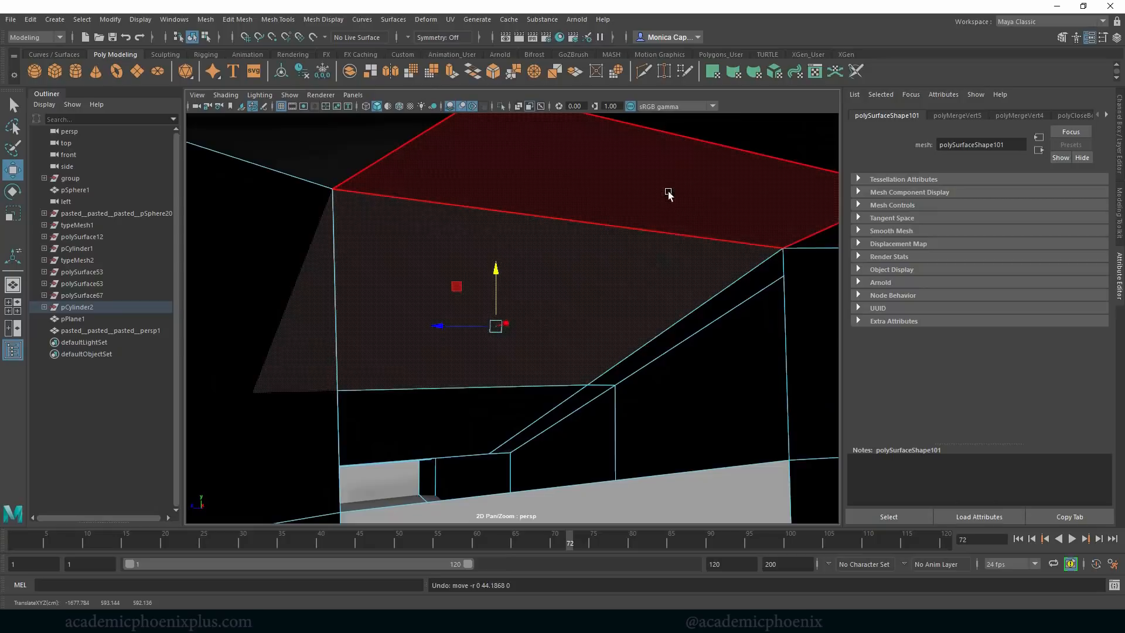
- Try moving the ring face and an edge at the walkway junction to test their connection, and undo the moves
{"action": "left_click", "coordinate": [668, 191]}
{"action": "mouse_move", "coordinate": [650, 139]}
{"action": "left_mouse_down"}
{"action": "mouse_move", "coordinate": [643, 160]}
{"action": "mouse_move", "coordinate": [647, 148]}
{"action": "left_mouse_up"}
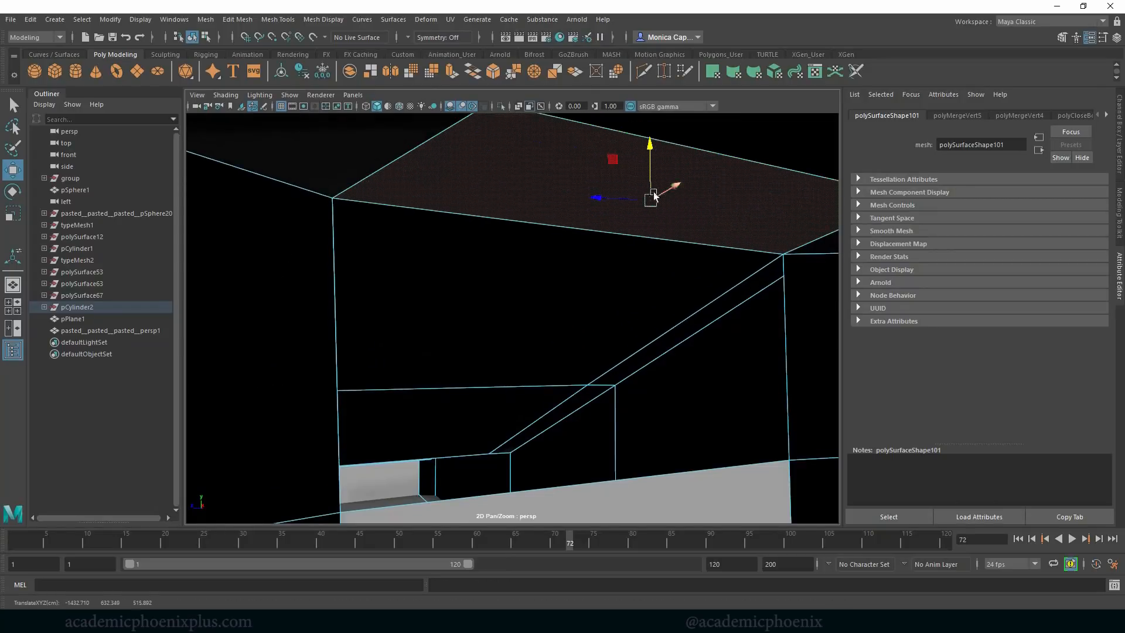
{"action": "key", "text": "ctrl+z"}
{"action": "right_click_drag", "start_coordinate": [613, 258], "coordinate": [525, 241], "text": "alt"}
{"action": "left_click_drag", "start_coordinate": [525, 241], "coordinate": [572, 276], "text": "alt"}
{"action": "right_click_drag", "start_coordinate": [609, 269], "coordinate": [608, 249]}
{"action": "left_click", "coordinate": [637, 271]}
{"action": "left_click_drag", "start_coordinate": [681, 307], "coordinate": [645, 322]}
- Select the walkway's top faces with the three ring faces at its inner end and extrude them upward about 166 units
{"action": "right_click_drag", "start_coordinate": [642, 298], "coordinate": [643, 338]}
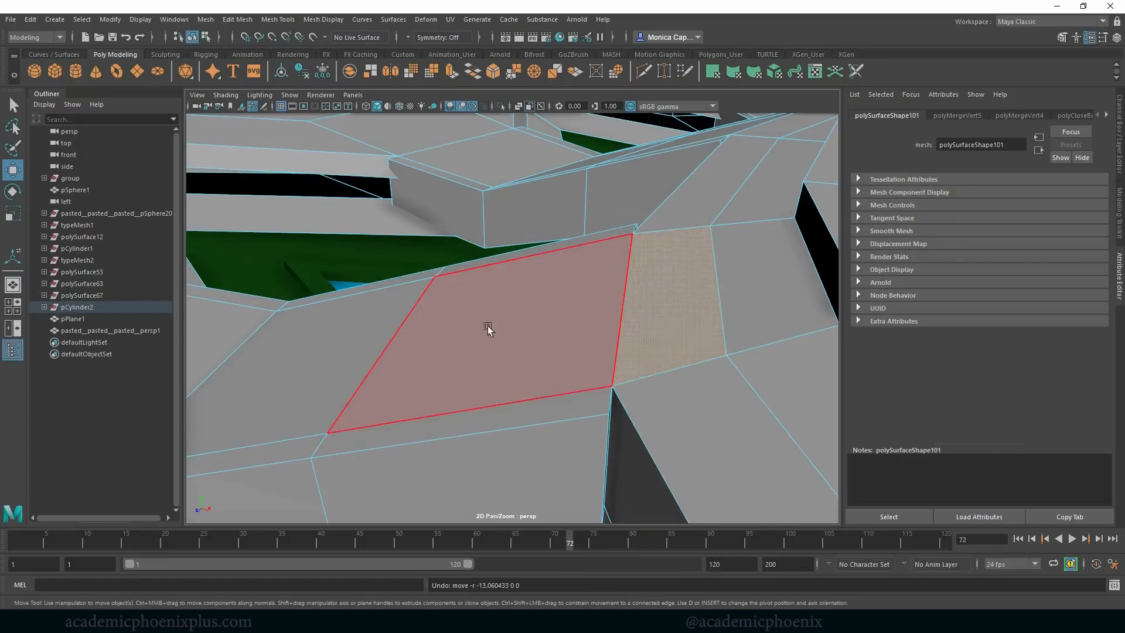
{"action": "left_click", "coordinate": [374, 334]}
{"action": "left_click", "coordinate": [492, 326], "text": "shift"}
{"action": "left_click", "coordinate": [651, 307], "text": "shift"}
{"action": "left_click", "coordinate": [698, 223], "text": "shift"}
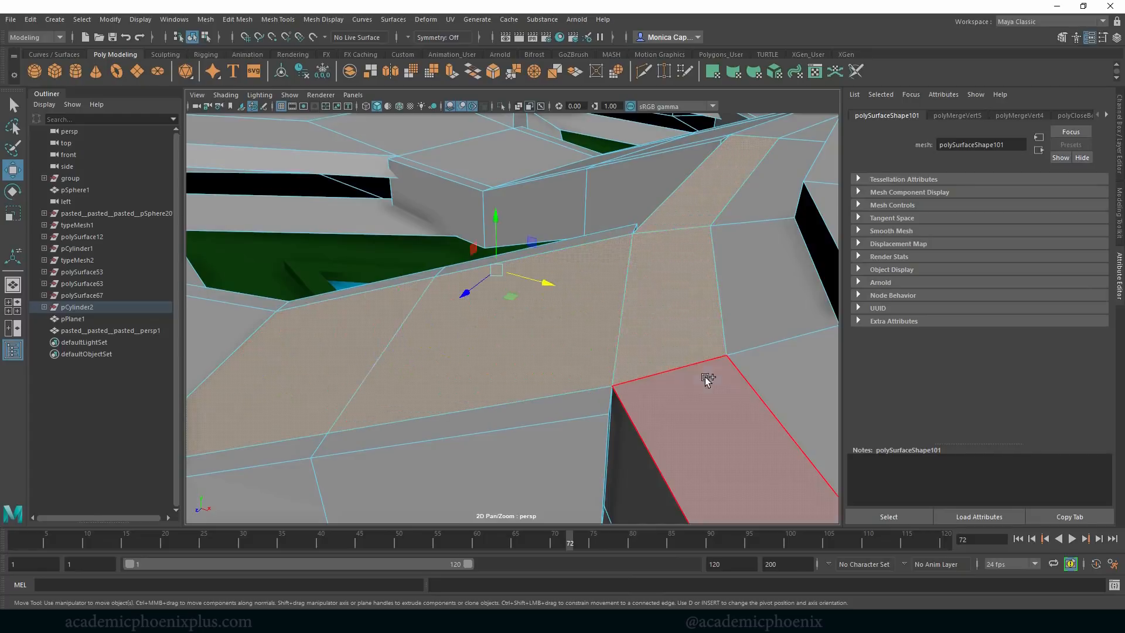
{"action": "left_click", "coordinate": [704, 378], "text": "shift"}
{"action": "right_click_drag", "start_coordinate": [620, 307], "coordinate": [406, 284], "text": "alt"}
{"action": "left_click_drag", "start_coordinate": [406, 284], "coordinate": [448, 290], "text": "alt"}
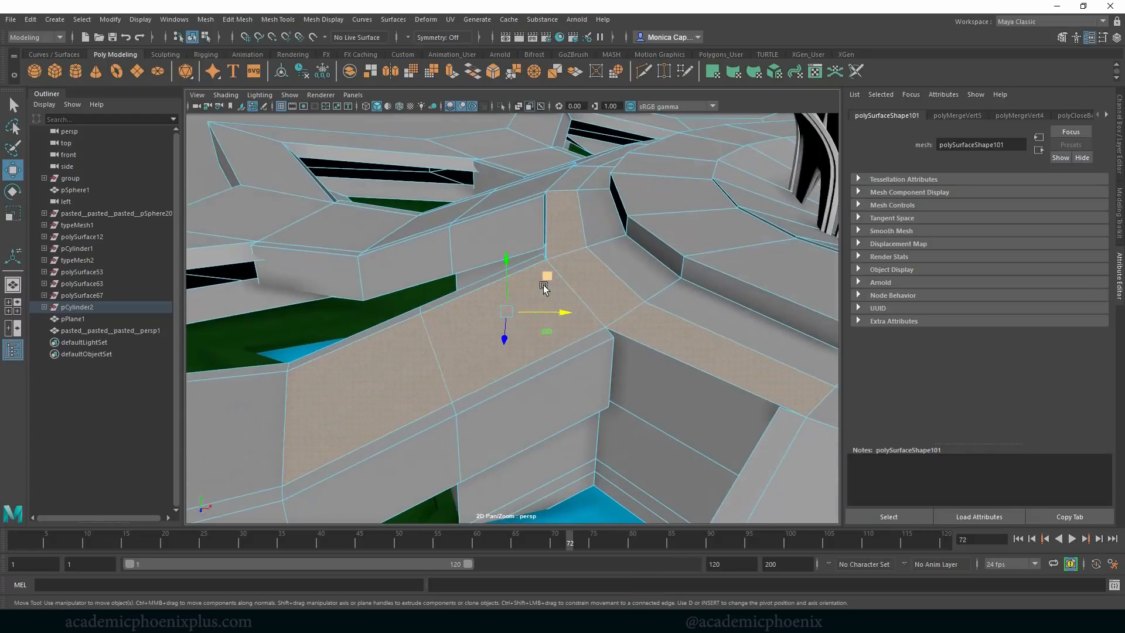
{"action": "key", "text": "ctrl+e"}
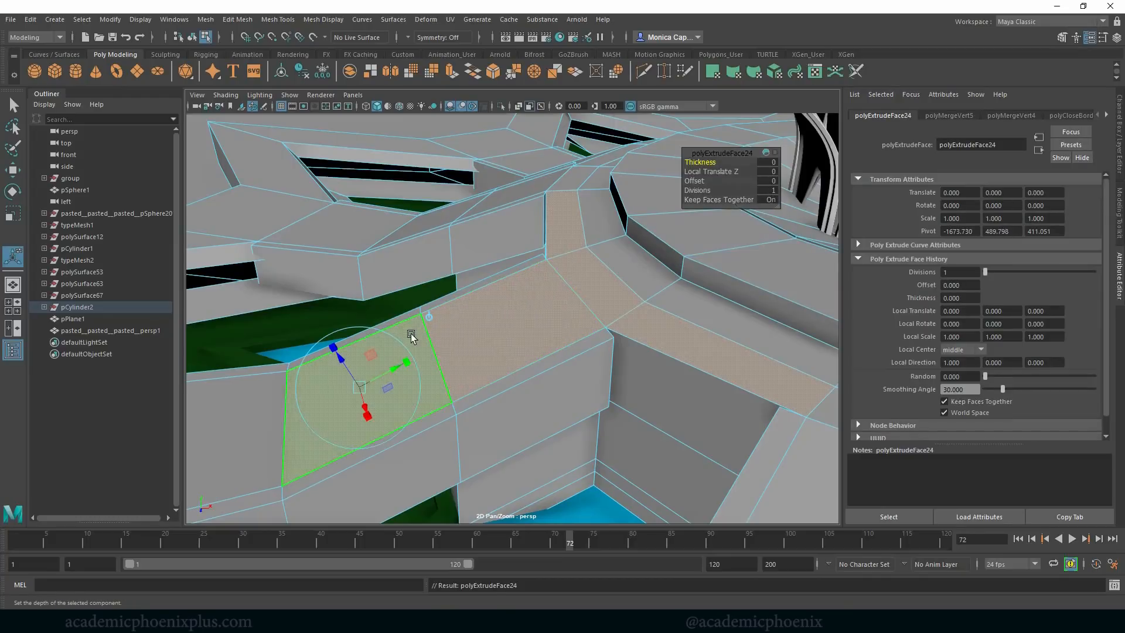
{"action": "left_click_drag", "start_coordinate": [349, 354], "coordinate": [636, 291]}
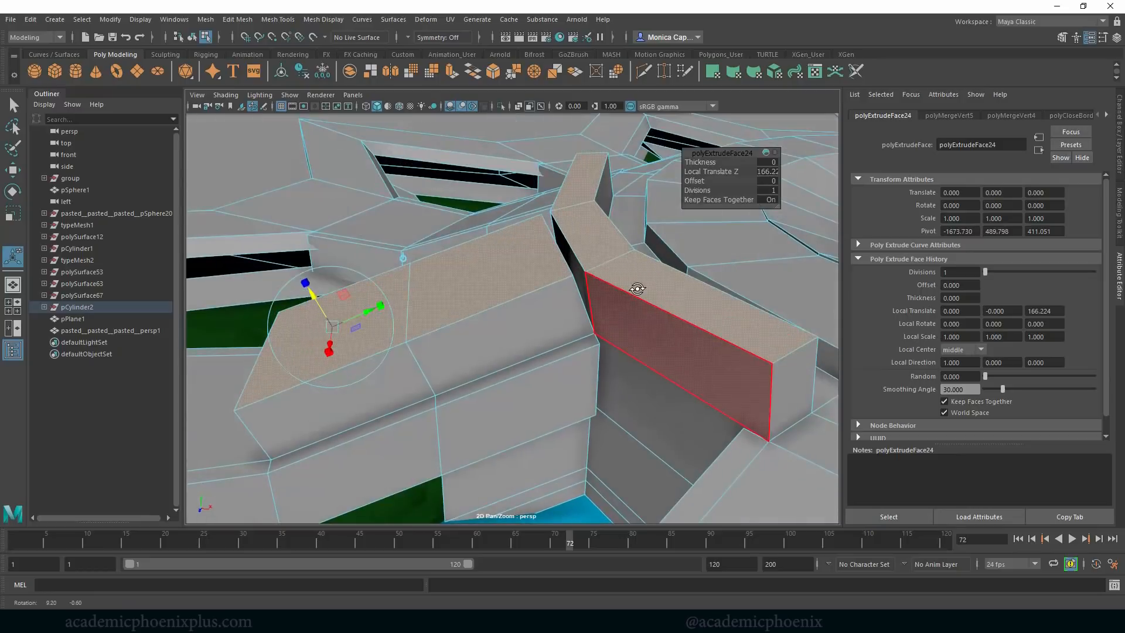
- Delete the narrow interior faces in the gap between the raised walkway and the ring section
{"action": "left_click", "coordinate": [577, 270]}
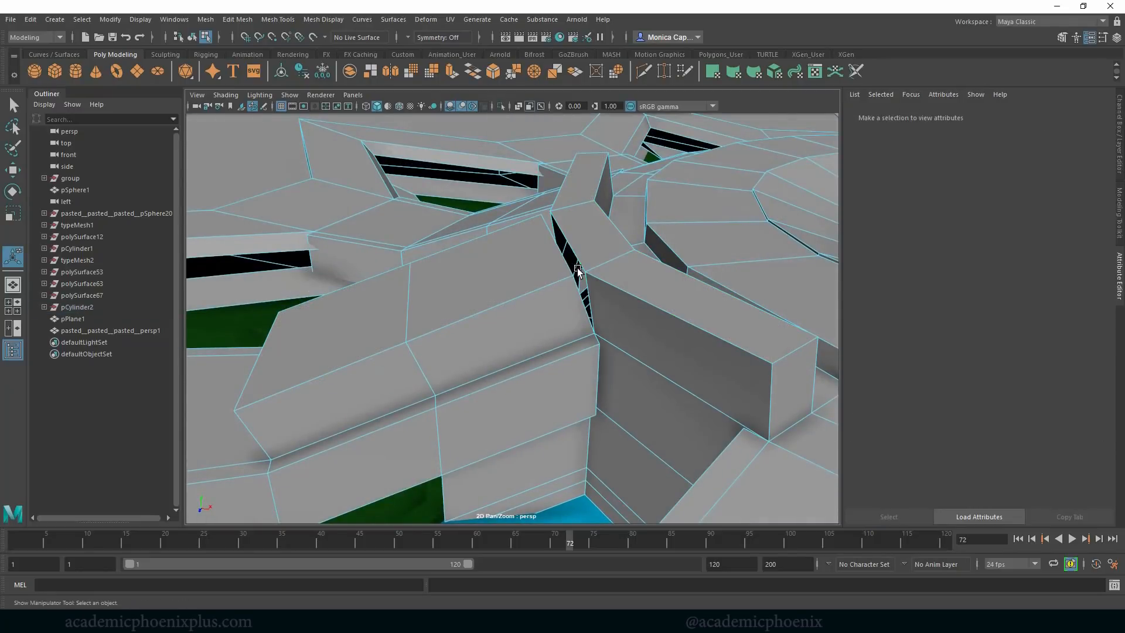
{"action": "left_click_drag", "start_coordinate": [592, 297], "coordinate": [564, 315], "text": "alt"}
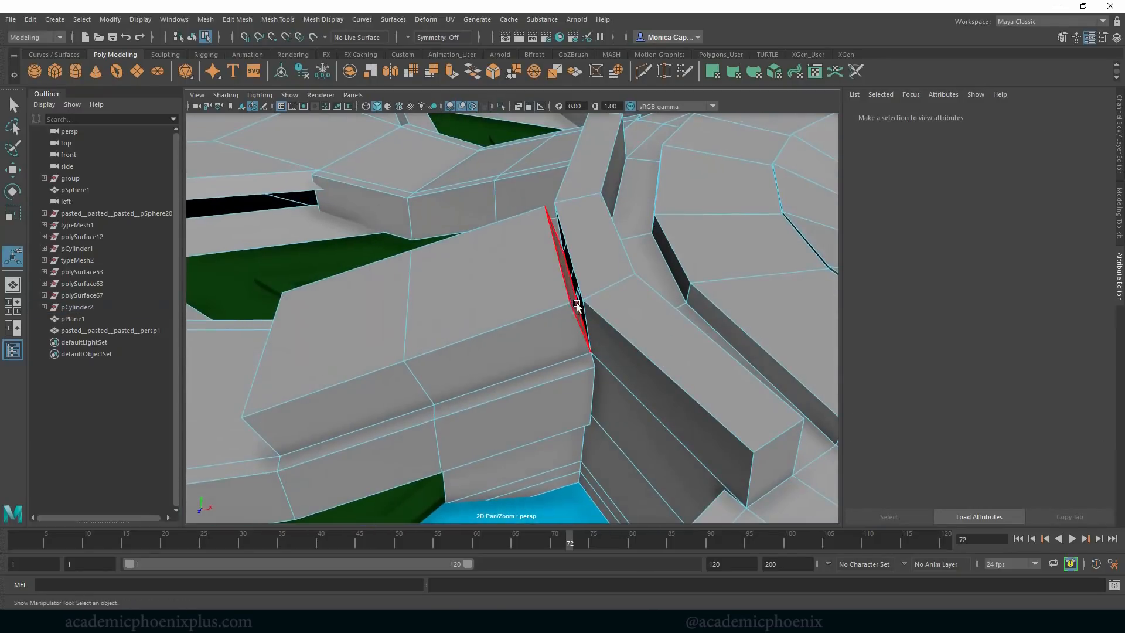
{"action": "left_click", "coordinate": [577, 304]}
{"action": "key", "text": "Delete"}
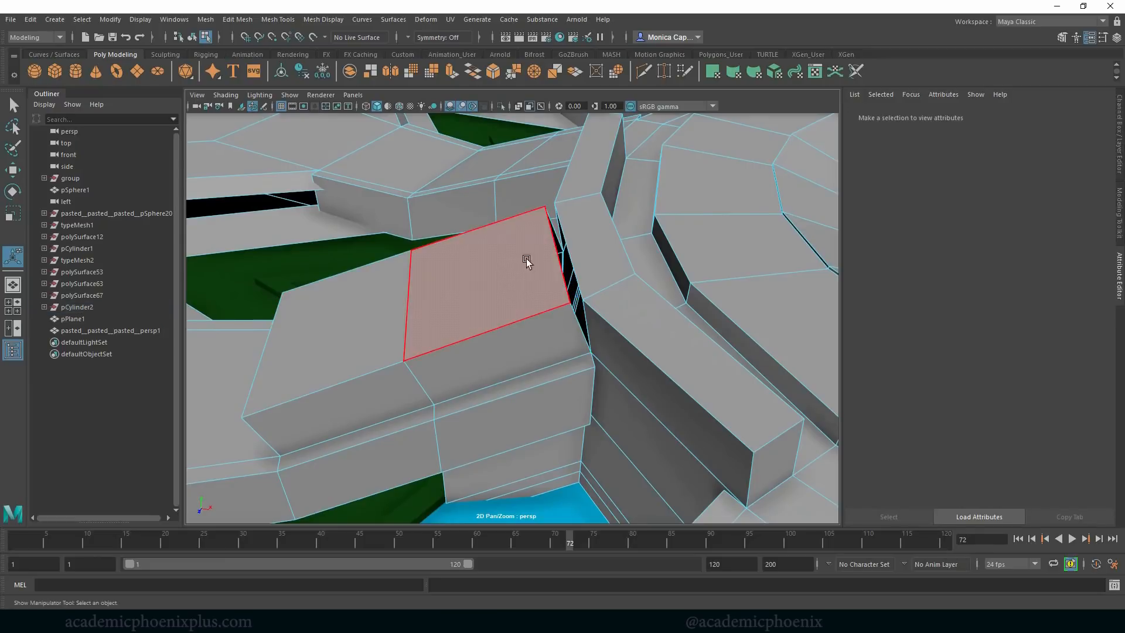
{"action": "key", "text": "ctrl+z"}
- Move the raised walkway's inner edge against the facing ring edge to close the gap, then close the Move tool settings
{"action": "right_click", "coordinate": [591, 224]}
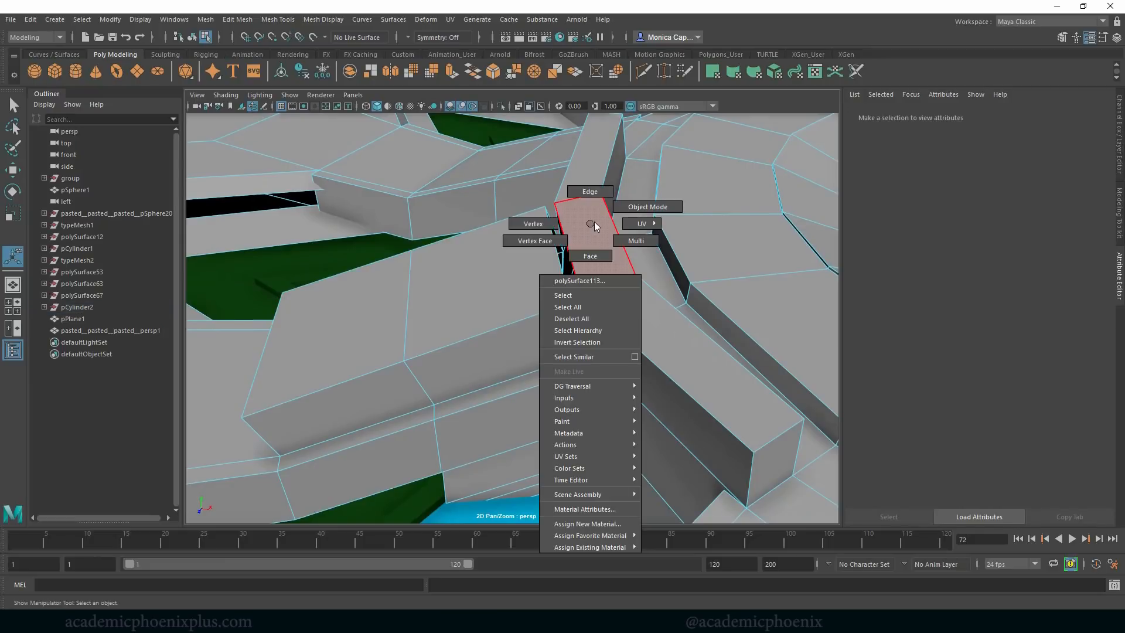
{"action": "left_click", "coordinate": [592, 192]}
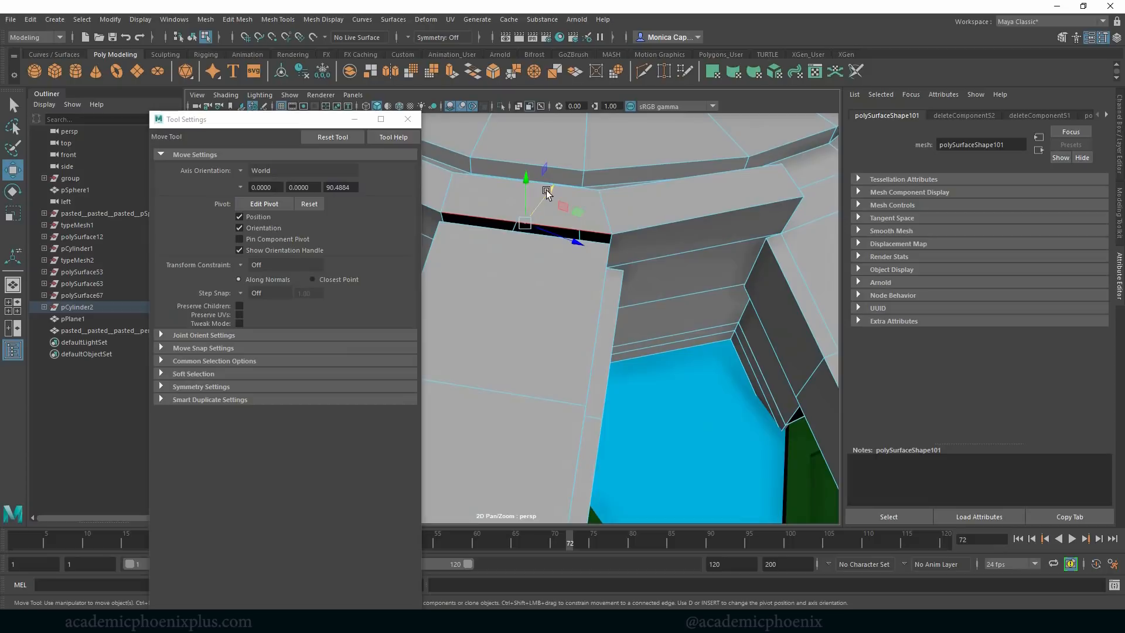
{"action": "left_click_drag", "start_coordinate": [570, 251], "coordinate": [577, 252]}
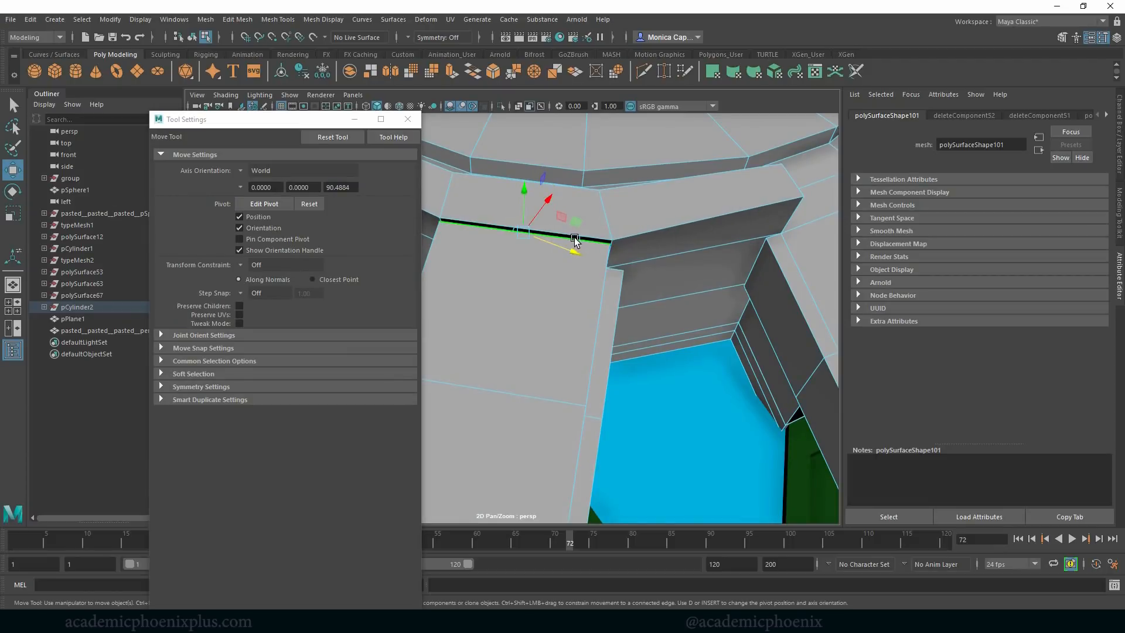
{"action": "left_click_drag", "start_coordinate": [548, 199], "coordinate": [545, 199]}
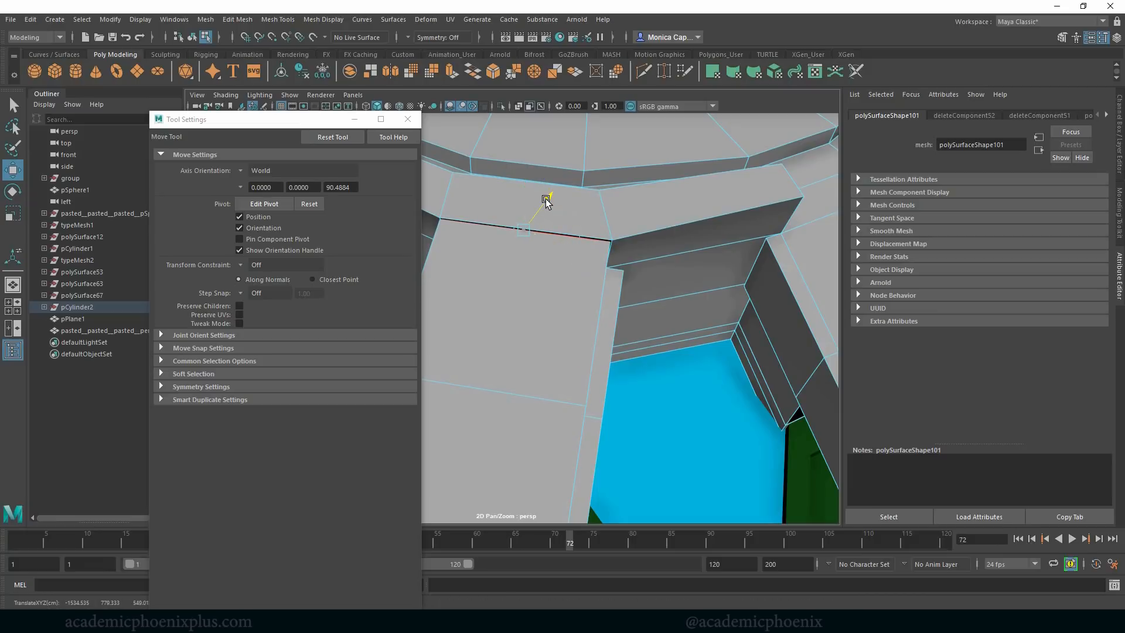
{"action": "scroll", "coordinate": [545, 200], "scroll_direction": "up", "scroll_amount": 5}
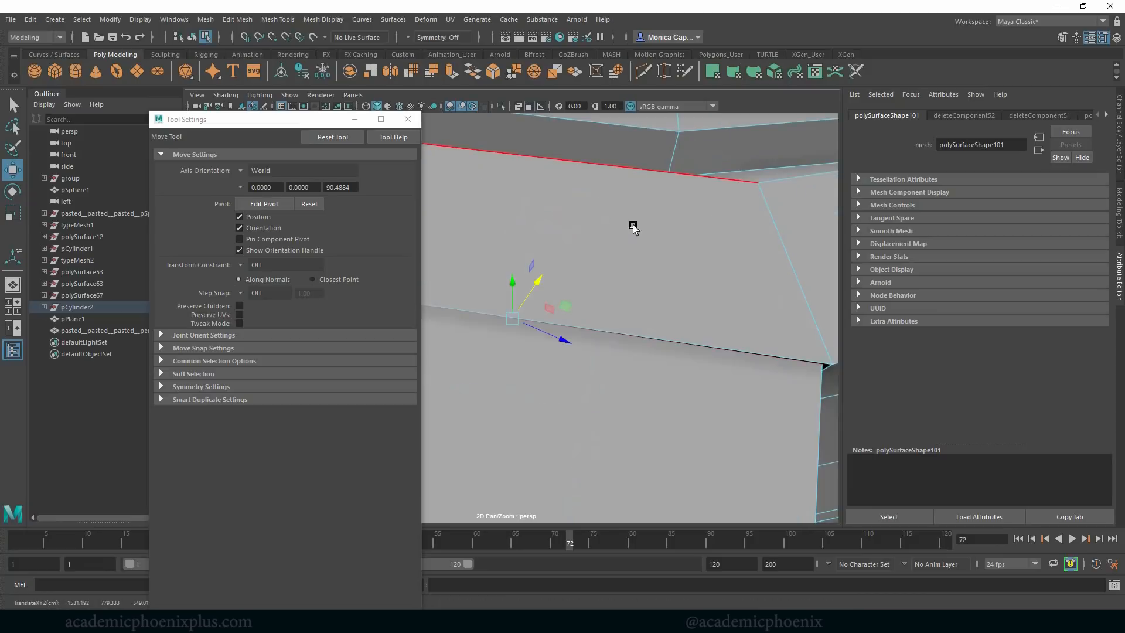
{"action": "left_click", "coordinate": [404, 125]}
- Merge the overlapping vertices to center at each of the two corners where the raised walkway meets the ring
{"action": "left_click_drag", "start_coordinate": [683, 262], "coordinate": [597, 306], "text": "alt"}
{"action": "right_click_drag", "start_coordinate": [597, 355], "coordinate": [548, 299]}
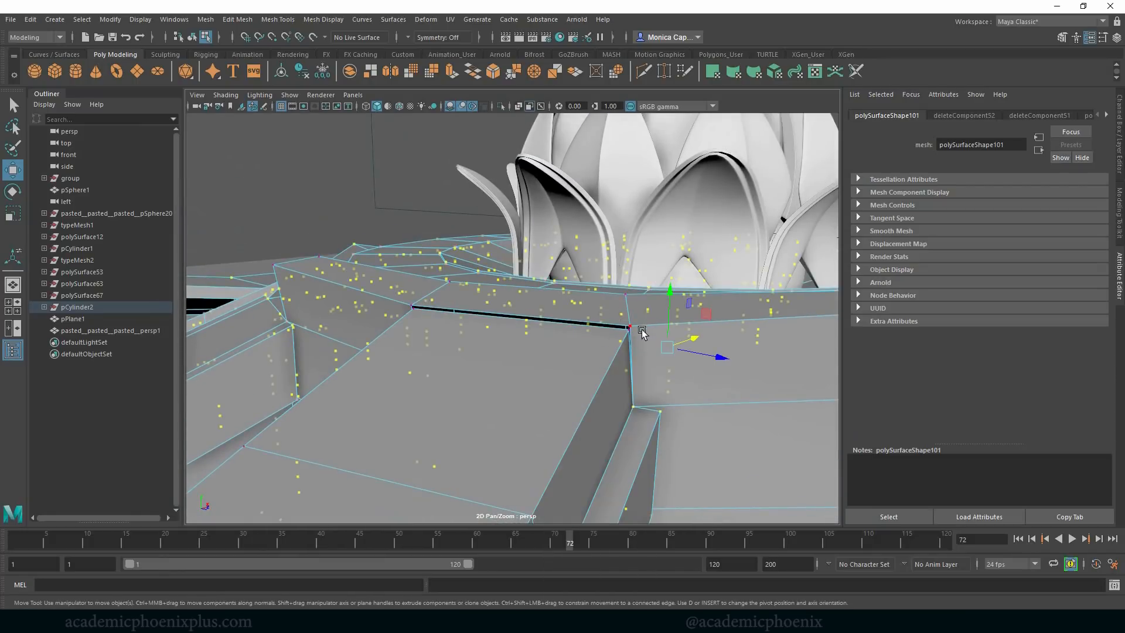
{"action": "left_click", "coordinate": [624, 324]}
{"action": "left_click_drag", "start_coordinate": [670, 339], "coordinate": [592, 351], "text": "alt"}
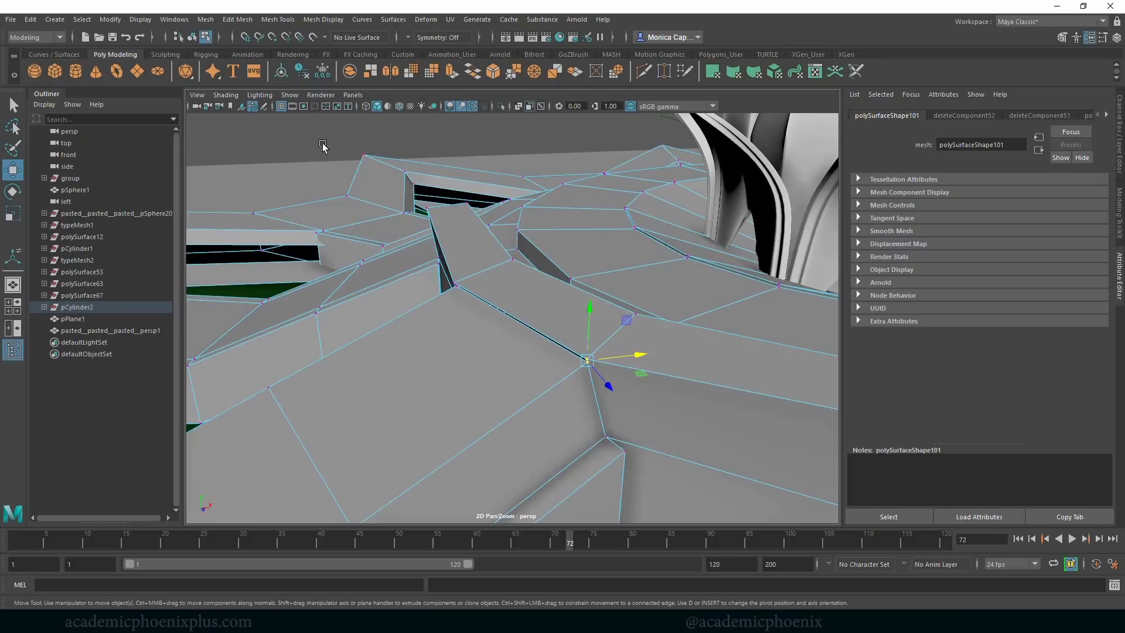
{"action": "left_click", "coordinate": [224, 21]}
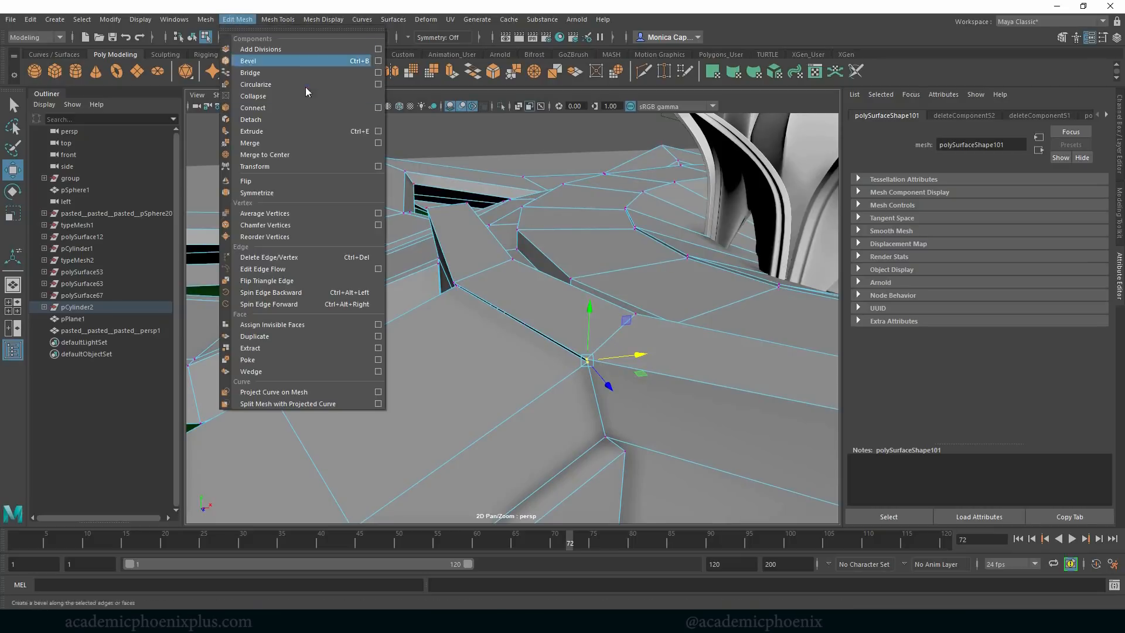
{"action": "left_click", "coordinate": [289, 154]}
{"action": "left_click_drag", "start_coordinate": [353, 202], "coordinate": [412, 345], "text": "alt"}
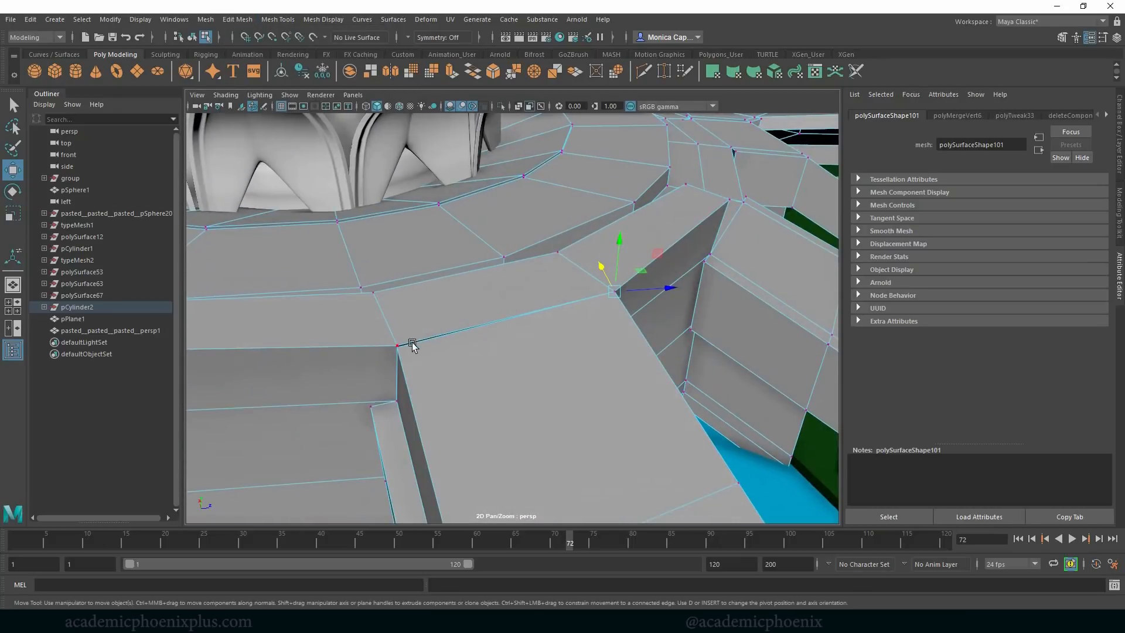
{"action": "left_click_drag", "start_coordinate": [479, 400], "coordinate": [646, 444], "text": "alt"}
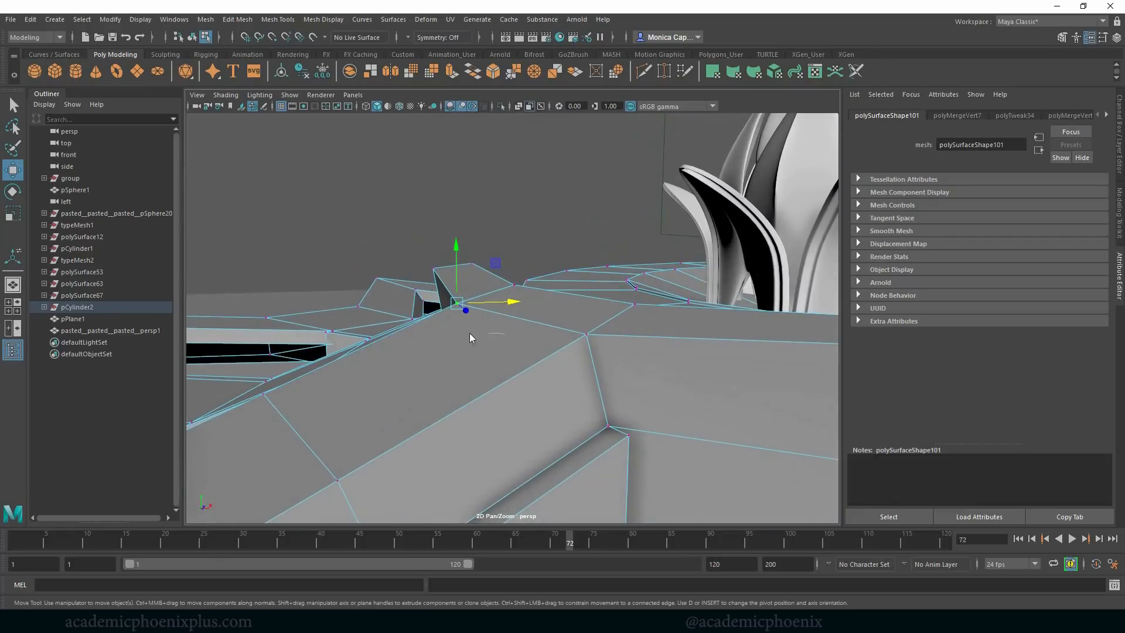
- Select the three raised ring faces and both top faces of the adjoining walkway
{"action": "right_click_drag", "start_coordinate": [562, 330], "coordinate": [503, 328], "text": "alt"}
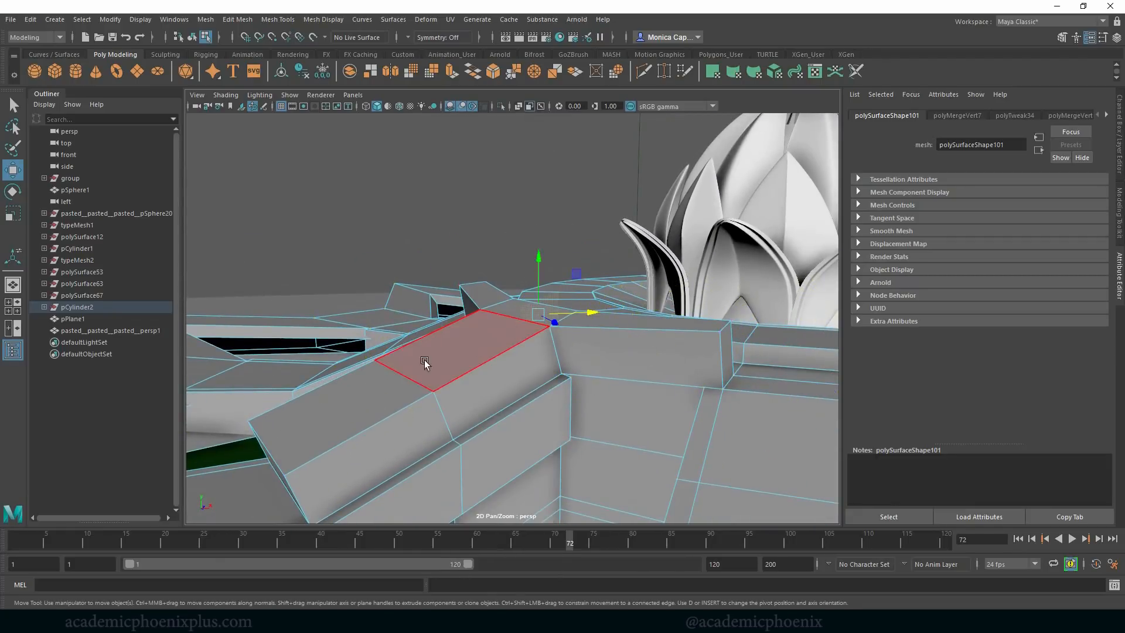
{"action": "left_click", "coordinate": [375, 397]}
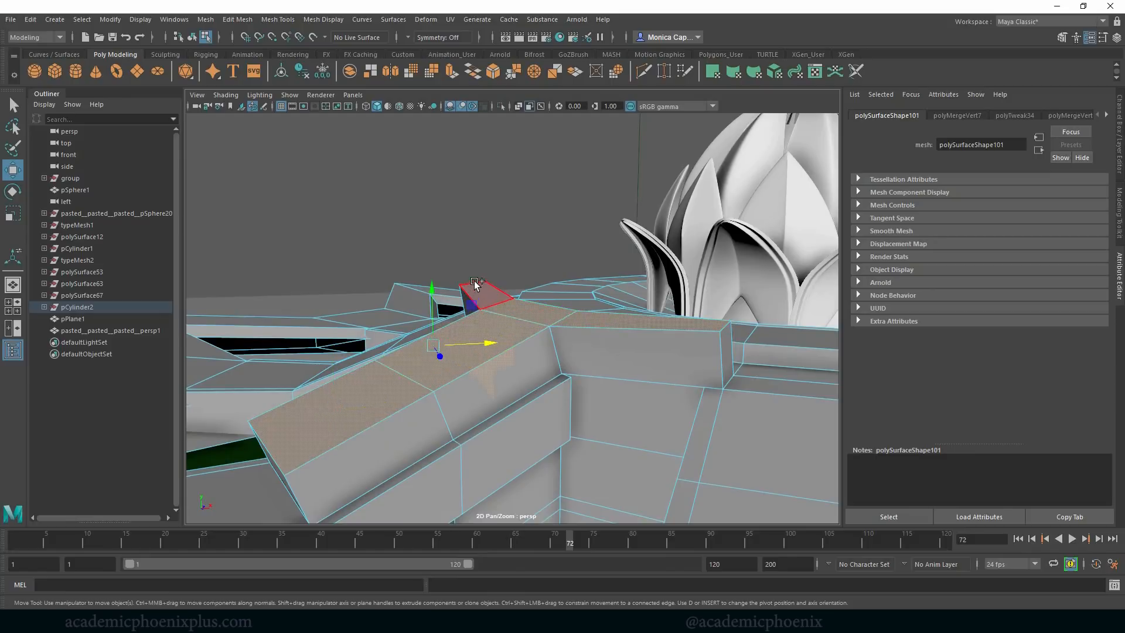
{"action": "left_click_drag", "start_coordinate": [473, 280], "coordinate": [392, 322], "text": "alt"}
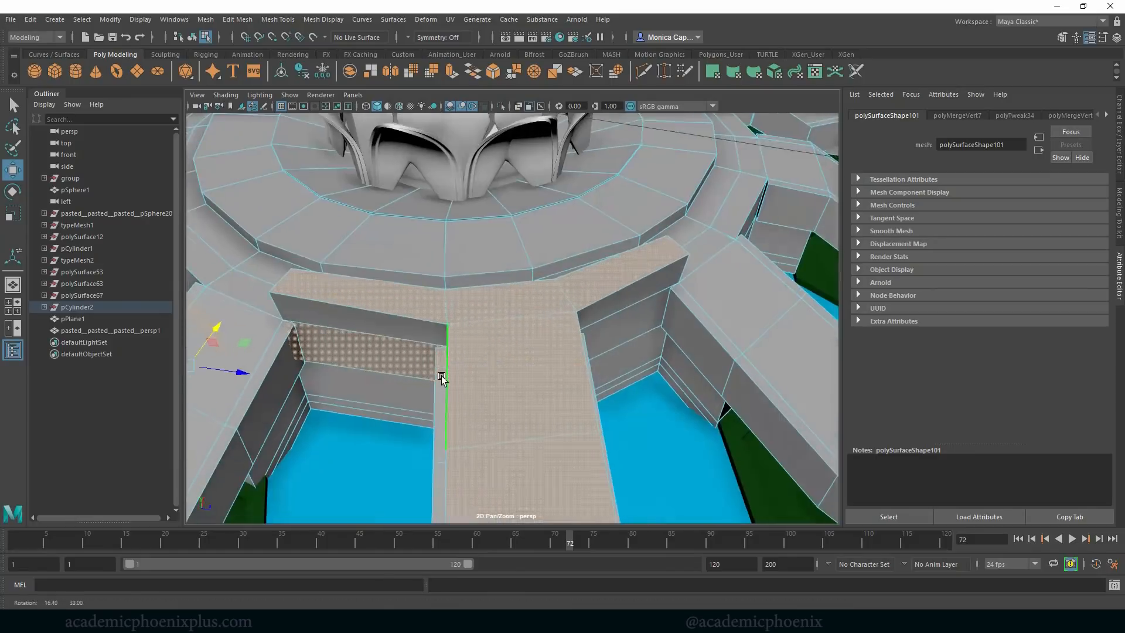
{"action": "left_click_drag", "start_coordinate": [442, 377], "coordinate": [366, 337], "text": "alt"}
{"action": "left_click", "coordinate": [404, 300]}
{"action": "left_click", "coordinate": [460, 302], "text": "shift"}
{"action": "left_click", "coordinate": [677, 252], "text": "shift"}
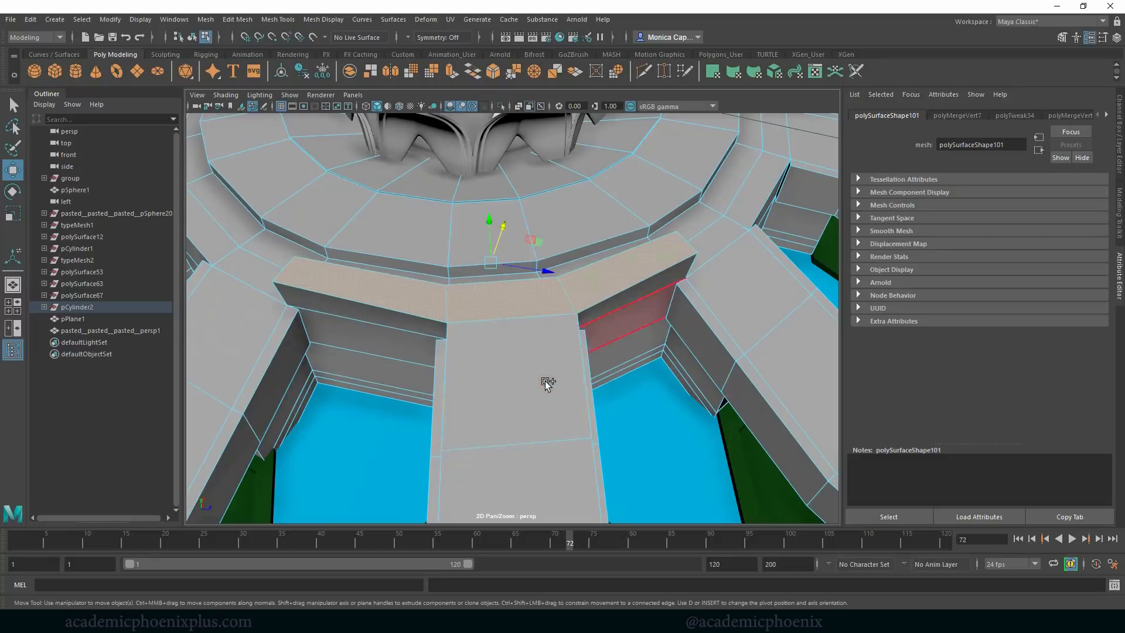
{"action": "left_click", "coordinate": [545, 384], "text": "shift"}
{"action": "left_click", "coordinate": [549, 469], "text": "shift"}
- Try extruding the selected walkway and ring faces upward about 129 units and undo the extrusion
{"action": "left_click_drag", "start_coordinate": [627, 338], "coordinate": [507, 316], "text": "alt"}
{"action": "key", "text": "ctrl+e"}
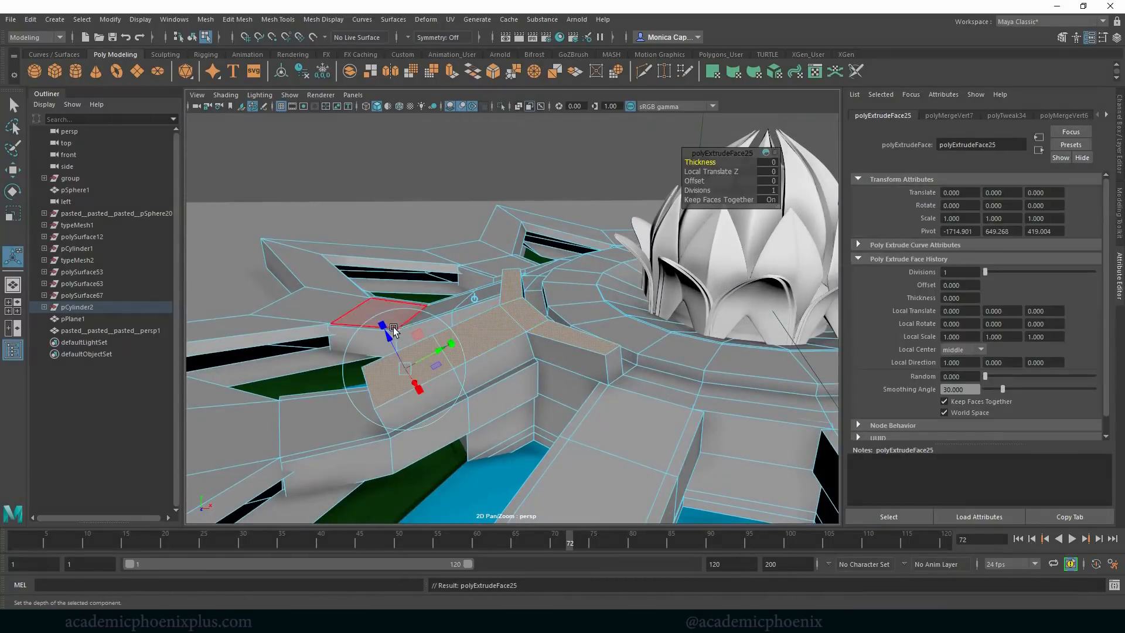
{"action": "left_click_drag", "start_coordinate": [393, 328], "coordinate": [365, 312]}
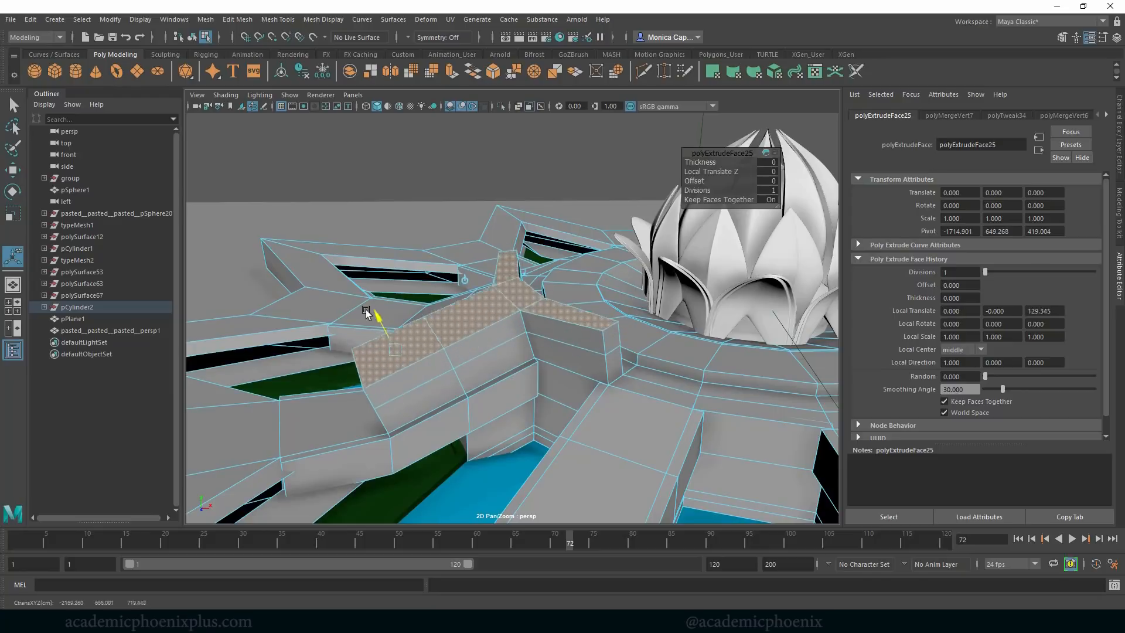
{"action": "key", "text": "ctrl+z"}
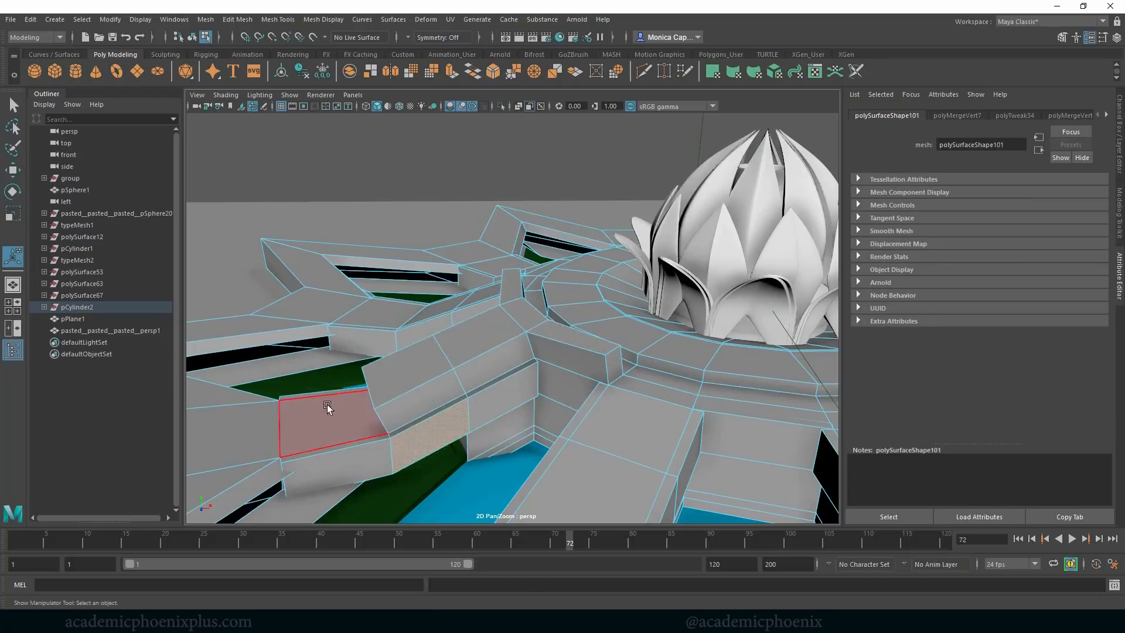
- Reselect the raised walkway and ring top faces and move them down to reduce the height of the raised section
{"action": "left_click_drag", "start_coordinate": [433, 414], "coordinate": [572, 311], "text": "alt"}
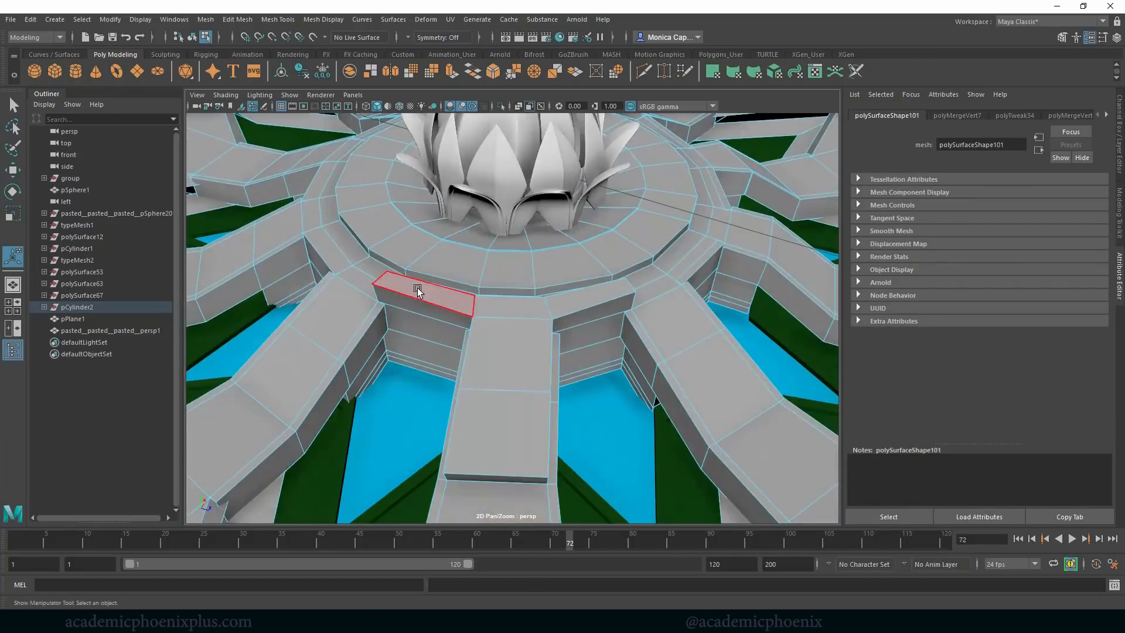
{"action": "left_click", "coordinate": [502, 424]}
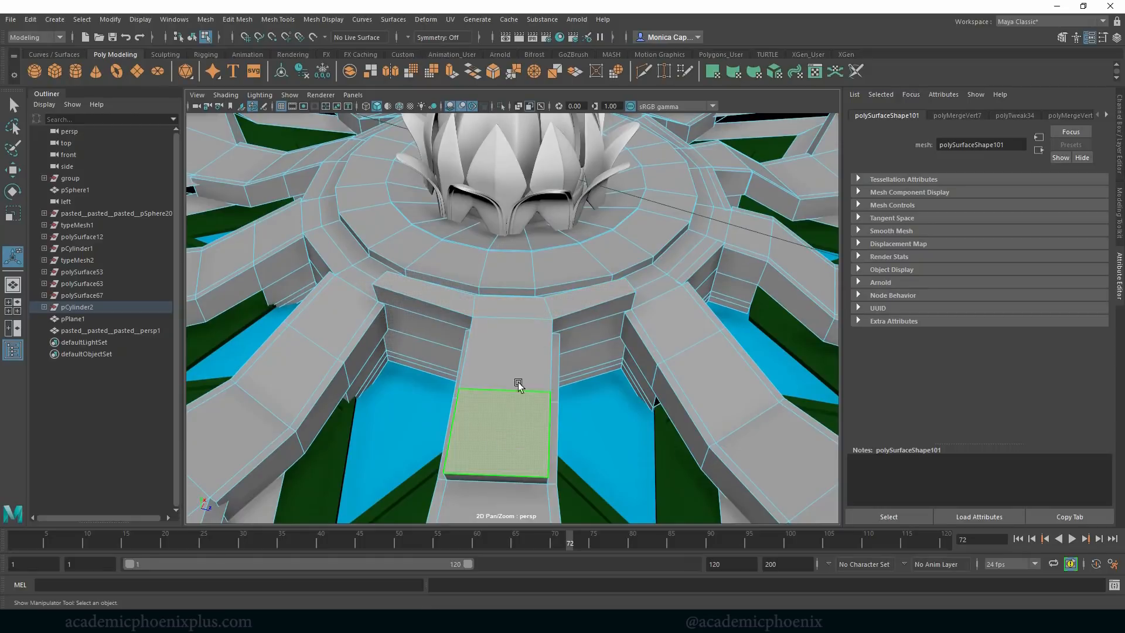
{"action": "left_click", "coordinate": [593, 302], "text": "shift"}
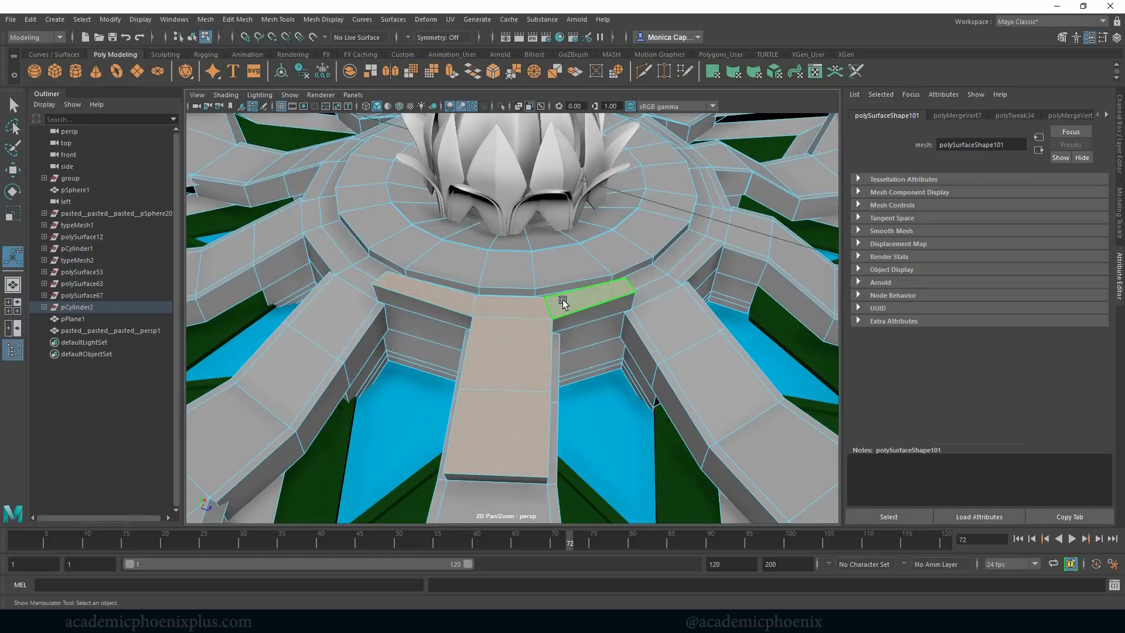
{"action": "key", "text": "w"}
{"action": "left_click_drag", "start_coordinate": [483, 304], "coordinate": [519, 340]}
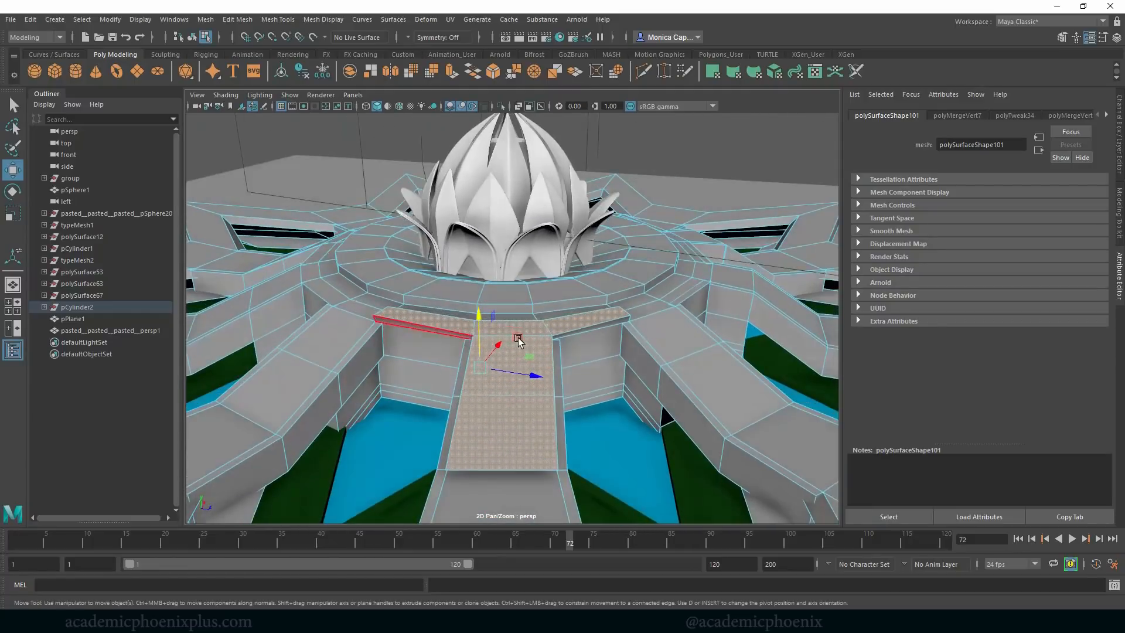
- Insert an edge loop through the ring section beside the walkway, close to the walkway's inner corner
{"action": "left_click", "coordinate": [563, 358]}
{"action": "left_click", "coordinate": [585, 352]}
{"action": "right_click_drag", "start_coordinate": [588, 338], "coordinate": [726, 430], "text": "alt"}
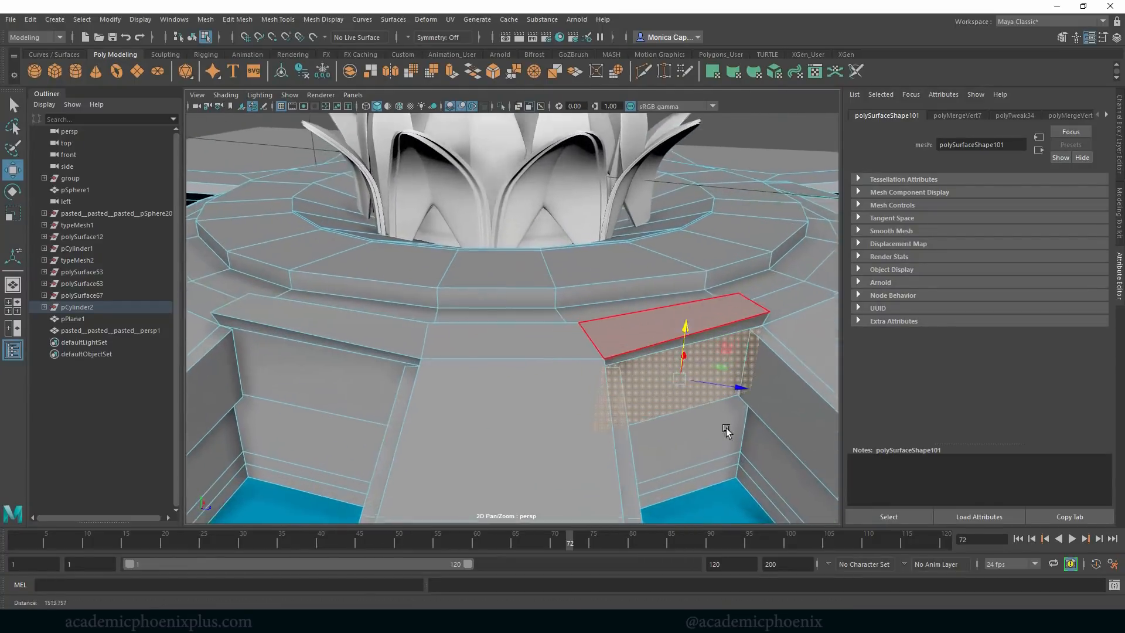
{"action": "middle_click_drag", "start_coordinate": [725, 429], "coordinate": [620, 385], "text": "alt"}
{"action": "left_click_drag", "start_coordinate": [525, 334], "coordinate": [544, 335], "text": "alt"}
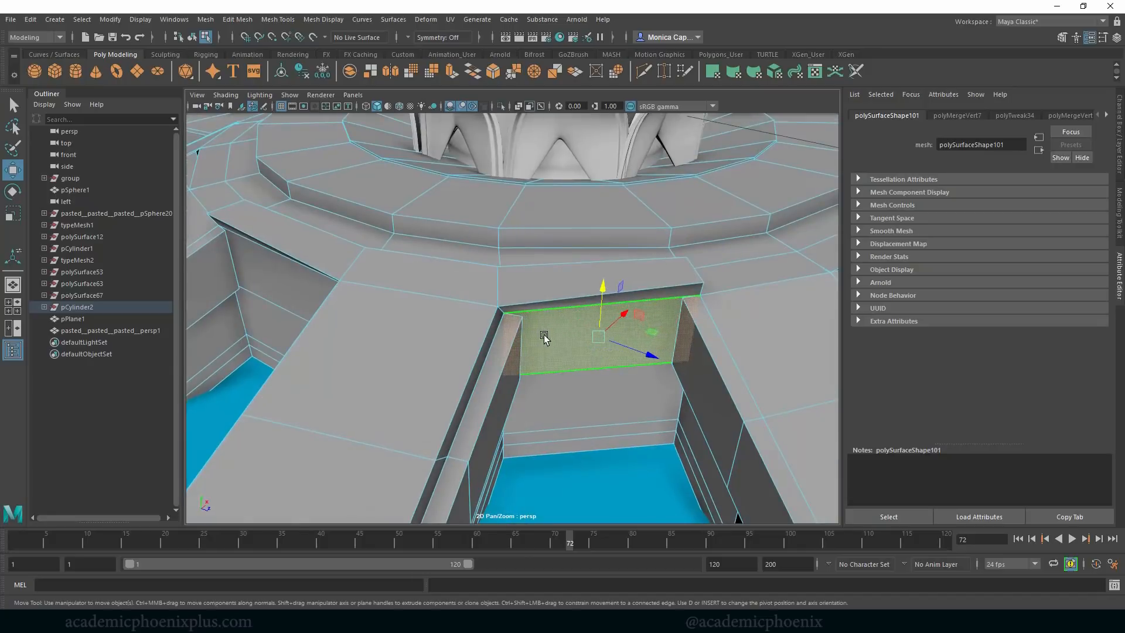
{"action": "right_click", "coordinate": [549, 317], "text": "shift"}
{"action": "left_click", "coordinate": [532, 317]}
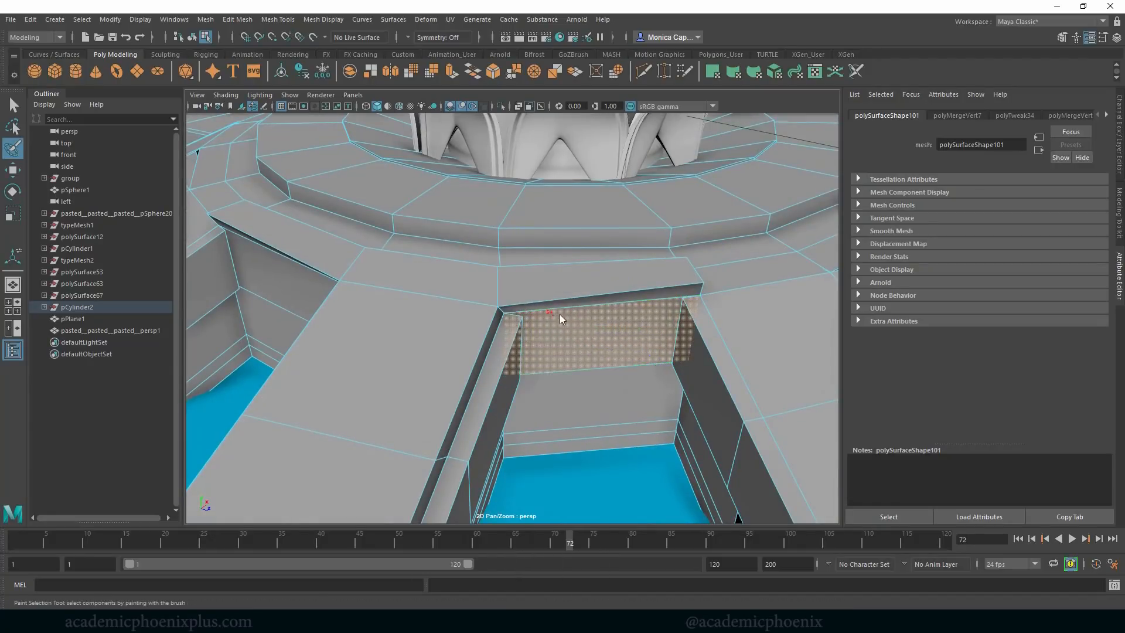
{"action": "right_click_drag", "start_coordinate": [587, 309], "coordinate": [514, 306]}
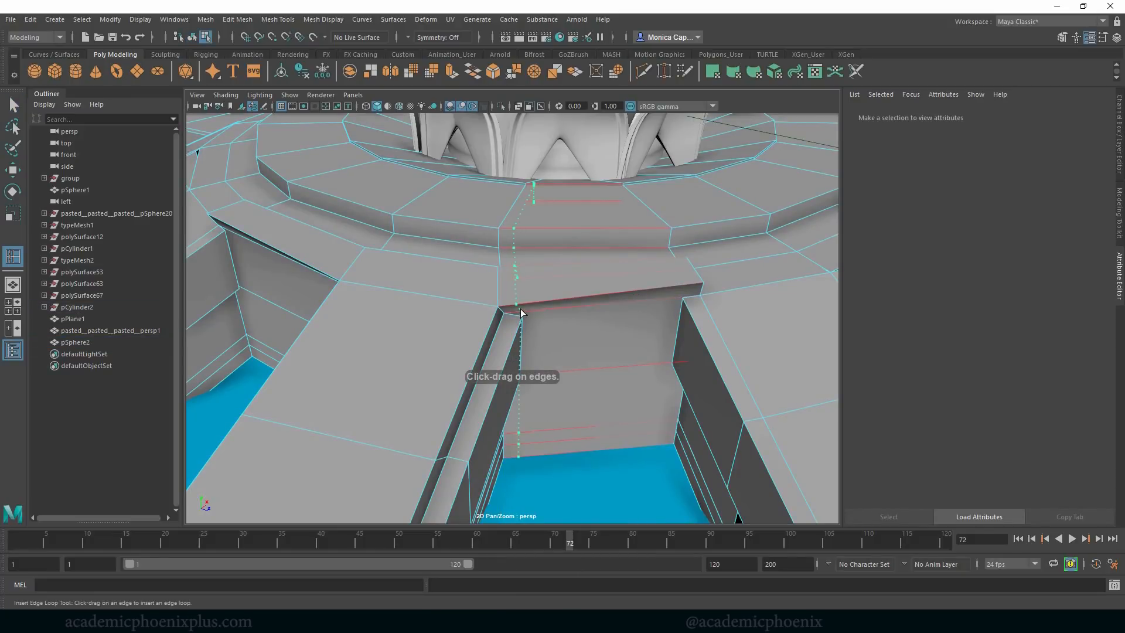
{"action": "left_click", "coordinate": [521, 320]}
{"action": "left_click_drag", "start_coordinate": [557, 376], "coordinate": [495, 371], "text": "alt"}
{"action": "key", "text": "q"}
{"action": "right_click_drag", "start_coordinate": [533, 316], "coordinate": [660, 369], "text": "alt"}
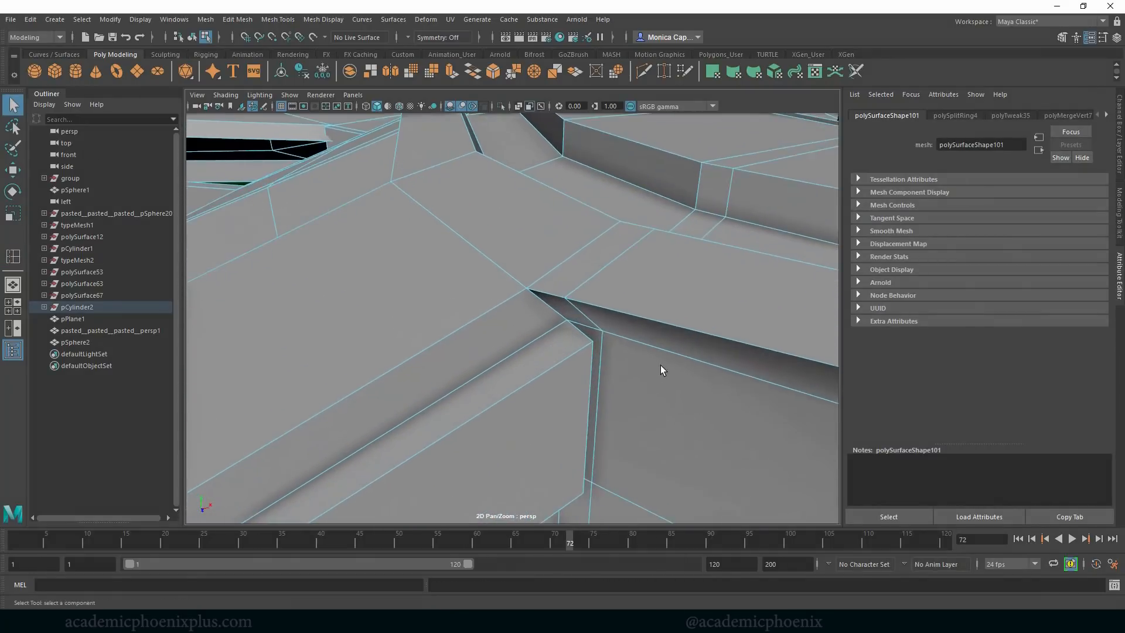
- Delete the narrow vertical side face between the raised walkway and the adjoining ring wall
{"action": "left_click_drag", "start_coordinate": [661, 369], "coordinate": [603, 357], "text": "alt"}
{"action": "middle_click_drag", "start_coordinate": [603, 357], "coordinate": [483, 269], "text": "alt"}
{"action": "right_click_drag", "start_coordinate": [518, 298], "coordinate": [520, 333]}
{"action": "left_click", "coordinate": [517, 320]}
{"action": "left_click", "coordinate": [506, 327]}
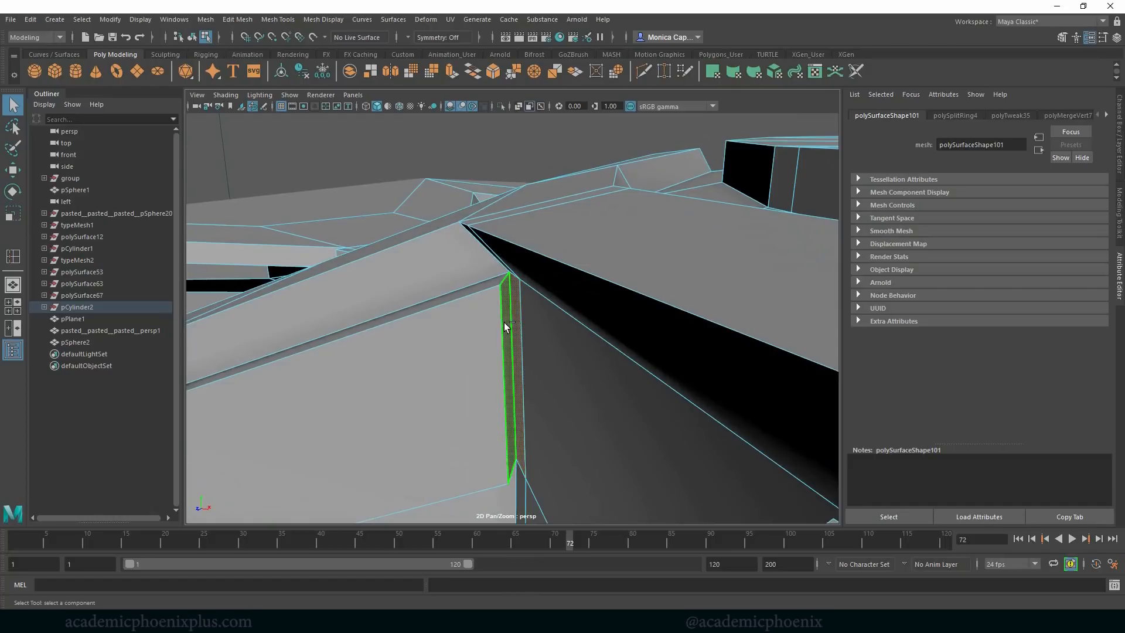
{"action": "key", "text": "Delete"}
- Snap the upper and lower corner vertices of the open strip onto the adjoining wall's vertices to close the gap
{"action": "left_click_drag", "start_coordinate": [462, 345], "coordinate": [464, 293], "text": "alt"}
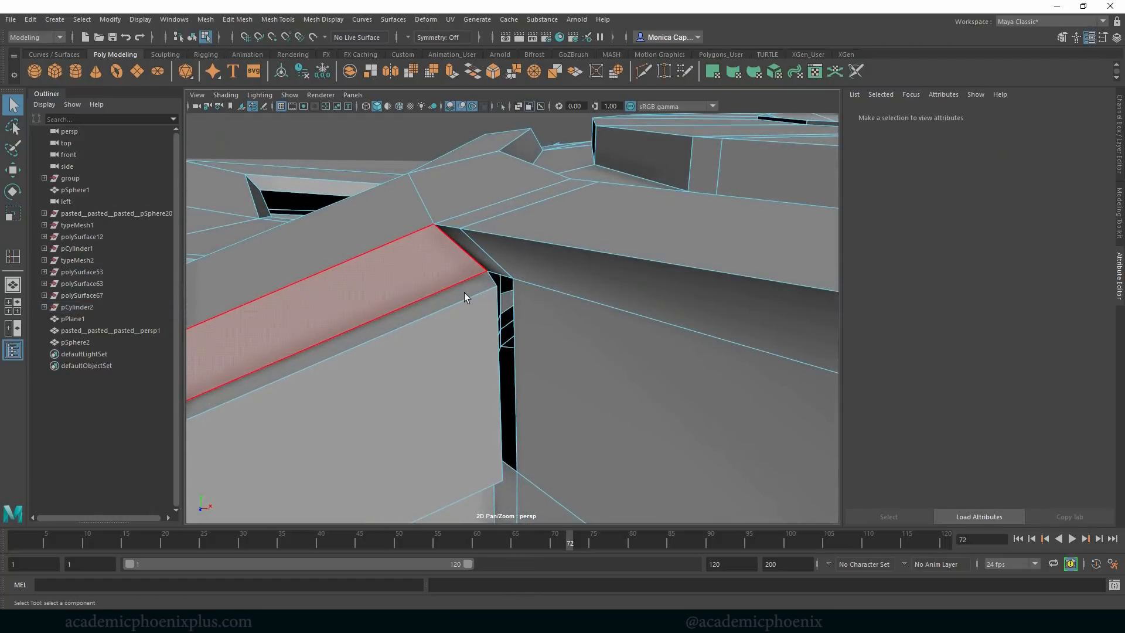
{"action": "right_click_drag", "start_coordinate": [463, 296], "coordinate": [410, 300]}
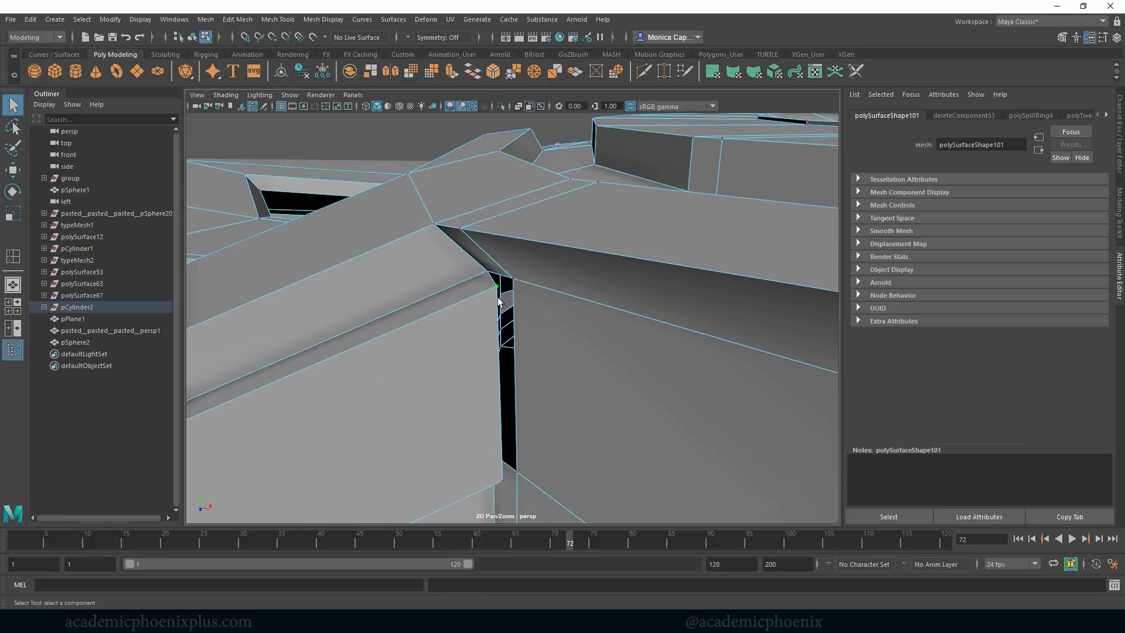
{"action": "key", "text": "w"}
{"action": "left_click_drag", "start_coordinate": [511, 280], "coordinate": [547, 382]}
{"action": "key", "text": "v"}
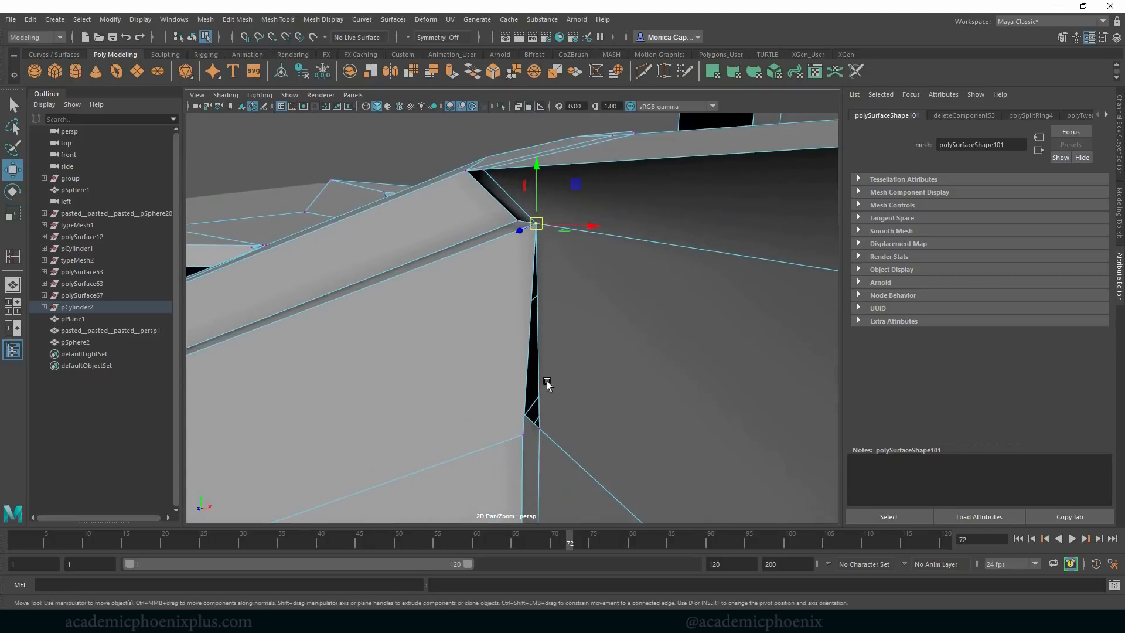
{"action": "middle_click_drag", "start_coordinate": [525, 435], "coordinate": [544, 430]}
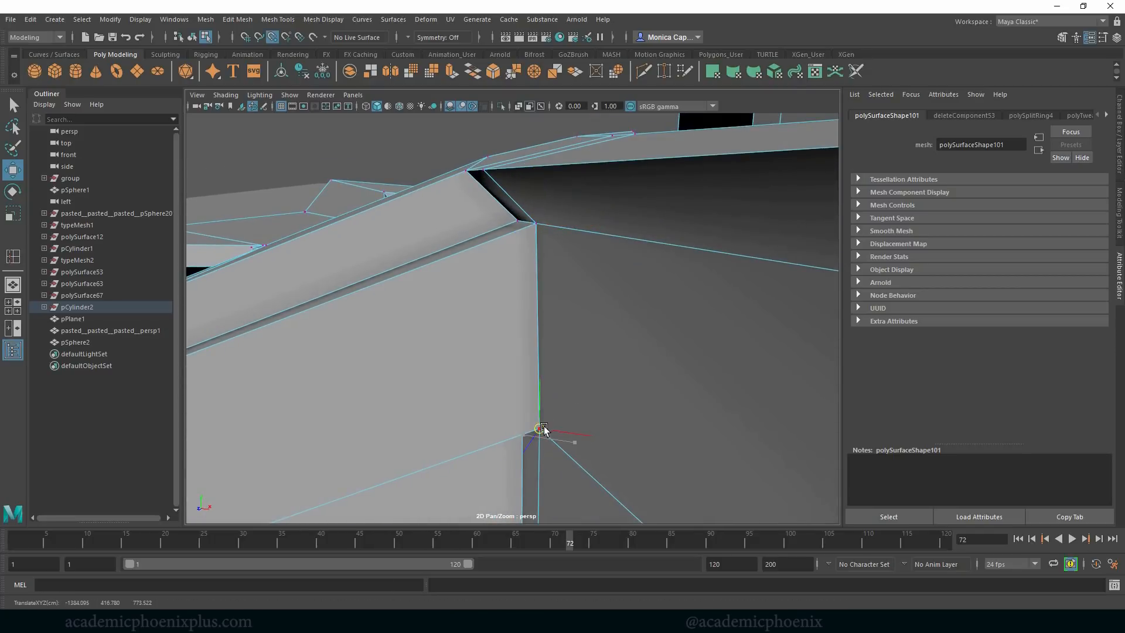
{"action": "key", "text": "ctrl+z"}
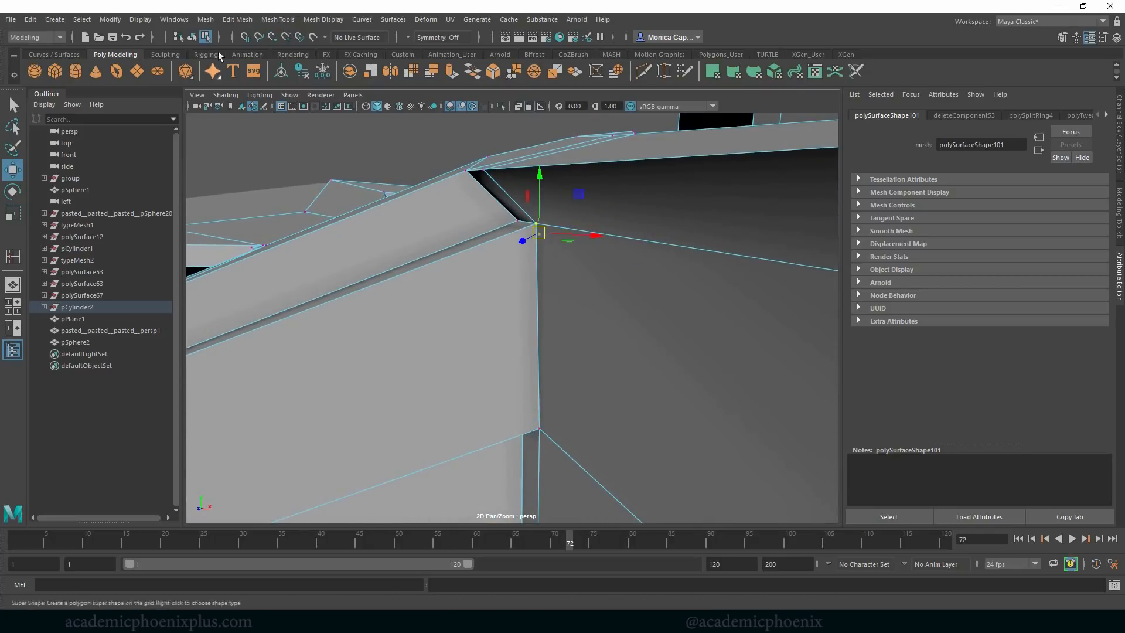
- Merge the snapped corner vertices with a 0.01 threshold and always merge for two vertices enabled, undoing any test move
{"action": "left_click", "coordinate": [238, 19]}
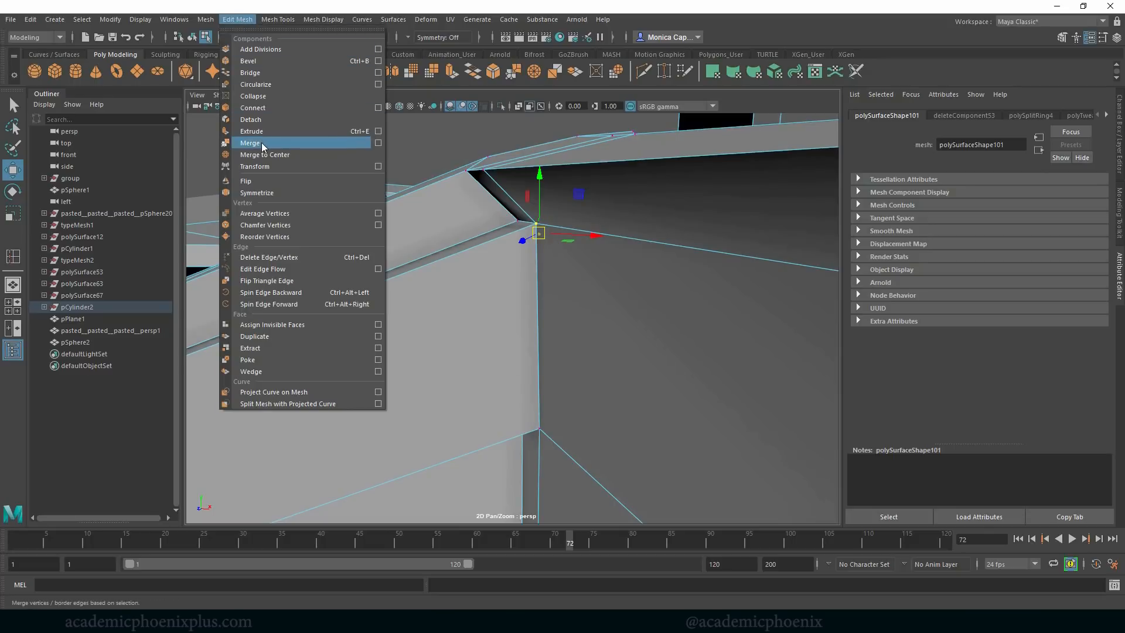
{"action": "left_click", "coordinate": [378, 143]}
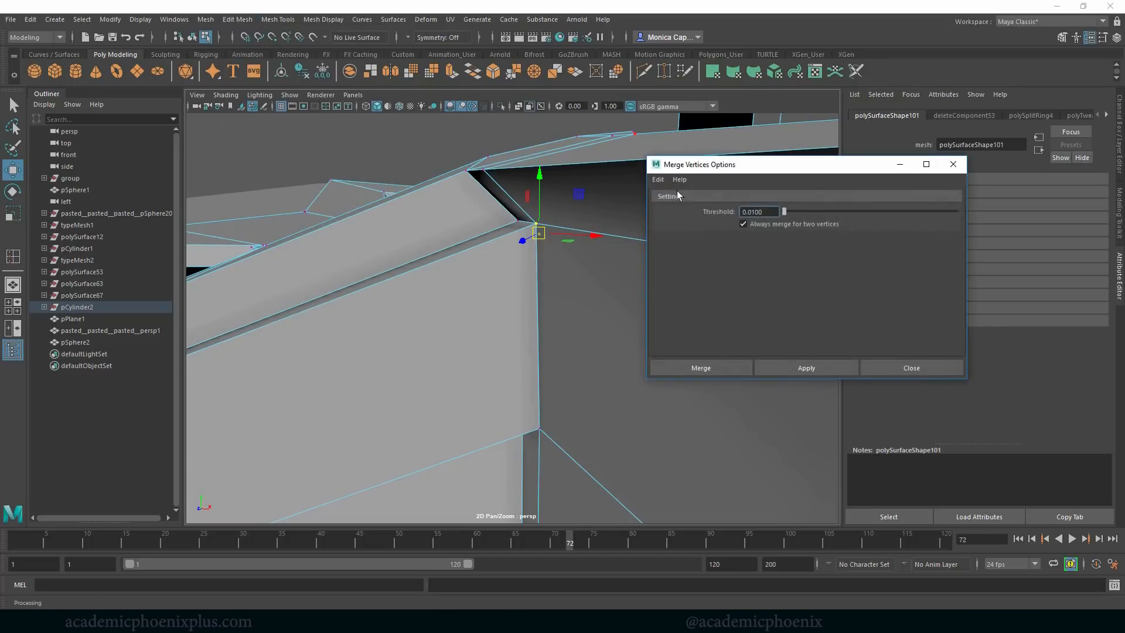
{"action": "left_click", "coordinate": [659, 179]}
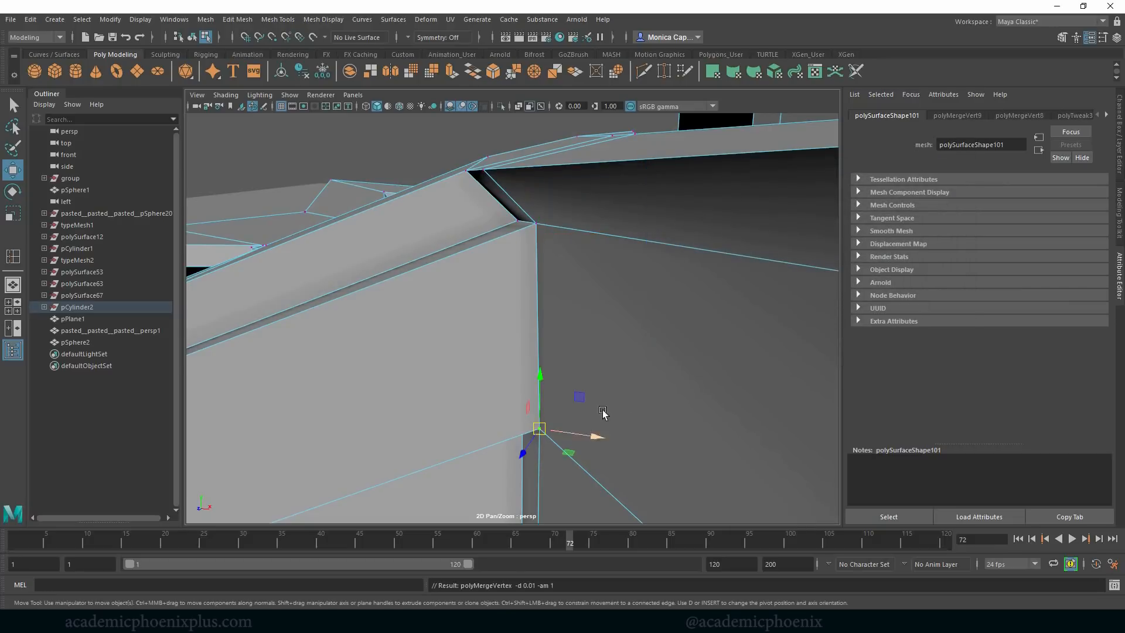
{"action": "mouse_move", "coordinate": [517, 233]}
{"action": "left_mouse_down"}
{"action": "mouse_move", "coordinate": [483, 248]}
{"action": "mouse_move", "coordinate": [508, 237]}
{"action": "left_mouse_up"}
{"action": "key", "text": "ctrl+z"}
- Isolate the base mesh to examine its central disc and ring edge, and show the full scene again
{"action": "right_click_drag", "start_coordinate": [668, 316], "coordinate": [280, 258], "text": "alt"}
{"action": "left_click_drag", "start_coordinate": [281, 258], "coordinate": [515, 220], "text": "alt"}
{"action": "left_click_drag", "start_coordinate": [521, 291], "coordinate": [363, 315], "text": "alt"}
{"action": "left_click_drag", "start_coordinate": [466, 299], "coordinate": [447, 304], "text": "alt"}
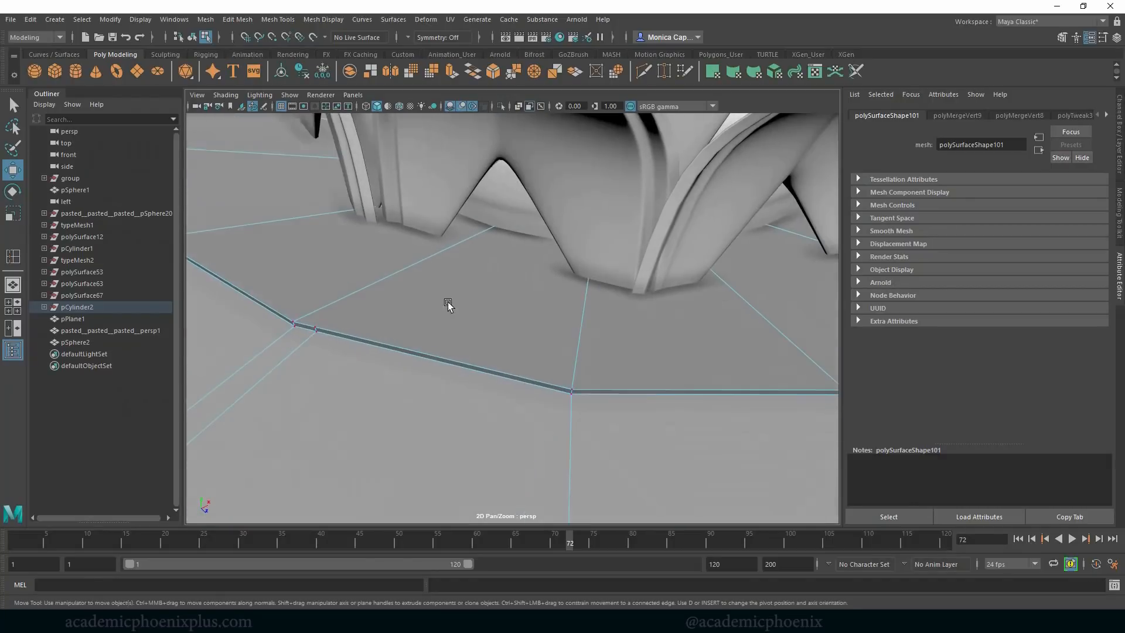
{"action": "left_click", "coordinate": [496, 283]}
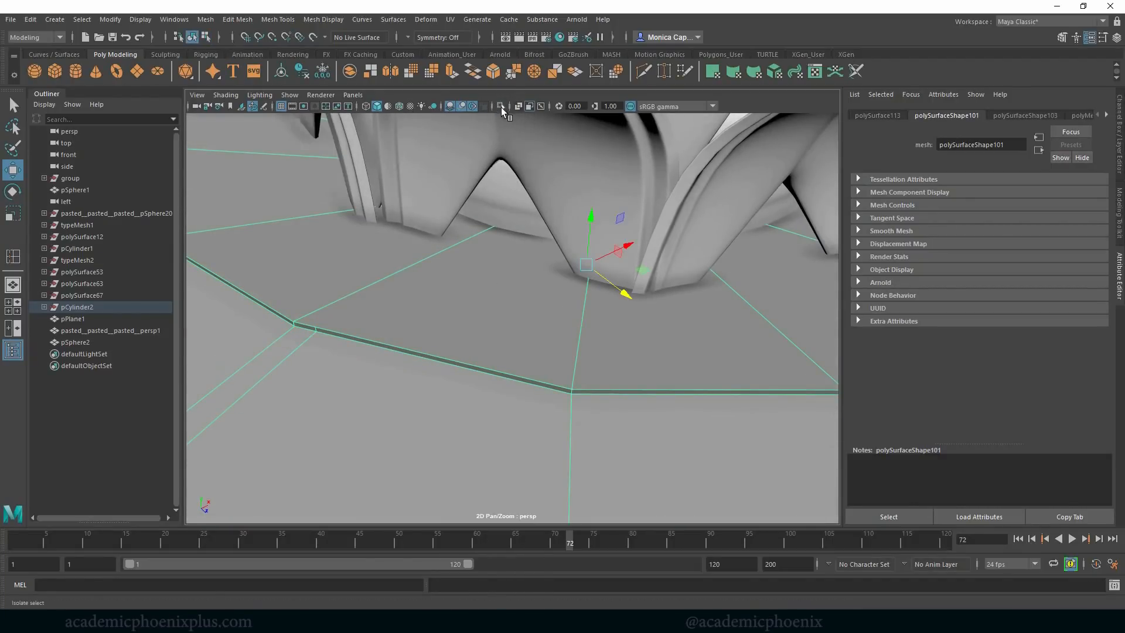
{"action": "left_click", "coordinate": [501, 107]}
{"action": "left_click_drag", "start_coordinate": [627, 202], "coordinate": [452, 185], "text": "alt"}
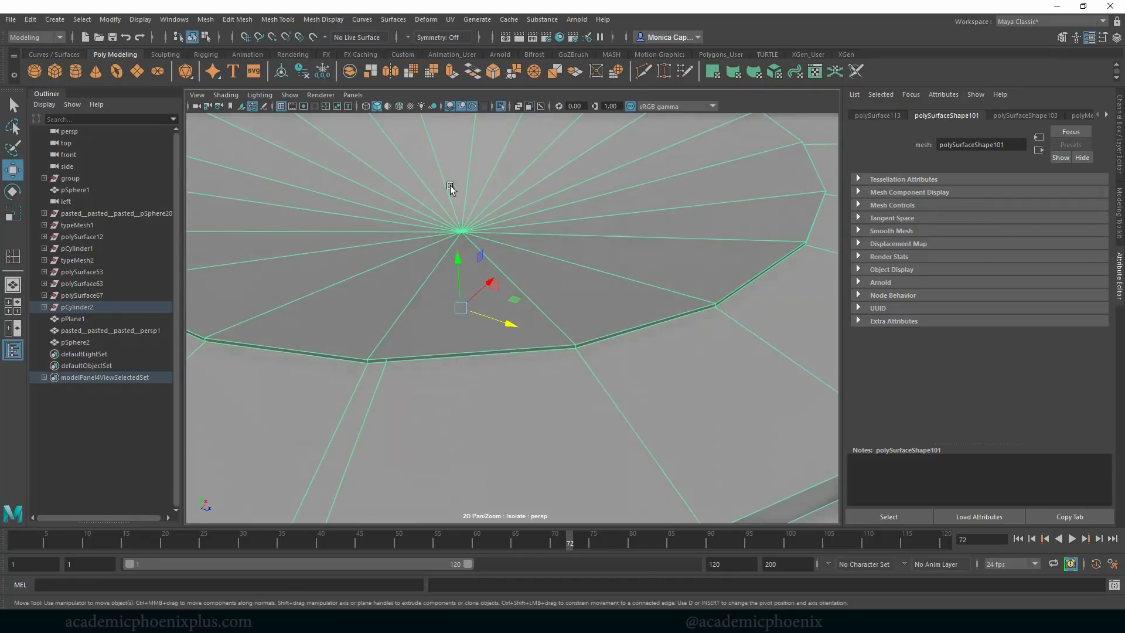
{"action": "left_click", "coordinate": [500, 107]}
{"action": "scroll", "coordinate": [567, 198], "scroll_direction": "down", "scroll_amount": 4}
{"action": "left_click_drag", "start_coordinate": [567, 200], "coordinate": [564, 330], "text": "alt"}
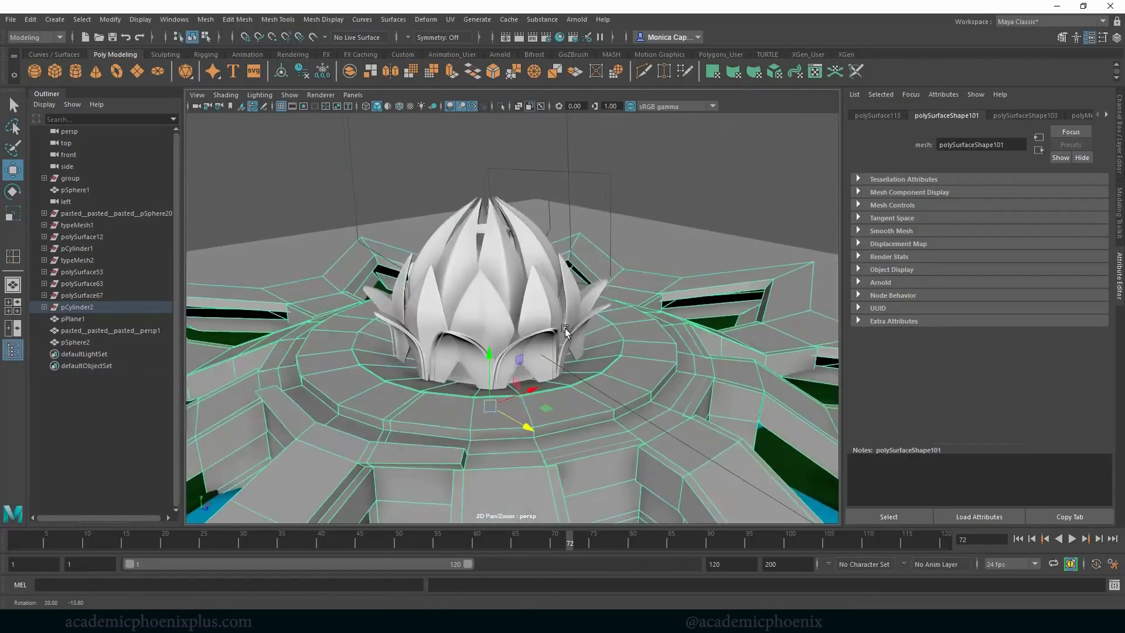
- Examine the base mesh's walkways, outer points and central ring from several angles
{"action": "left_click", "coordinate": [565, 330]}
{"action": "scroll", "coordinate": [595, 283], "scroll_direction": "down", "scroll_amount": 5}
{"action": "left_click_drag", "start_coordinate": [595, 284], "coordinate": [519, 355], "text": "alt"}
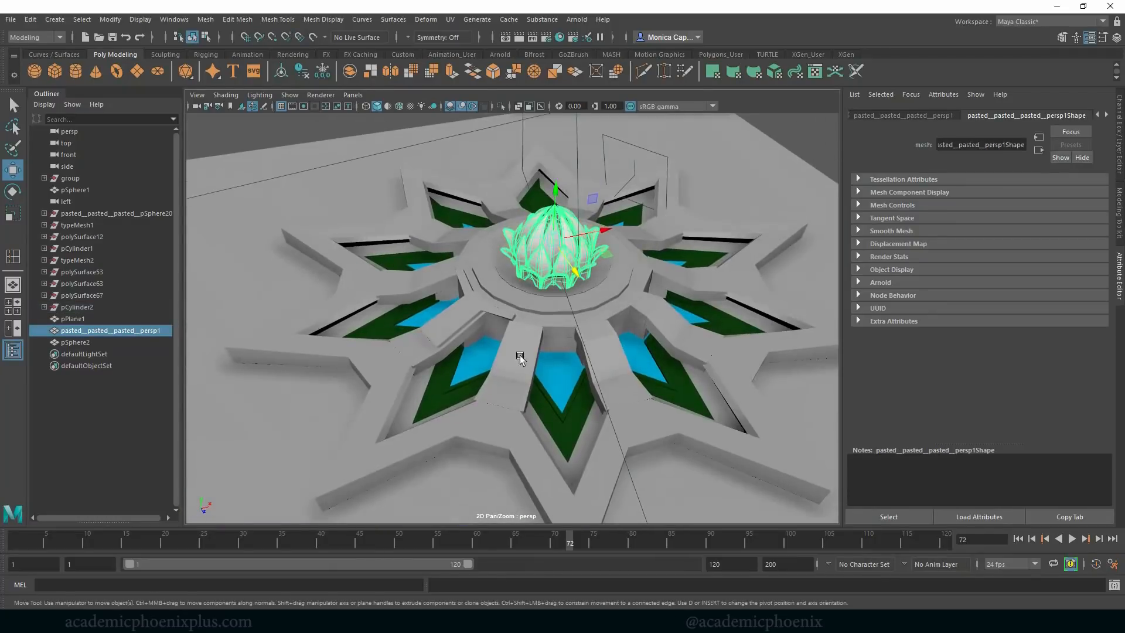
{"action": "left_click", "coordinate": [520, 355]}
{"action": "left_click_drag", "start_coordinate": [647, 373], "coordinate": [532, 357], "text": "alt"}
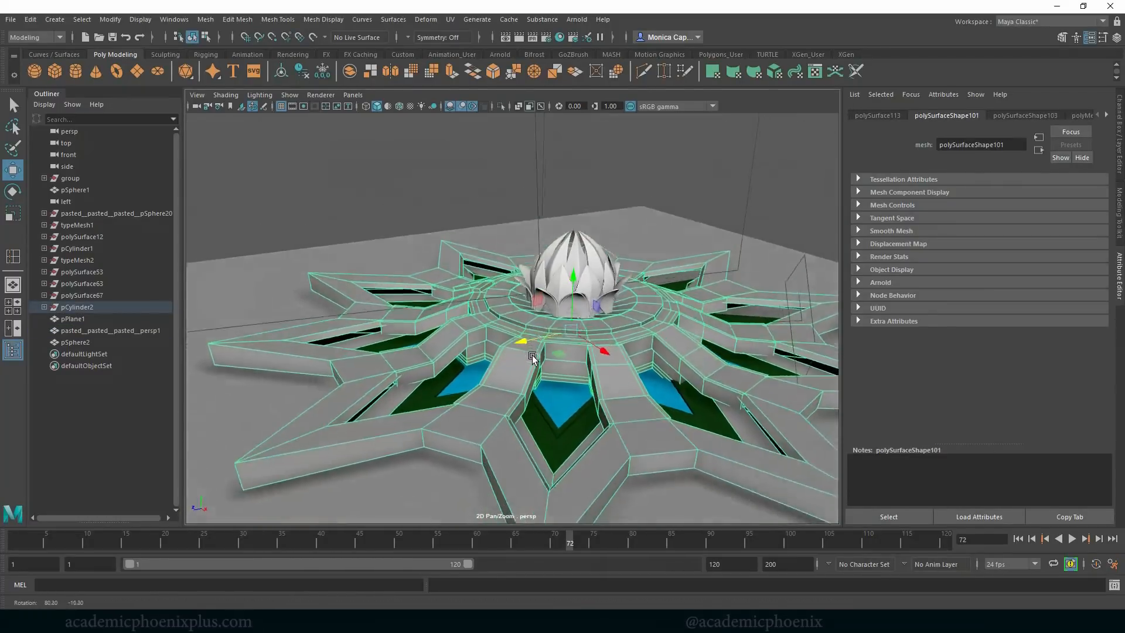
{"action": "right_click_drag", "start_coordinate": [532, 358], "coordinate": [670, 333], "text": "alt"}
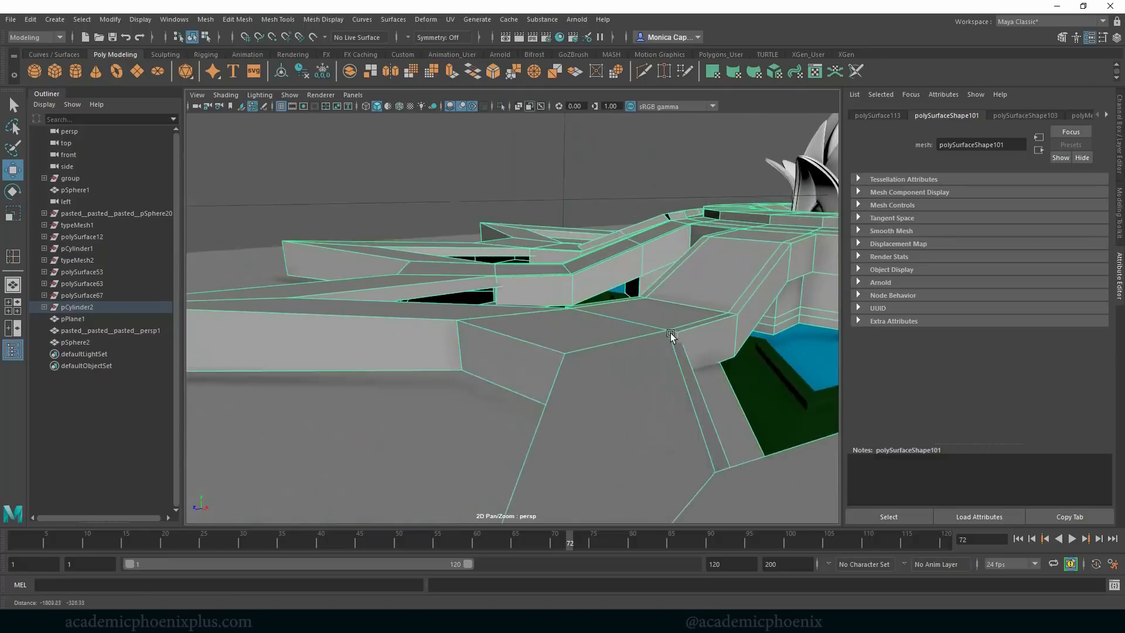
{"action": "middle_click_drag", "start_coordinate": [670, 333], "coordinate": [640, 341], "text": "alt"}
{"action": "left_click_drag", "start_coordinate": [639, 342], "coordinate": [589, 341], "text": "alt"}
{"action": "right_click_drag", "start_coordinate": [338, 362], "coordinate": [399, 366], "text": "alt"}
{"action": "mouse_move", "coordinate": [399, 365]}
{"action": "left_mouse_down", "text": "alt"}
{"action": "mouse_move", "coordinate": [382, 360]}
{"action": "mouse_move", "coordinate": [404, 346]}
{"action": "left_mouse_up", "text": "alt"}
{"action": "left_click_drag", "start_coordinate": [612, 342], "coordinate": [553, 337], "text": "alt"}
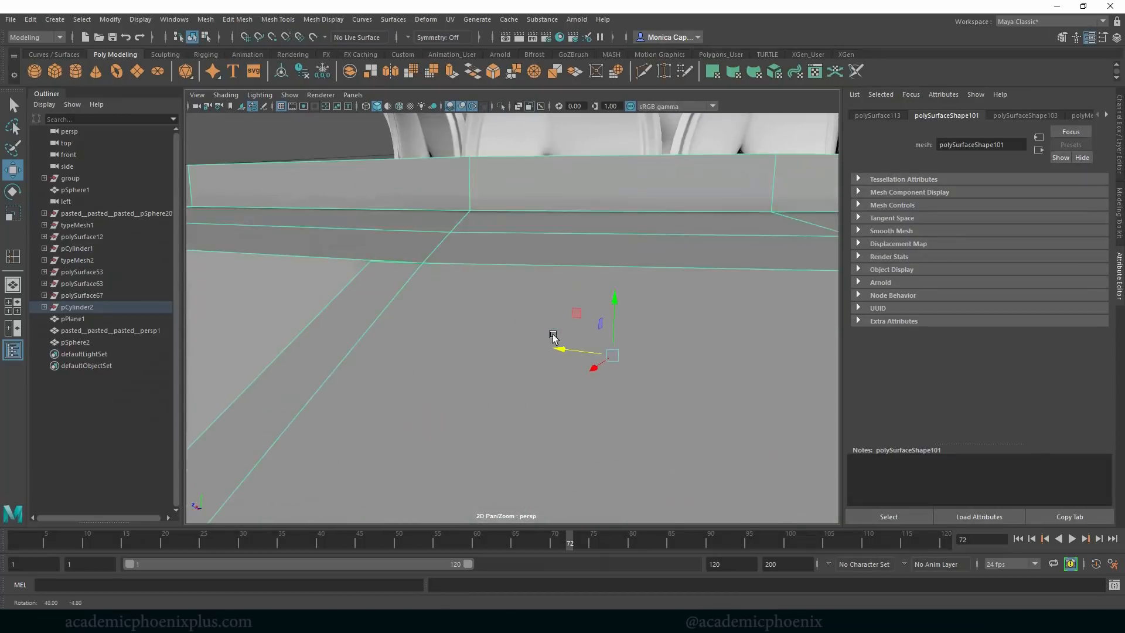
- Try extruding a single face on top of the central ring upward, and undo the extrusion
{"action": "right_click_drag", "start_coordinate": [552, 337], "coordinate": [661, 344], "text": "alt"}
{"action": "left_click", "coordinate": [638, 352]}
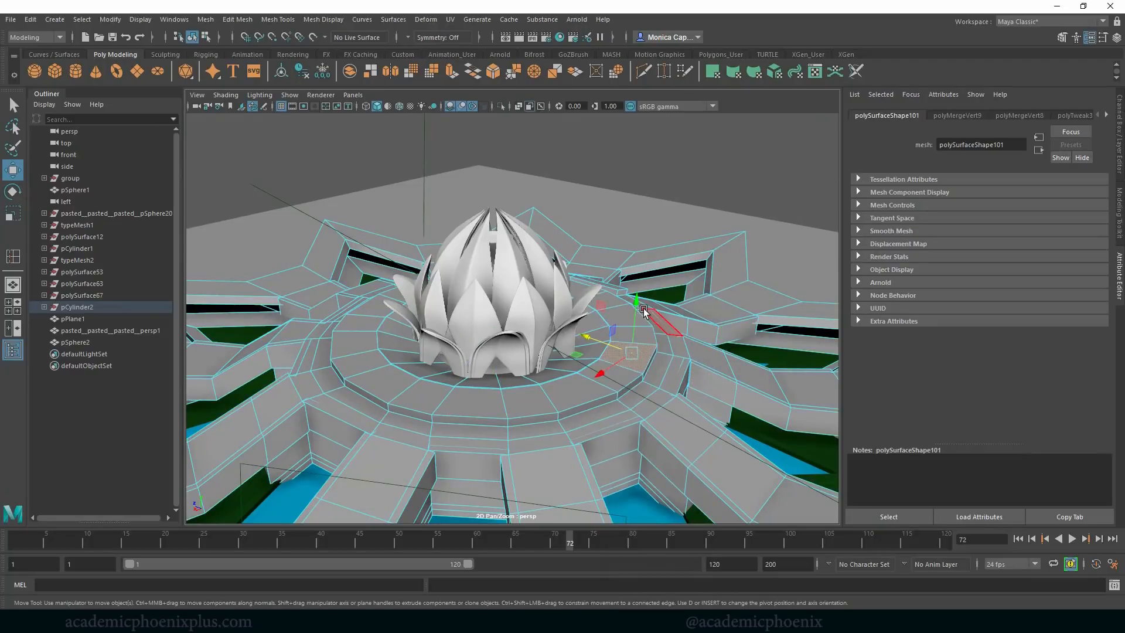
{"action": "key", "text": "ctrl+e"}
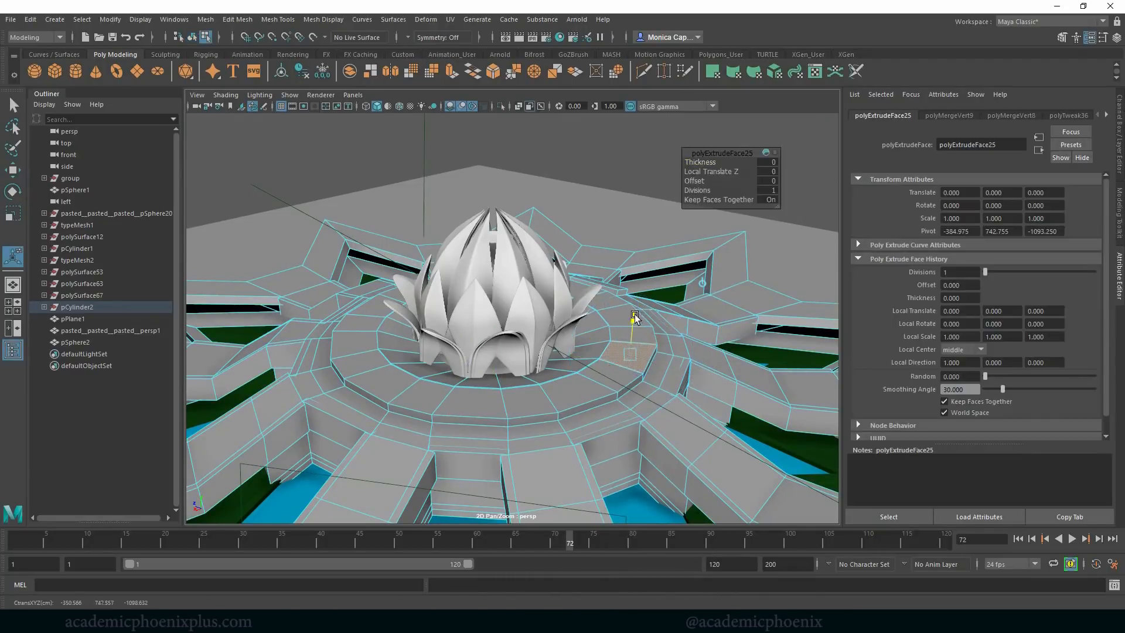
{"action": "left_click_drag", "start_coordinate": [635, 325], "coordinate": [634, 306]}
{"action": "key", "text": "ctrl+z"}
{"action": "key", "text": "ctrl+z"}
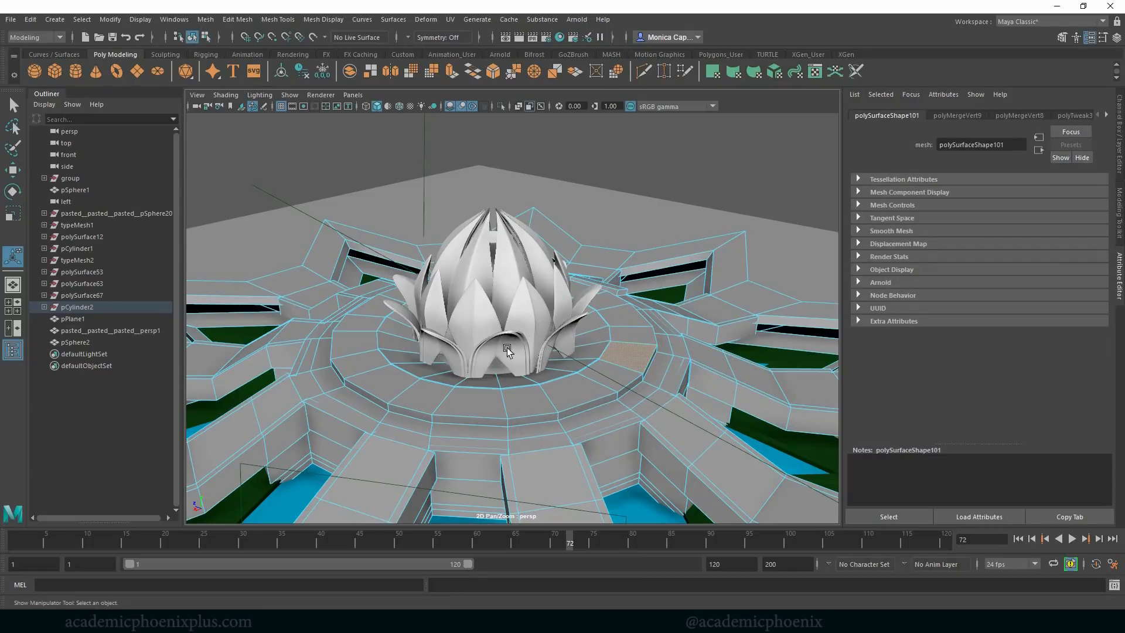
- Return the base mesh to object mode, run an Arnold test render without scene lights, and close the render view
{"action": "scroll", "coordinate": [508, 347], "scroll_direction": "up", "scroll_amount": 10}
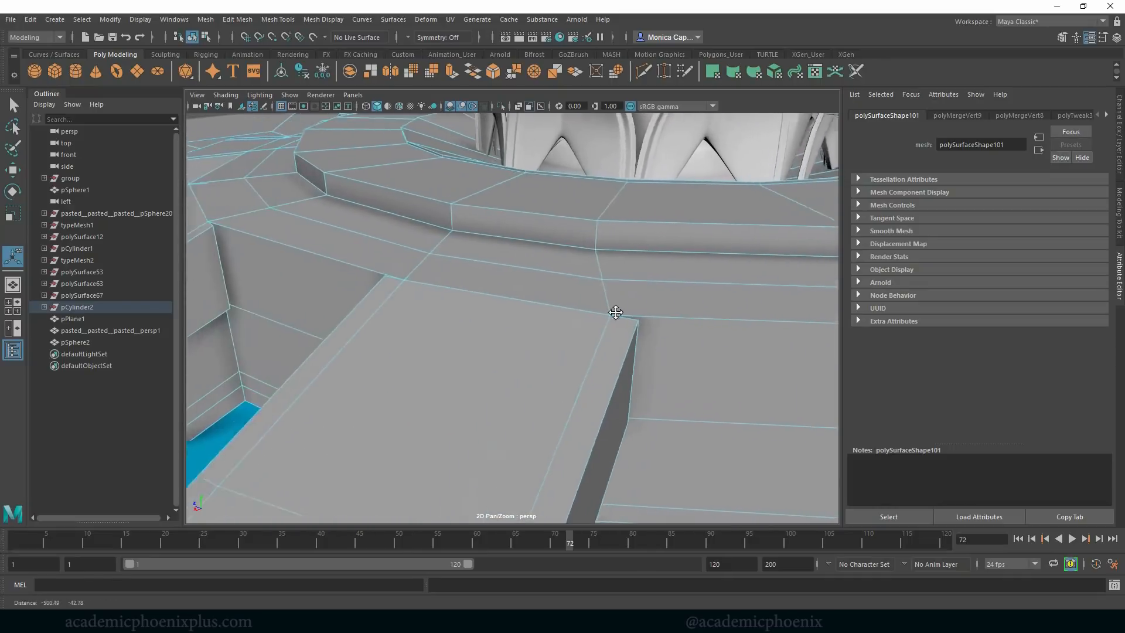
{"action": "mouse_move", "coordinate": [615, 312]}
{"action": "left_mouse_down", "text": "alt"}
{"action": "mouse_move", "coordinate": [674, 322]}
{"action": "mouse_move", "coordinate": [648, 334]}
{"action": "mouse_move", "coordinate": [564, 306]}
{"action": "mouse_move", "coordinate": [535, 314]}
{"action": "mouse_move", "coordinate": [630, 305]}
{"action": "mouse_move", "coordinate": [655, 317]}
{"action": "mouse_move", "coordinate": [595, 322]}
{"action": "mouse_move", "coordinate": [620, 319]}
{"action": "left_mouse_up", "text": "alt"}
{"action": "scroll", "coordinate": [615, 303], "scroll_direction": "down", "scroll_amount": 5}
{"action": "middle_click_drag", "start_coordinate": [542, 305], "coordinate": [654, 317], "text": "alt"}
{"action": "right_click_drag", "start_coordinate": [667, 303], "coordinate": [617, 218]}
{"action": "left_click", "coordinate": [576, 20]}
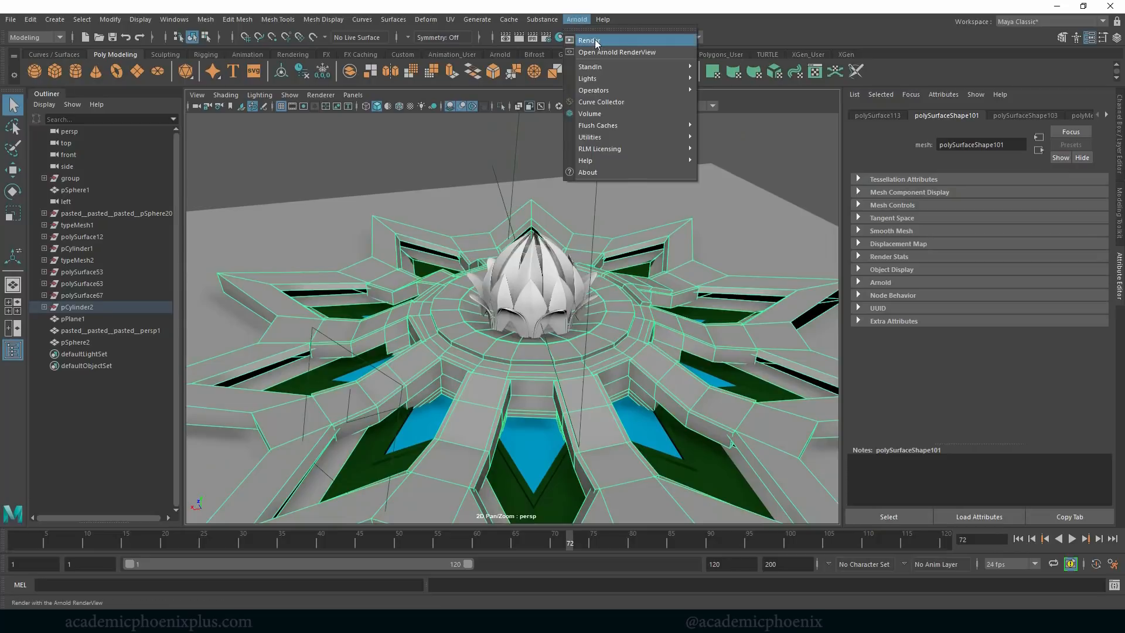
{"action": "left_click", "coordinate": [594, 39]}
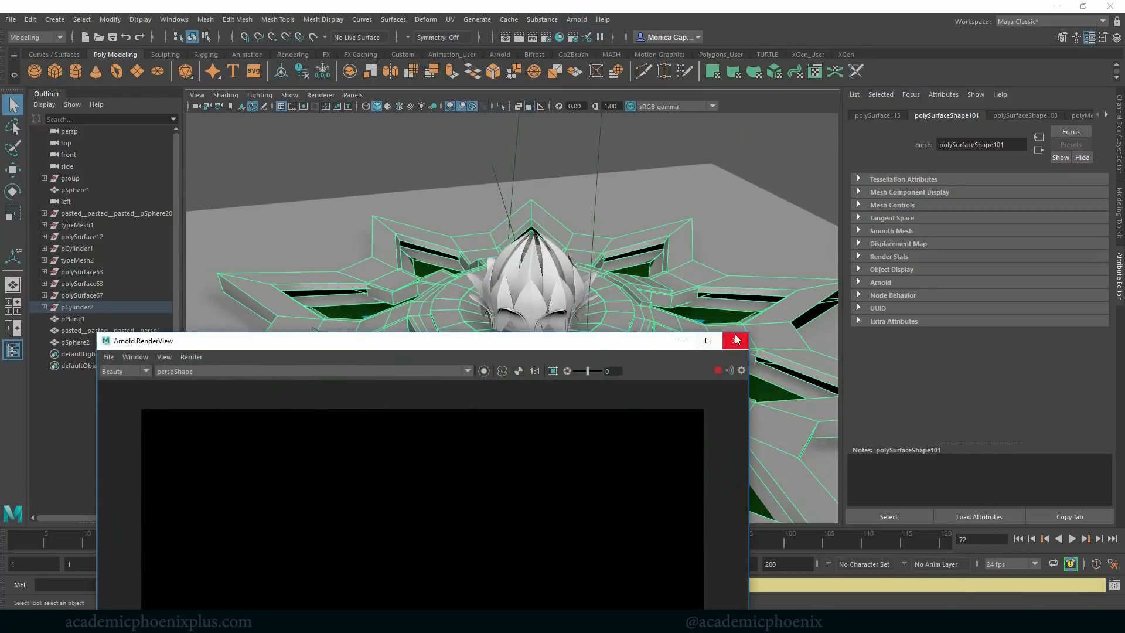
{"action": "left_click", "coordinate": [737, 340]}
- Add an Arnold Physical Sky light to the scene
{"action": "left_click", "coordinate": [577, 19]}
{"action": "mouse_move", "coordinate": [609, 76]}
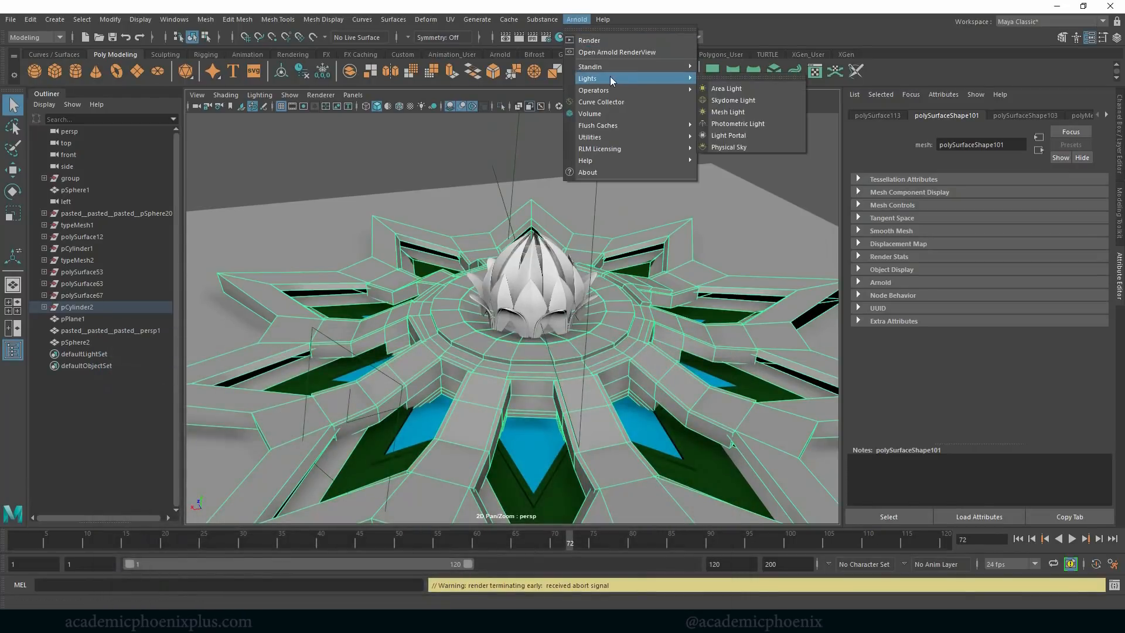
{"action": "left_click", "coordinate": [747, 146]}
- Open the Arnold RenderView and examine the sky-lit lotus and ring from a closer, lower view
{"action": "left_click", "coordinate": [574, 22]}
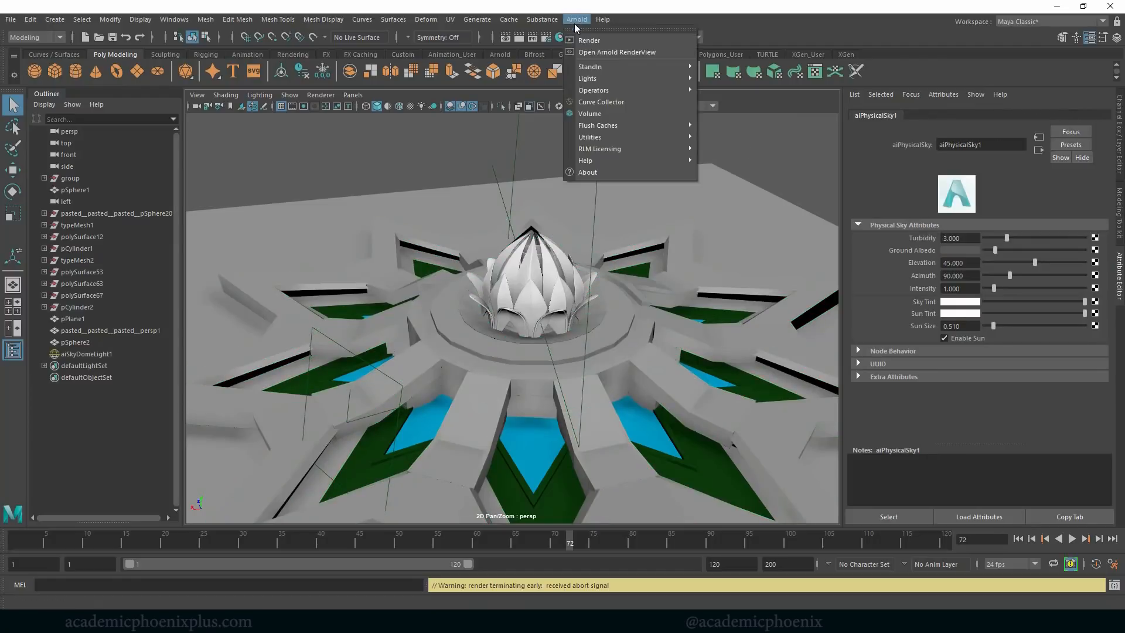
{"action": "left_click", "coordinate": [615, 52]}
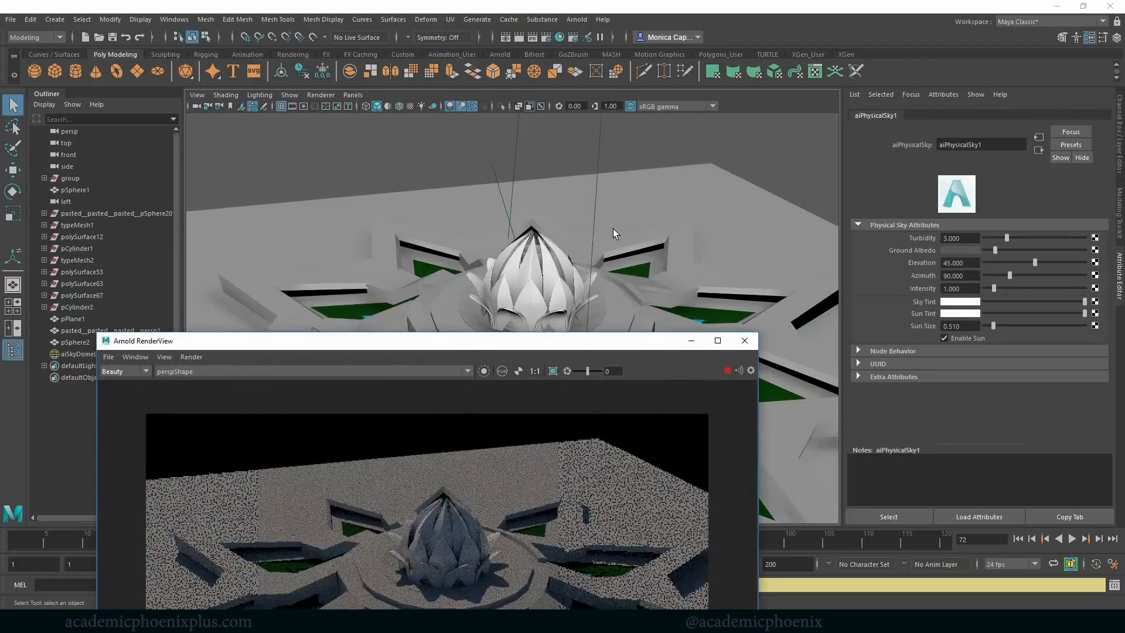
{"action": "scroll", "coordinate": [612, 233], "scroll_direction": "up", "scroll_amount": 6}
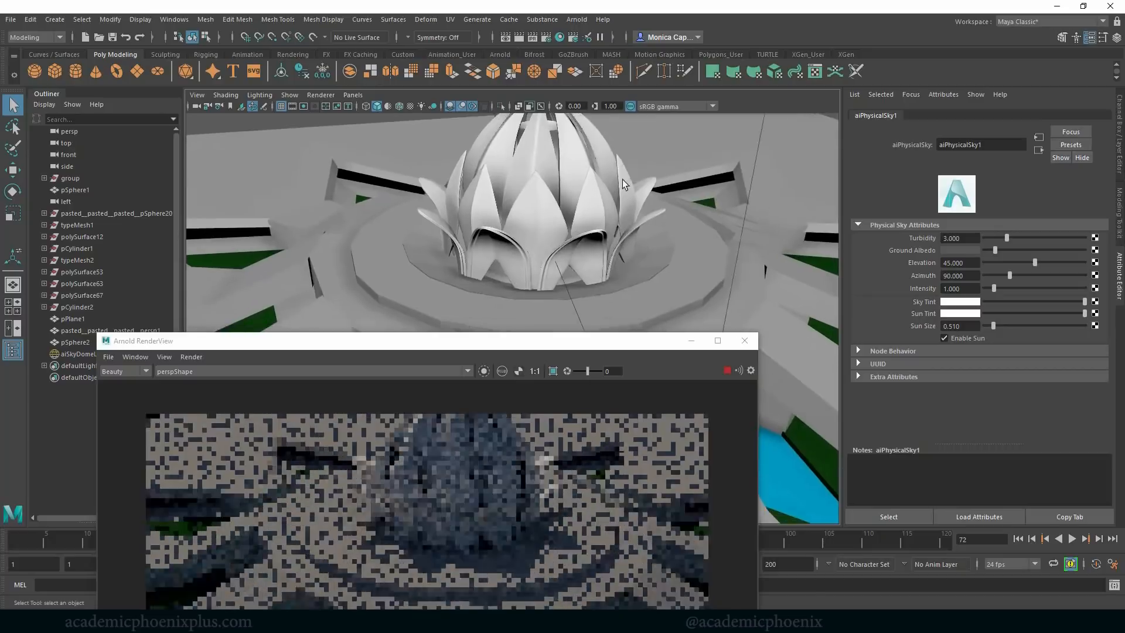
{"action": "left_click_drag", "start_coordinate": [586, 274], "coordinate": [565, 326]}
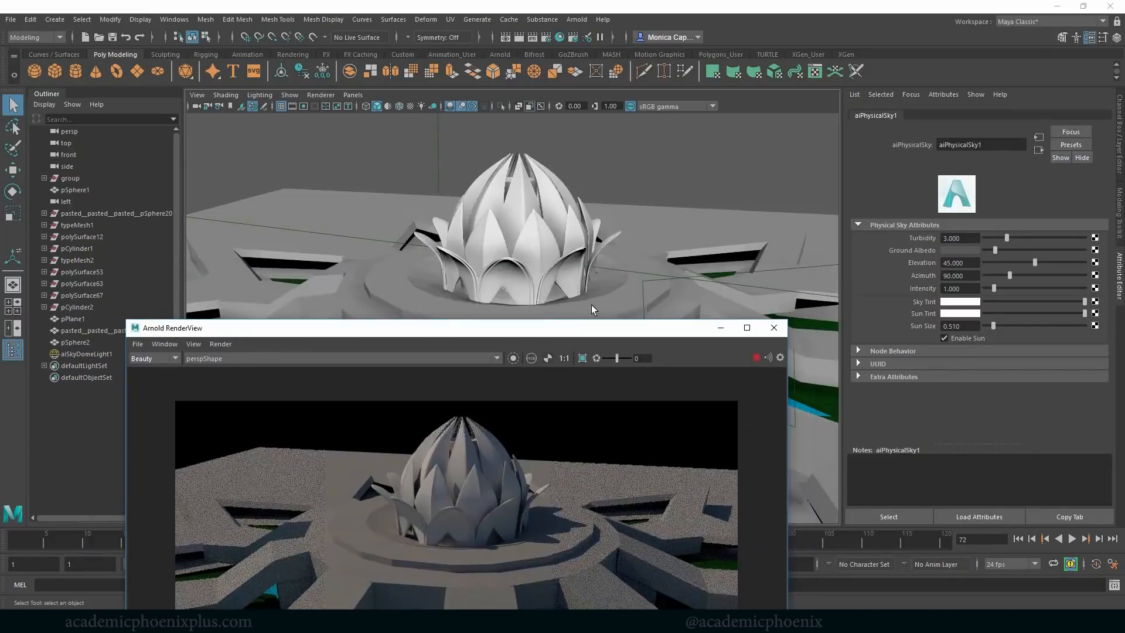
- Preview the base mesh smoothed with the render view closed, inspect its walkways and ring, and restore the unsmoothed display
{"action": "left_click", "coordinate": [599, 304]}
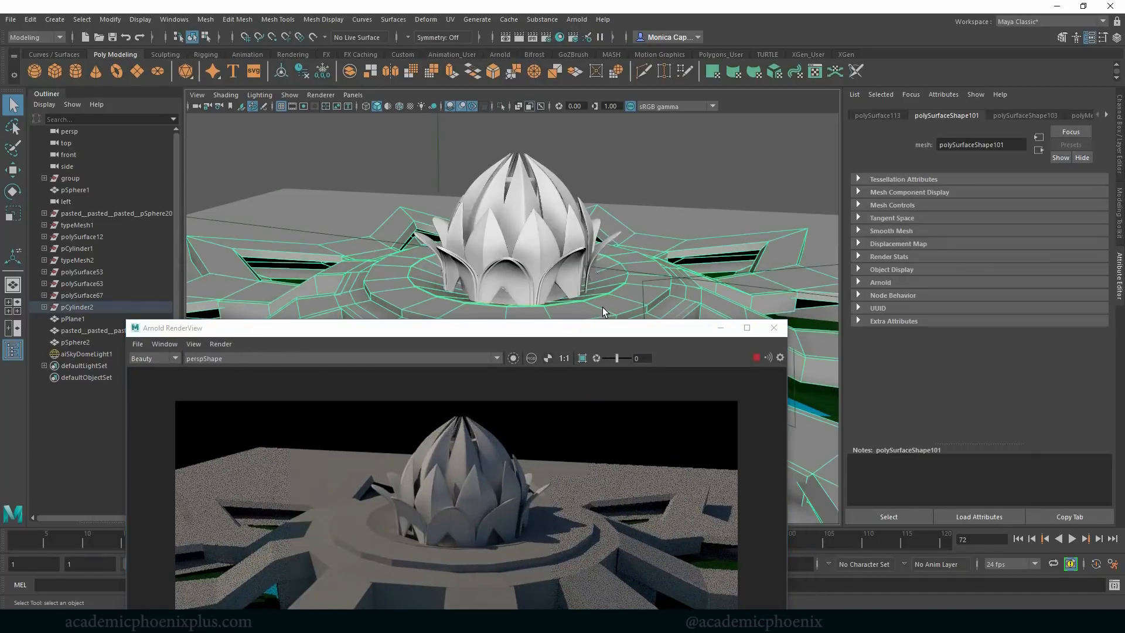
{"action": "key", "text": "3"}
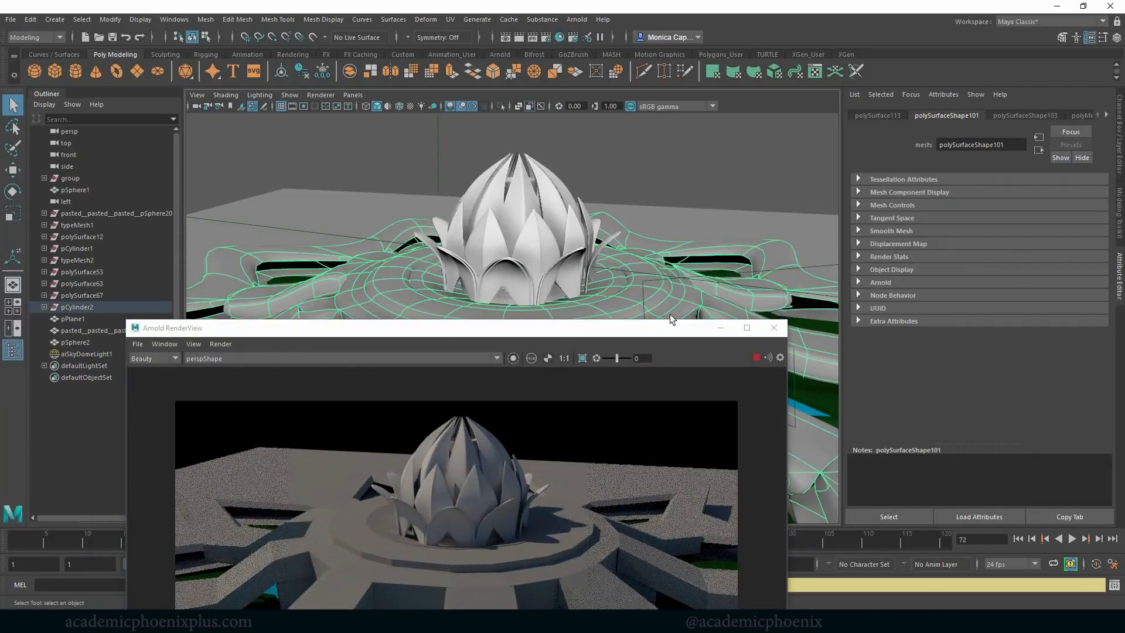
{"action": "left_click", "coordinate": [761, 328]}
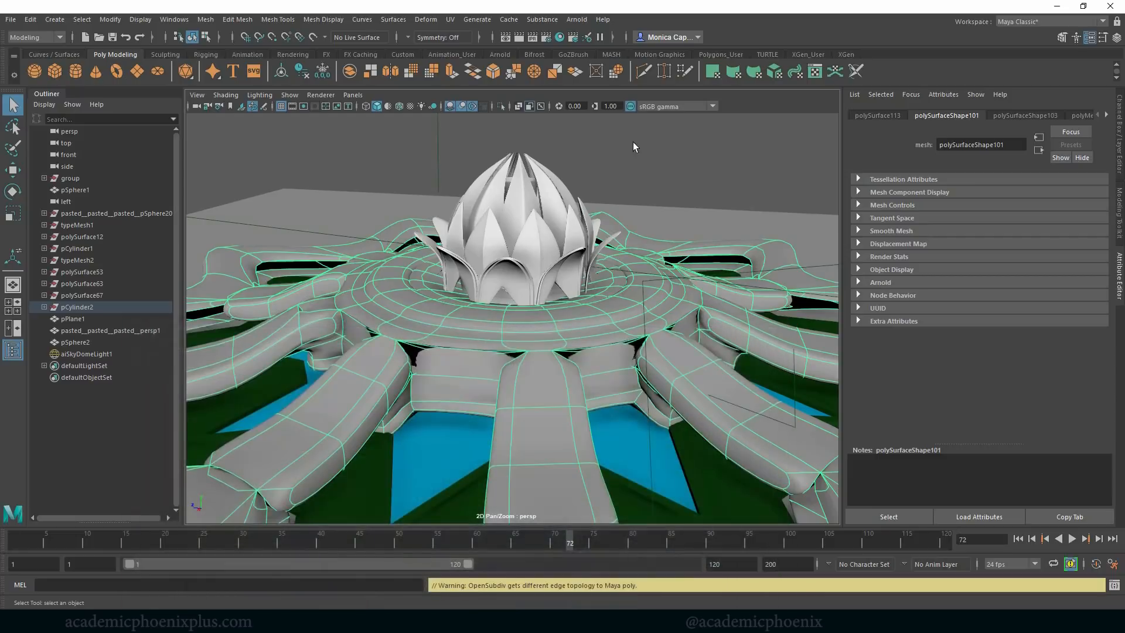
{"action": "left_click_drag", "start_coordinate": [692, 332], "coordinate": [580, 332], "text": "alt"}
{"action": "middle_click_drag", "start_coordinate": [512, 305], "coordinate": [533, 302], "text": "alt"}
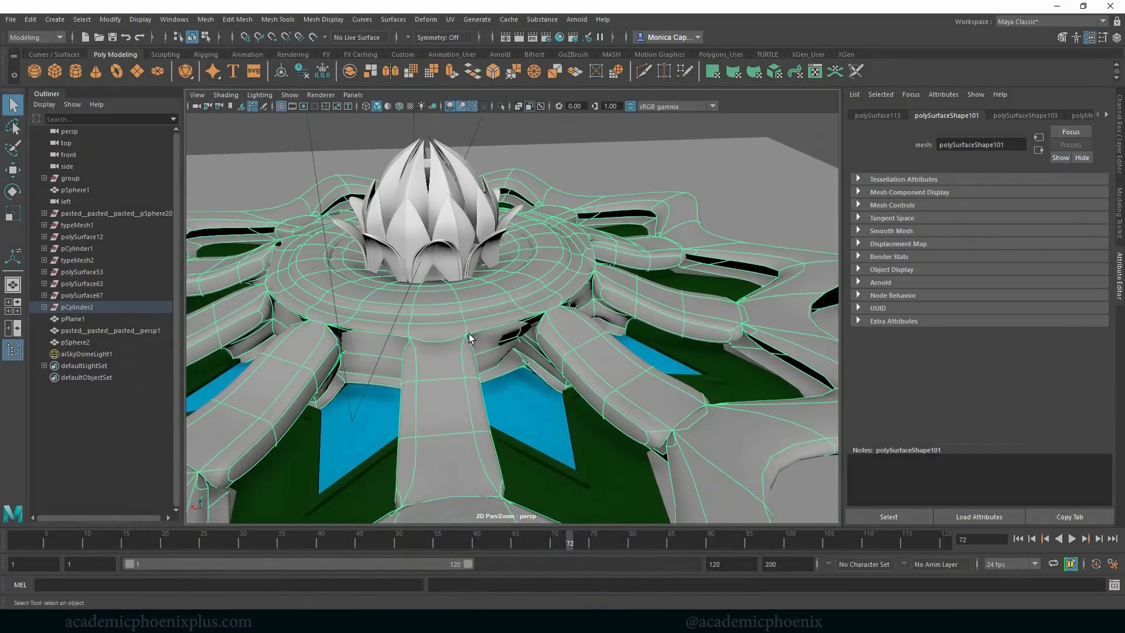
{"action": "left_click_drag", "start_coordinate": [469, 335], "coordinate": [468, 363], "text": "alt"}
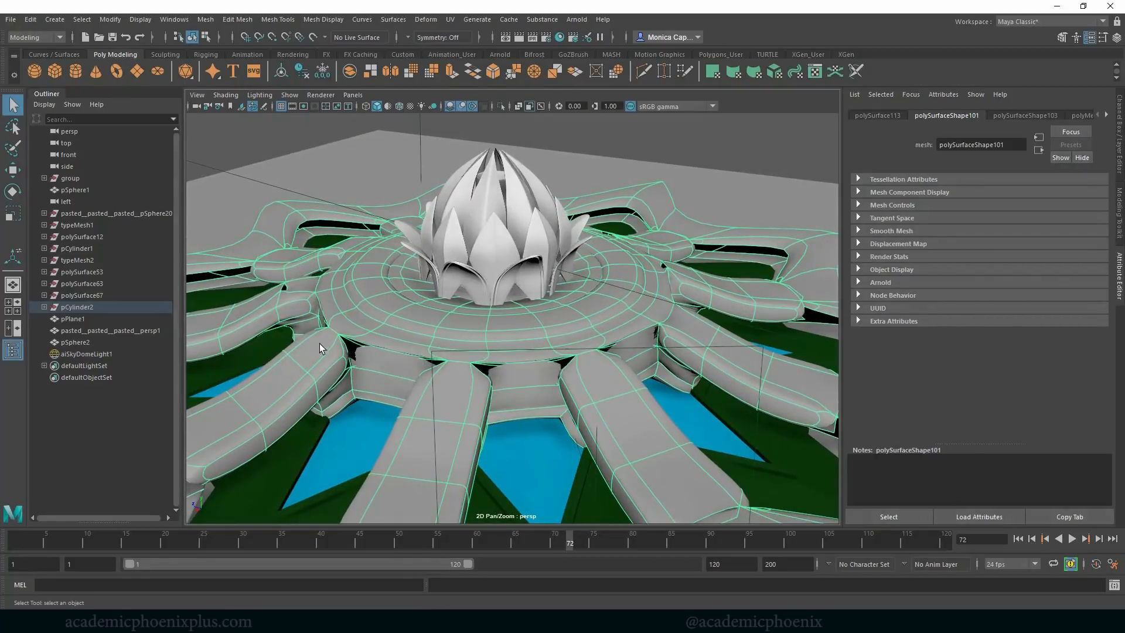
{"action": "left_click_drag", "start_coordinate": [463, 350], "coordinate": [372, 354], "text": "alt"}
{"action": "key", "text": "3"}
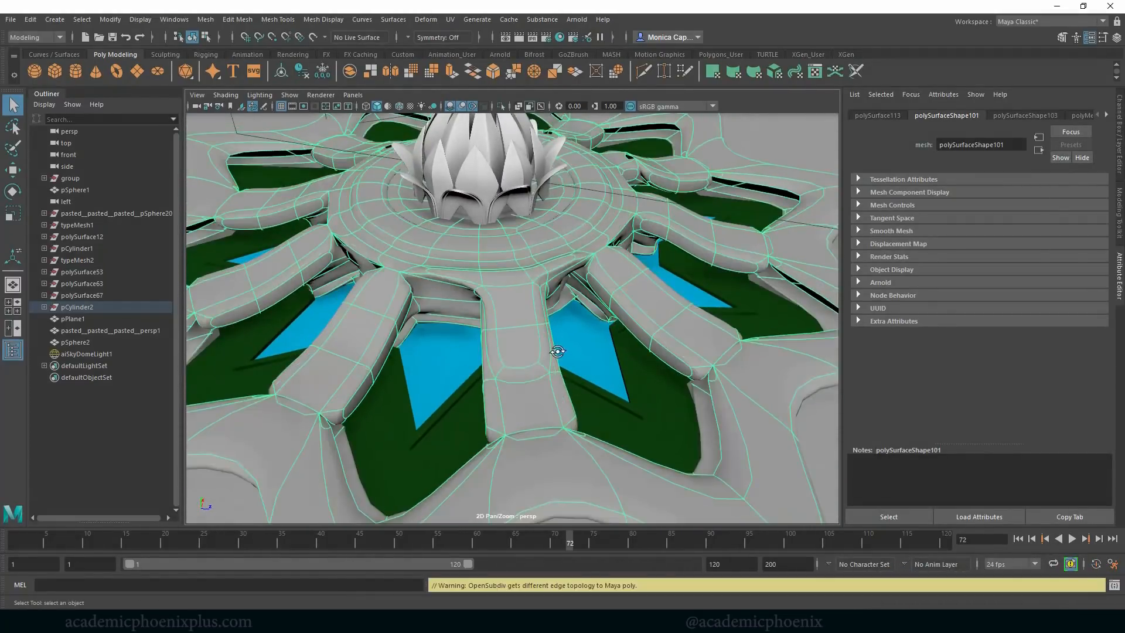
{"action": "left_click_drag", "start_coordinate": [441, 346], "coordinate": [518, 393], "text": "alt"}
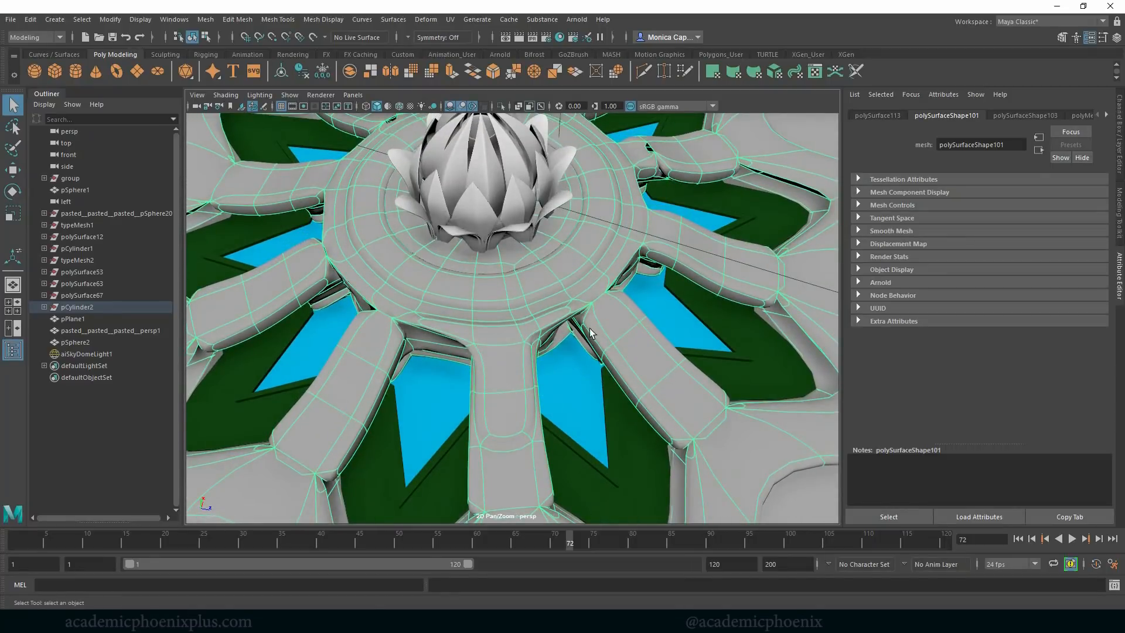
{"action": "key", "text": "1"}
- Render the unsmoothed scene with Arnold, check the lotus and base from several angles, and reposition the render view to show the whole image
{"action": "left_click_drag", "start_coordinate": [437, 386], "coordinate": [409, 346], "text": "alt"}
{"action": "left_click_drag", "start_coordinate": [471, 308], "coordinate": [566, 354], "text": "alt"}
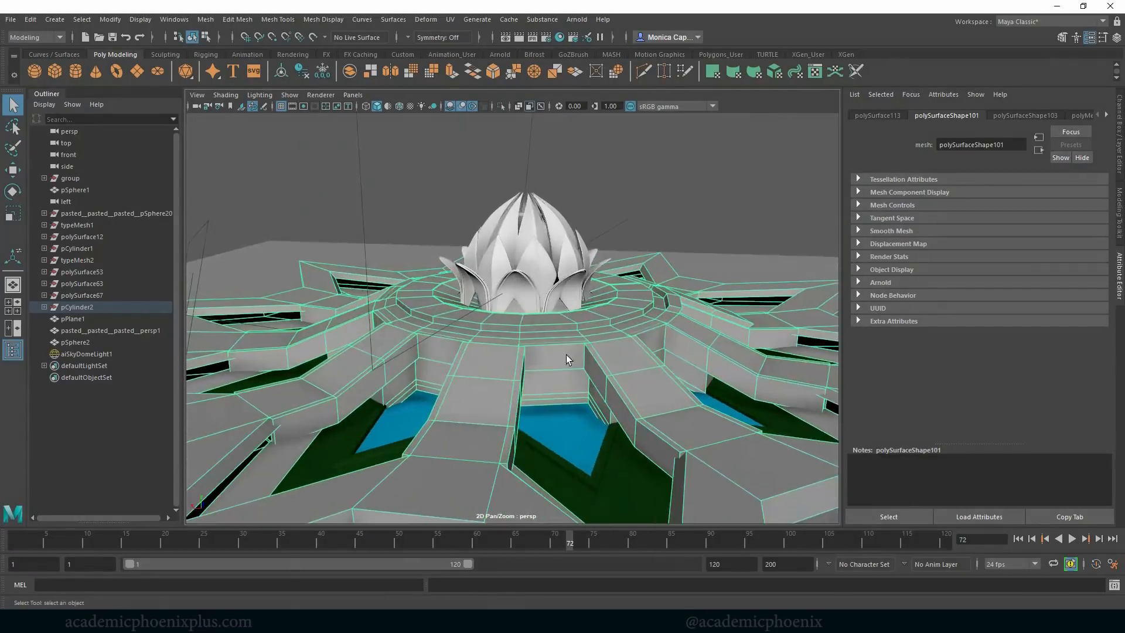
{"action": "left_click", "coordinate": [576, 19]}
{"action": "left_click", "coordinate": [590, 39]}
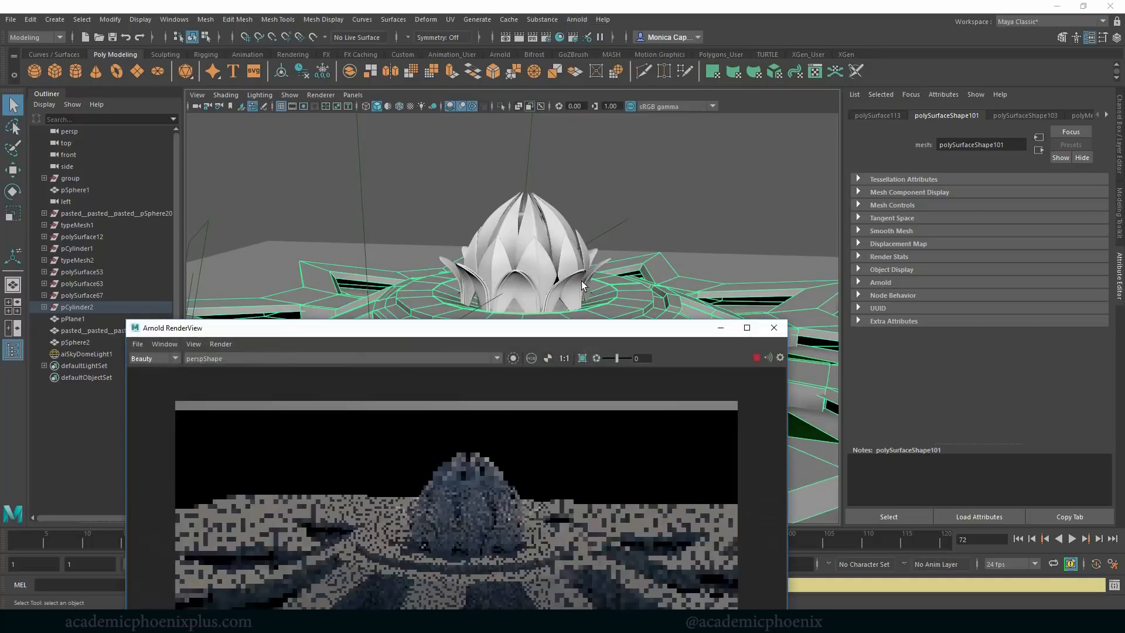
{"action": "left_click_drag", "start_coordinate": [711, 237], "coordinate": [432, 236], "text": "alt"}
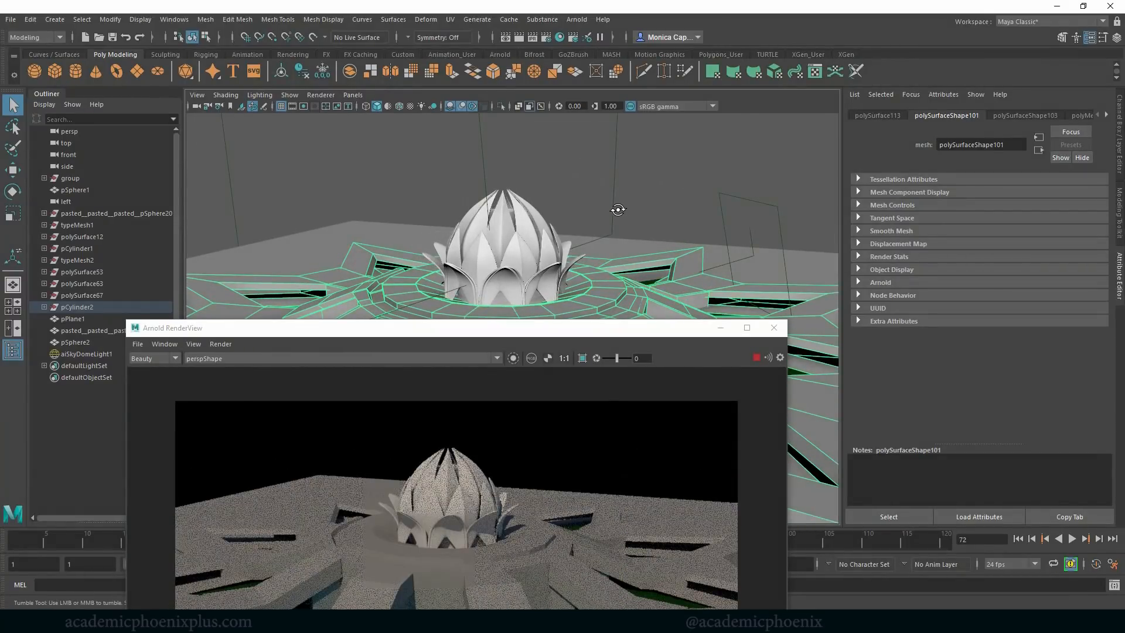
{"action": "left_click_drag", "start_coordinate": [622, 209], "coordinate": [646, 224], "text": "alt"}
{"action": "right_click_drag", "start_coordinate": [619, 221], "coordinate": [705, 218], "text": "alt"}
{"action": "middle_click_drag", "start_coordinate": [601, 214], "coordinate": [601, 215], "text": "alt"}
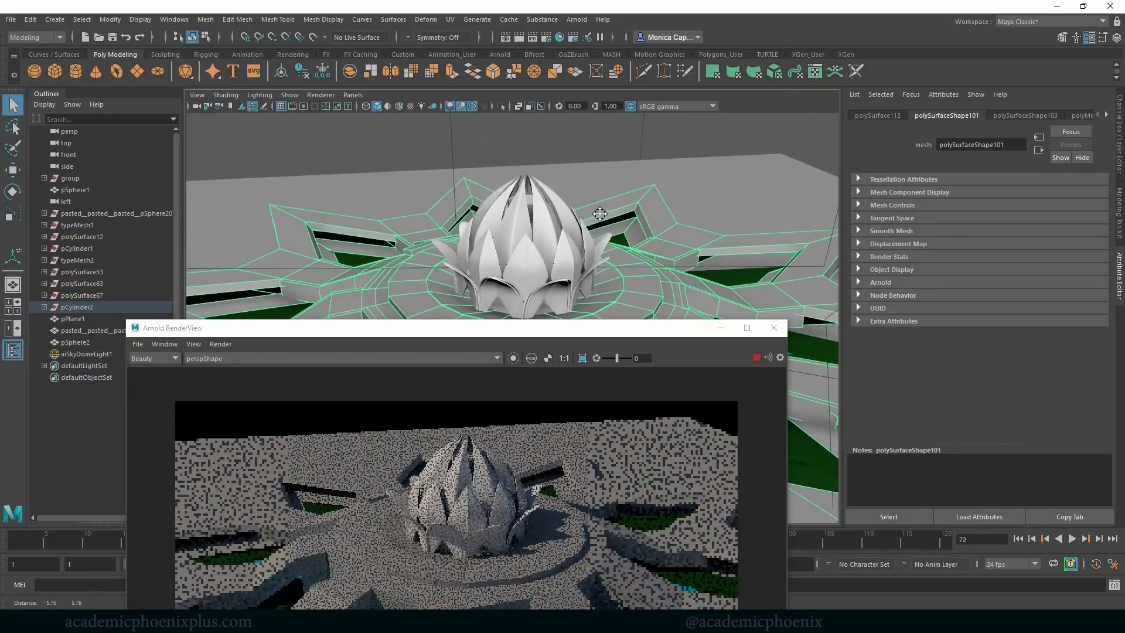
{"action": "left_click_drag", "start_coordinate": [573, 329], "coordinate": [616, 115]}
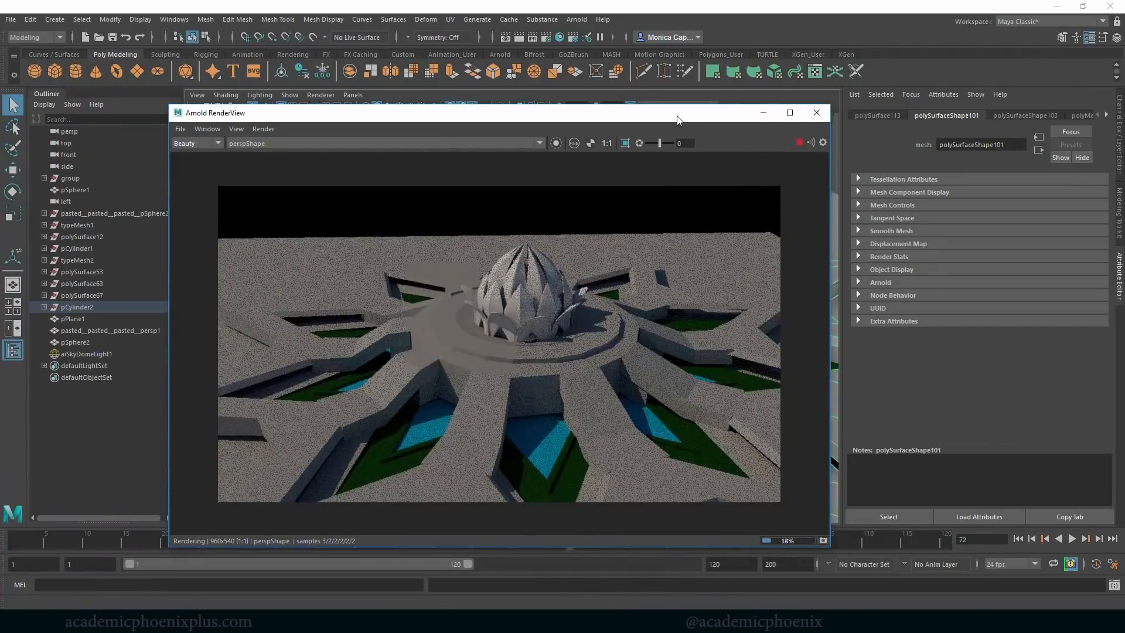